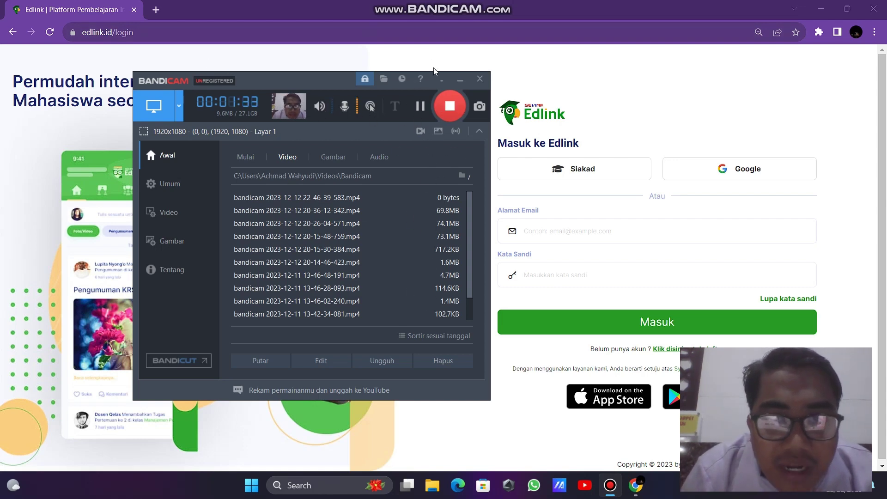
# Sign in with the student's institutional Google account under the Pendidikan Agama Islam role and dismiss the campus news.
pyautogui.click(436, 80)
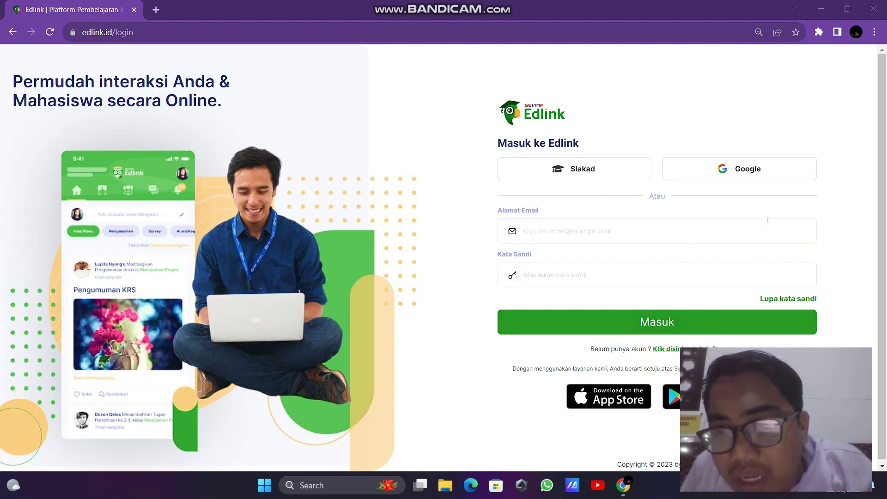
pyautogui.click(765, 179)
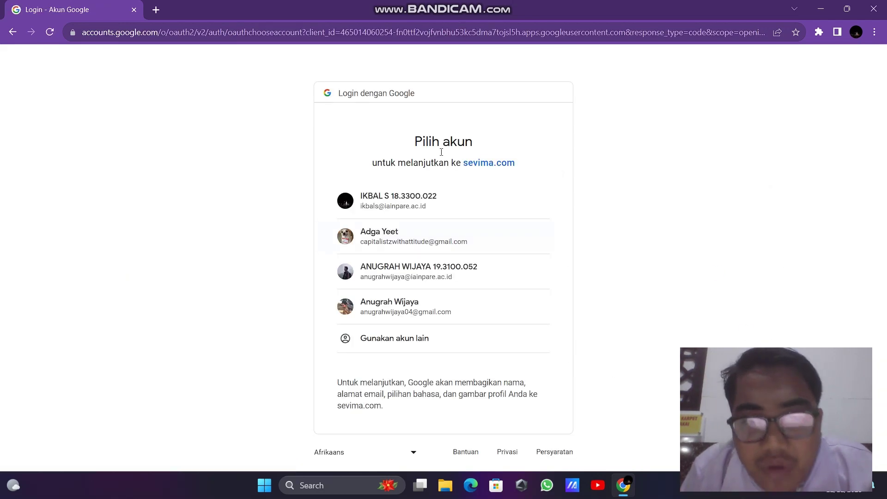
pyautogui.click(403, 206)
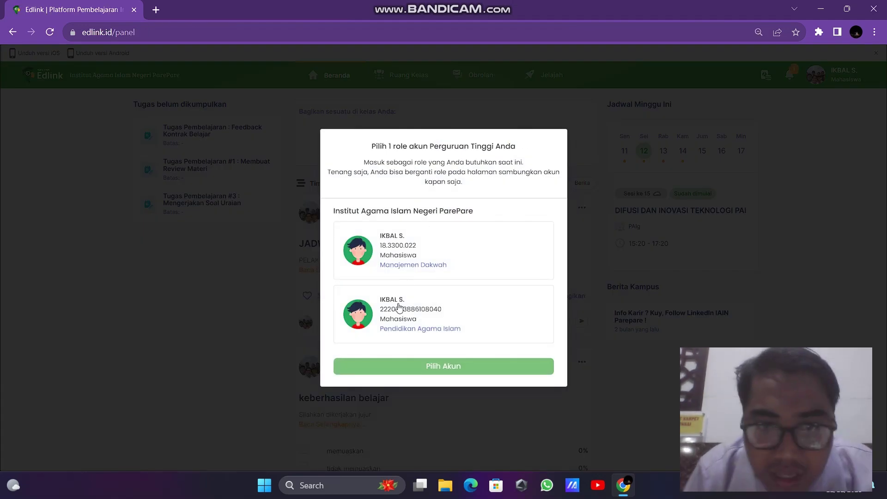
pyautogui.click(403, 307)
pyautogui.click(467, 375)
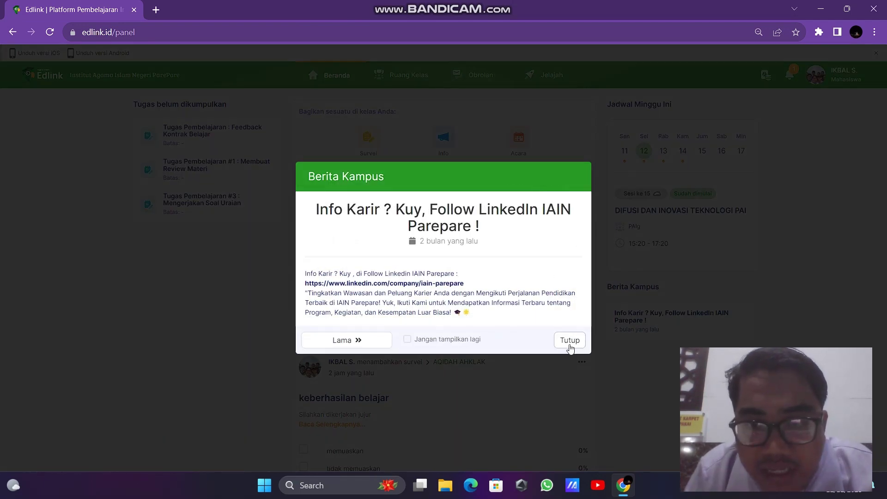
pyautogui.click(570, 345)
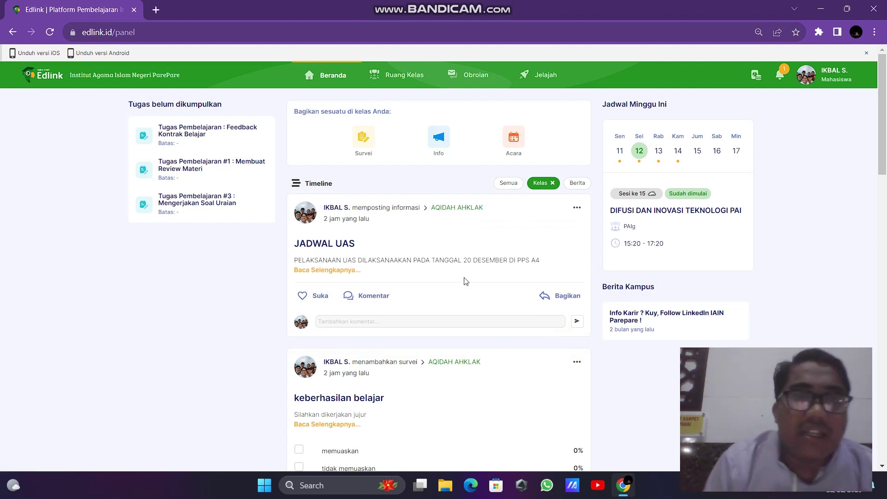
# Look through the class posts on the Beranda timeline, including the announcements, surveys, quizzes, materials and assignments.
pyautogui.scroll(-15, 323, 253)
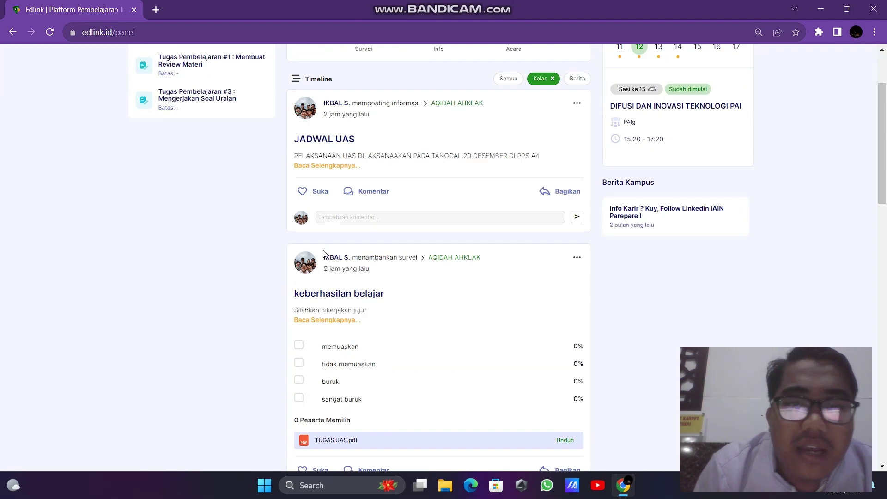
pyautogui.scroll(-20, 323, 253)
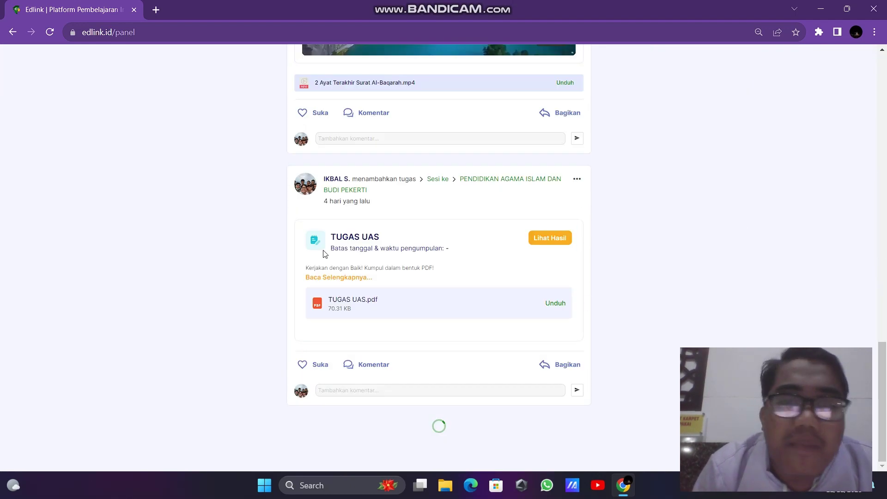
pyautogui.scroll(20, 323, 253)
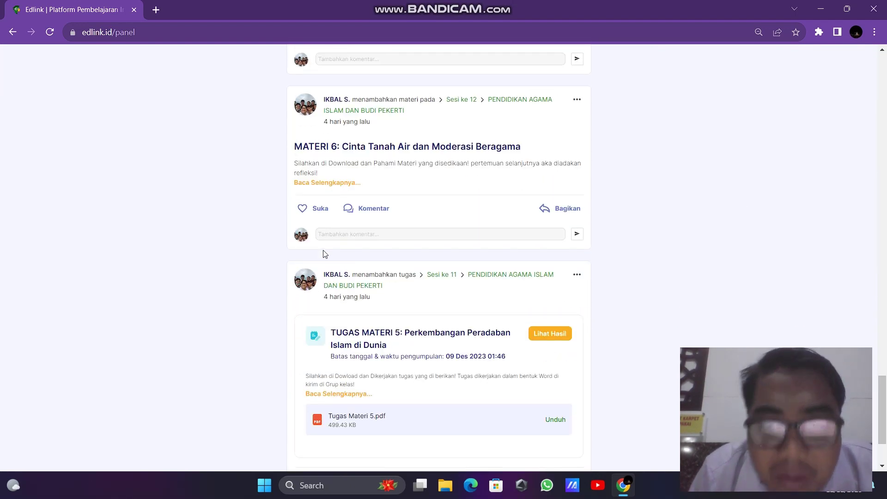
pyautogui.scroll(2, 323, 254)
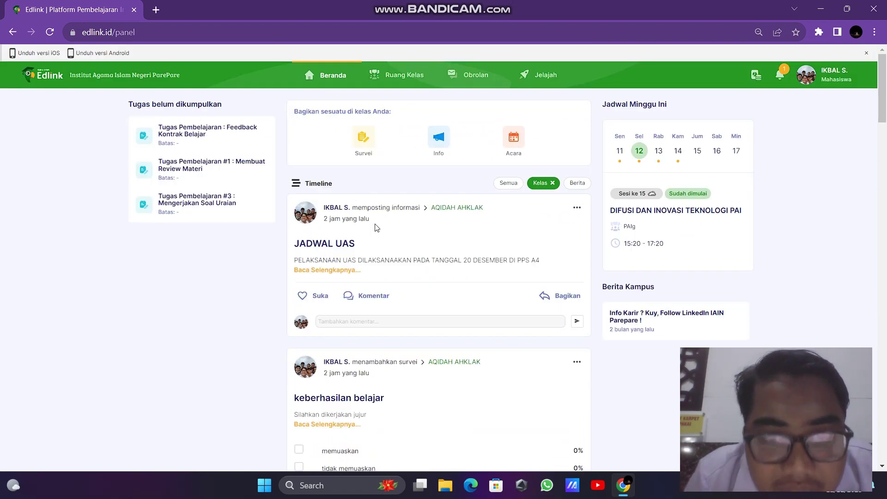
pyautogui.scroll(-10, 375, 226)
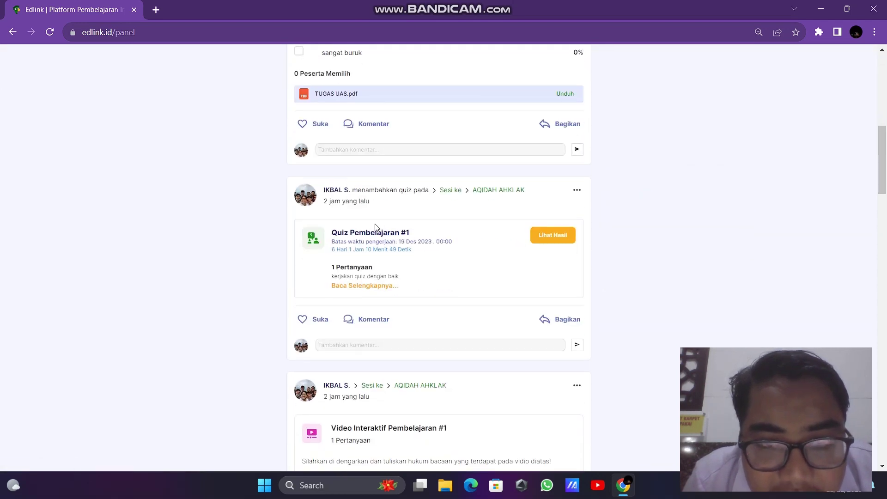
pyautogui.scroll(-3, 387, 319)
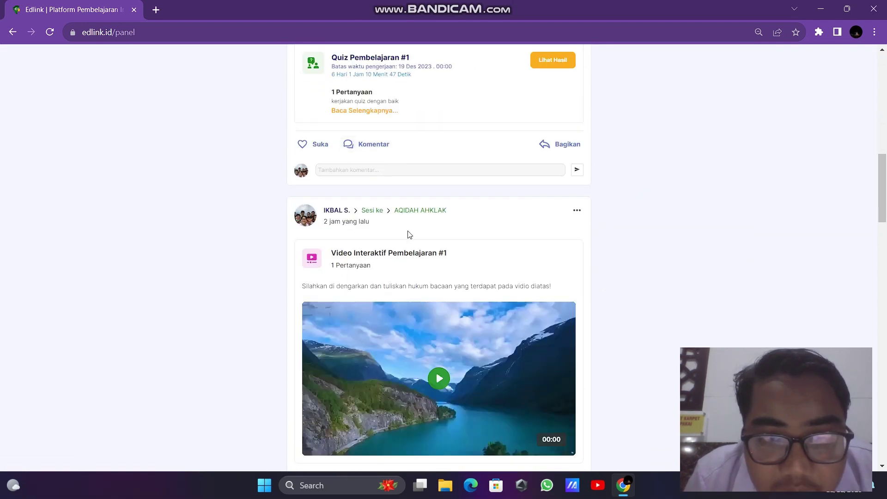
pyautogui.scroll(-10, 417, 276)
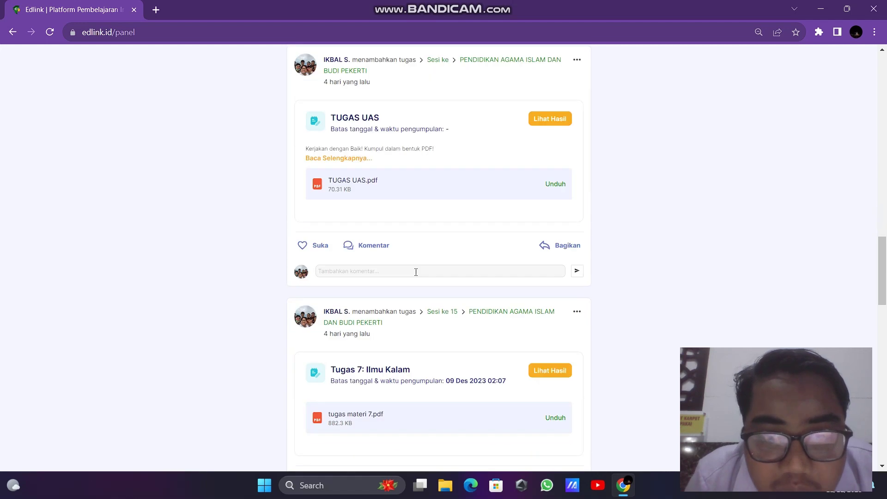
pyautogui.scroll(-6, 454, 319)
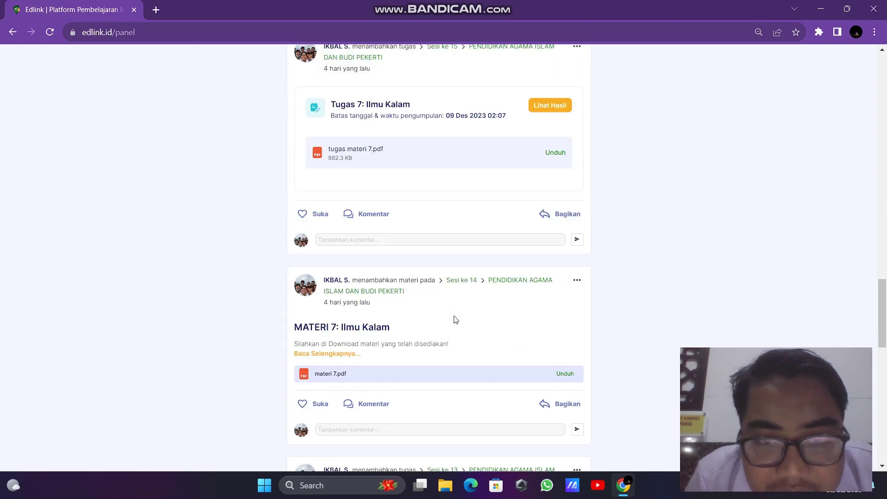
pyautogui.scroll(-18, 456, 319)
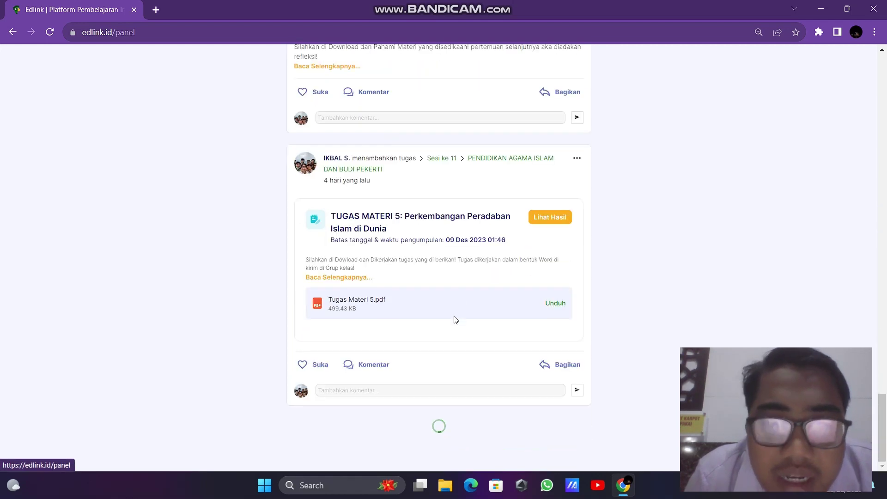
pyautogui.scroll(-11, 456, 319)
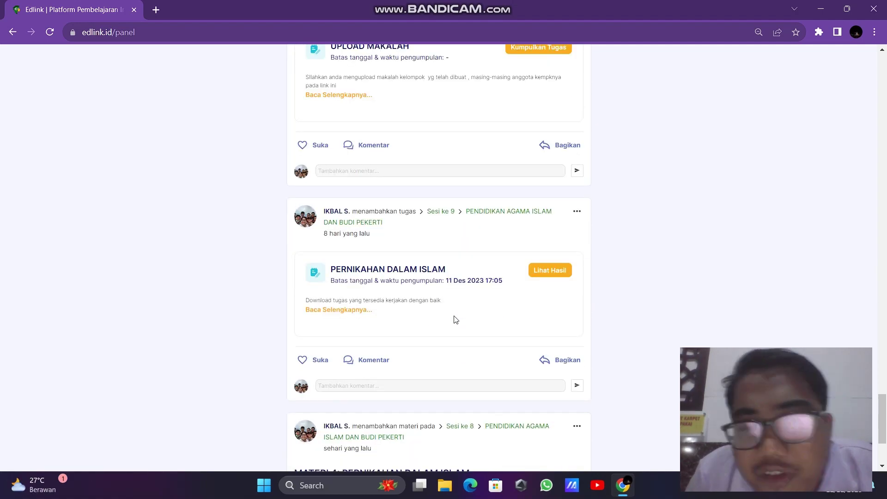
pyautogui.scroll(-4, 456, 319)
pyautogui.scroll(20, 456, 319)
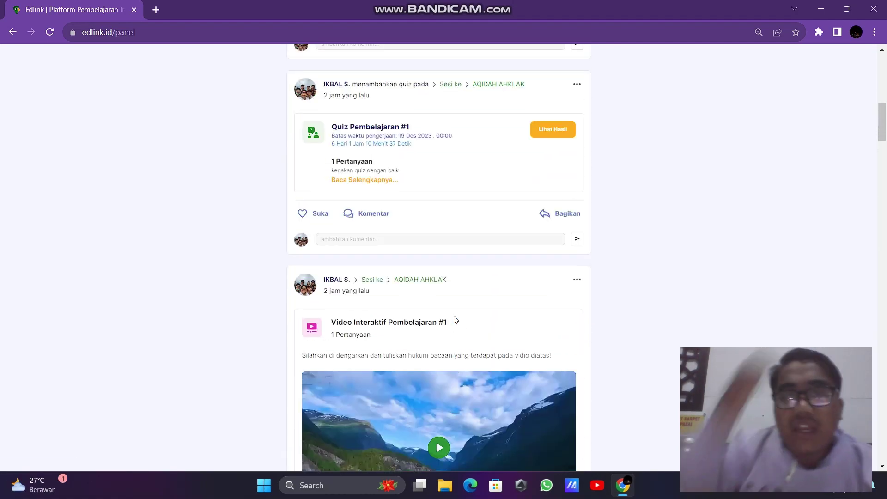
pyautogui.scroll(15, 457, 319)
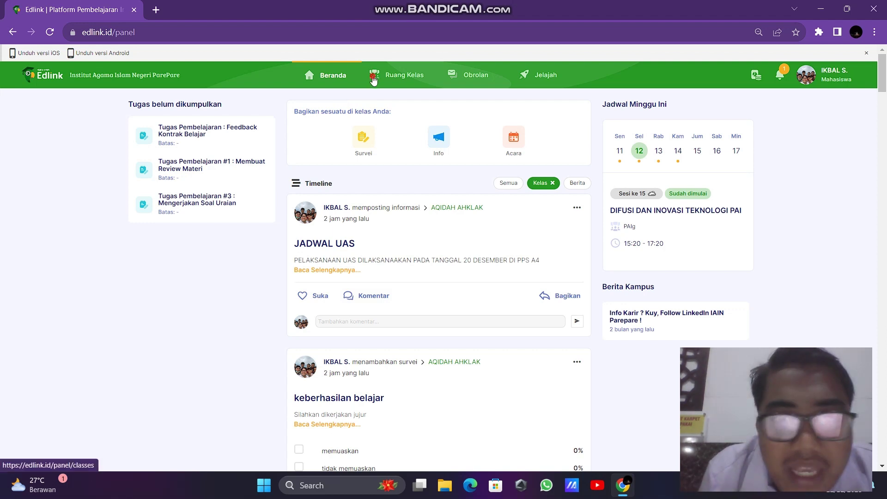
# Start a new general (Umum) class in Ruang Kelas with course name B INDONESIA and class name XII.
pyautogui.click(374, 77)
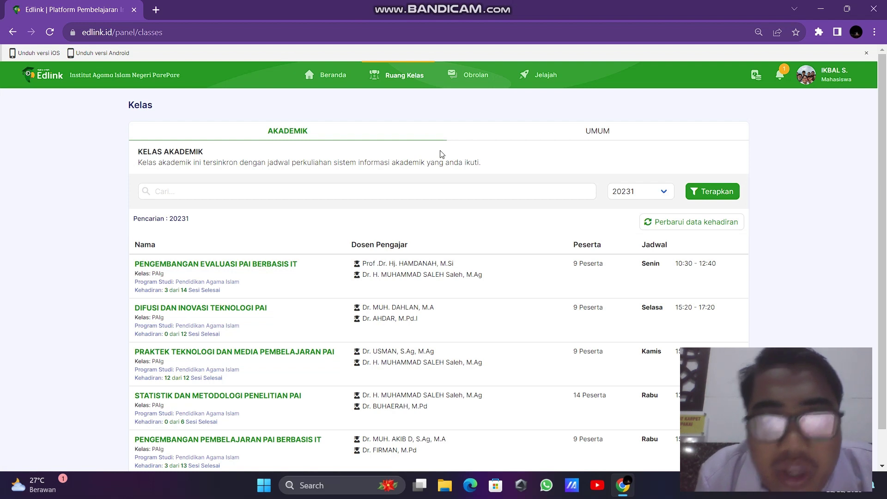
pyautogui.click(601, 133)
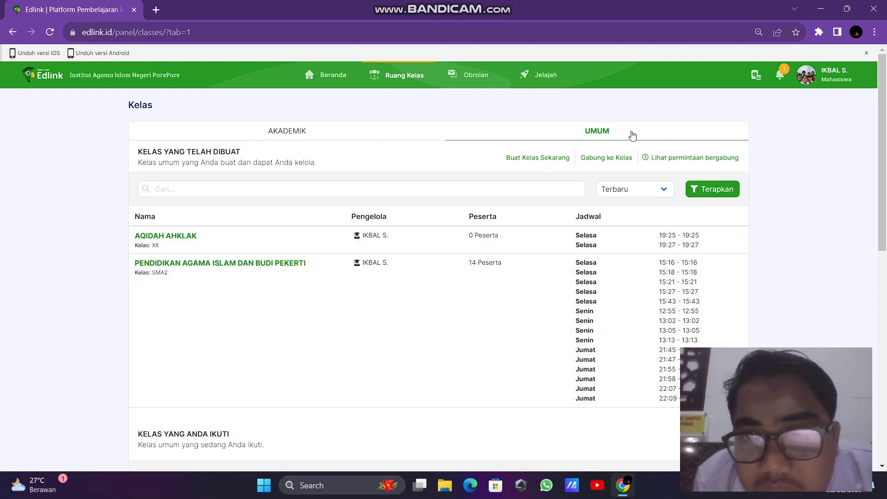
pyautogui.click(536, 159)
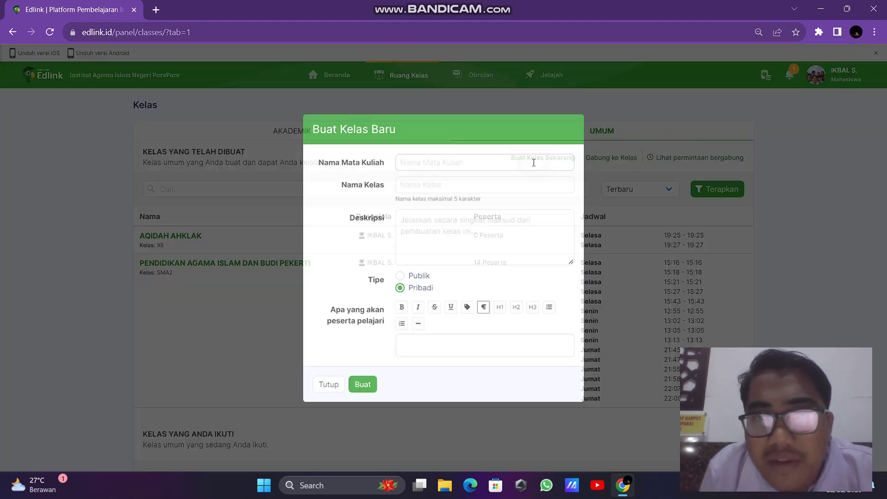
pyautogui.click(466, 166)
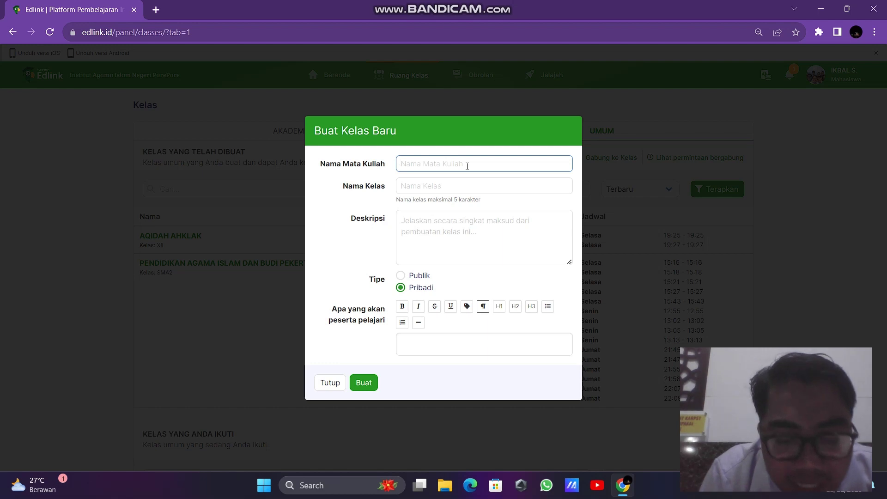
pyautogui.write('B ')
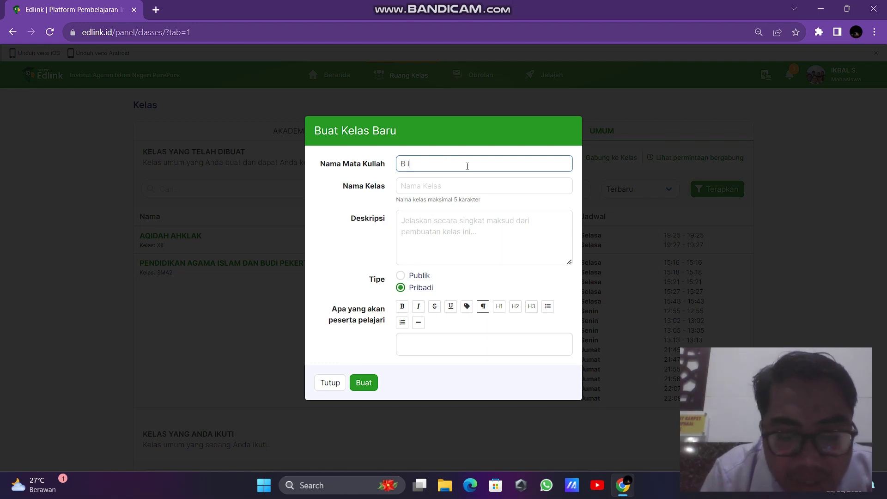
pyautogui.write('INDONESIA')
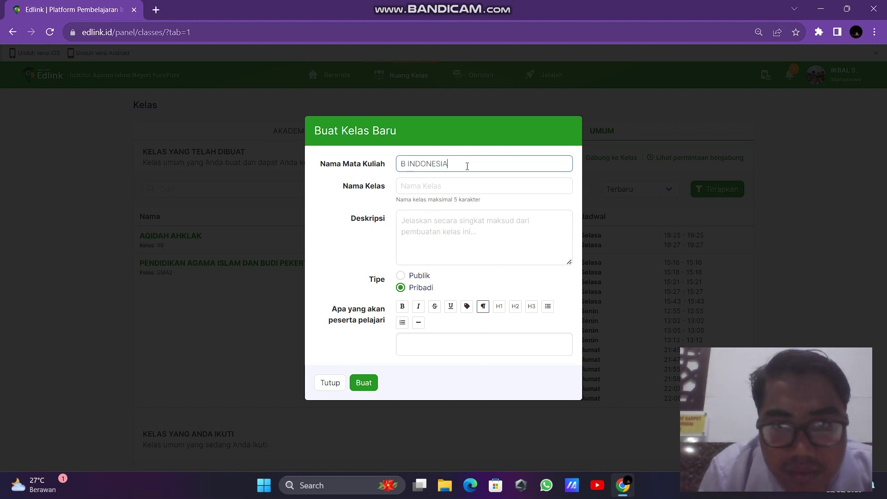
pyautogui.click(457, 184)
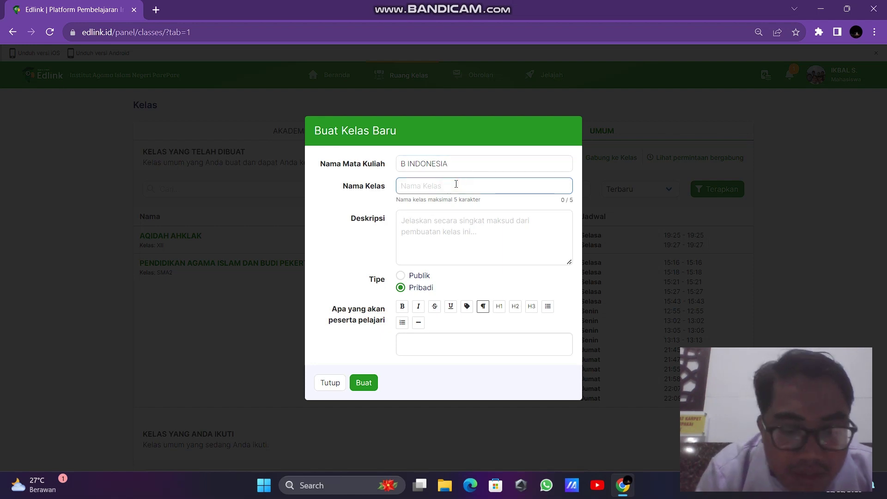
pyautogui.write('XII')
# Add the description KELAS CERDAS ISTIMEWA, set the type to Publik and create the class.
pyautogui.click(454, 227)
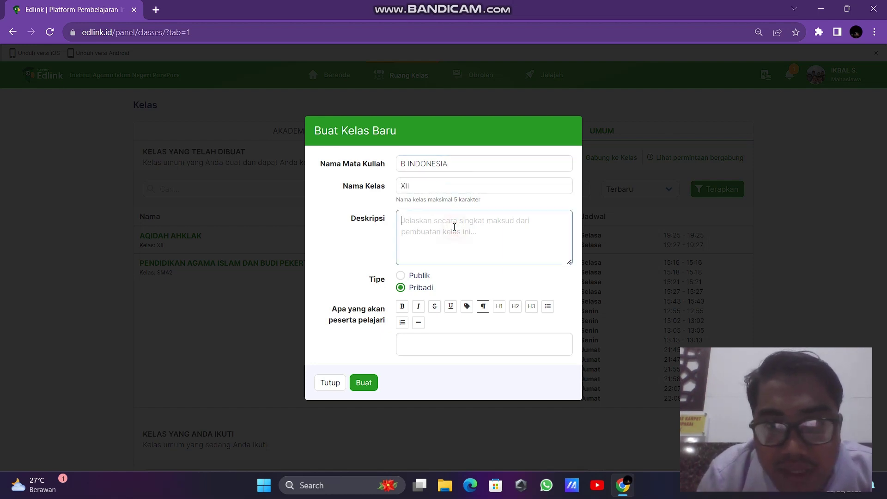
pyautogui.write('KE')
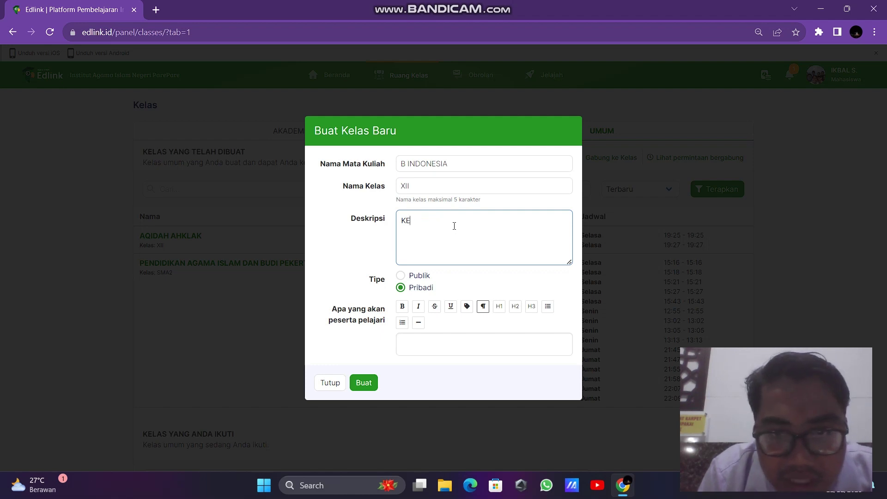
pyautogui.write('LAS ')
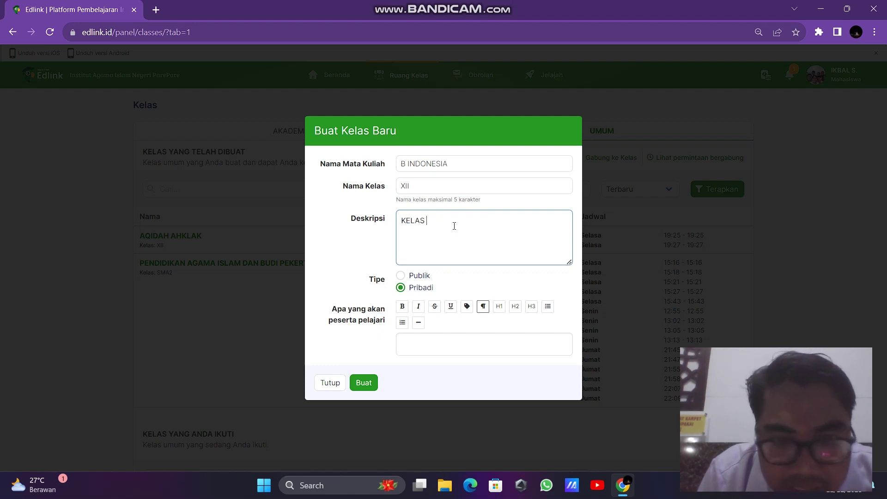
pyautogui.write('CERDAS IS')
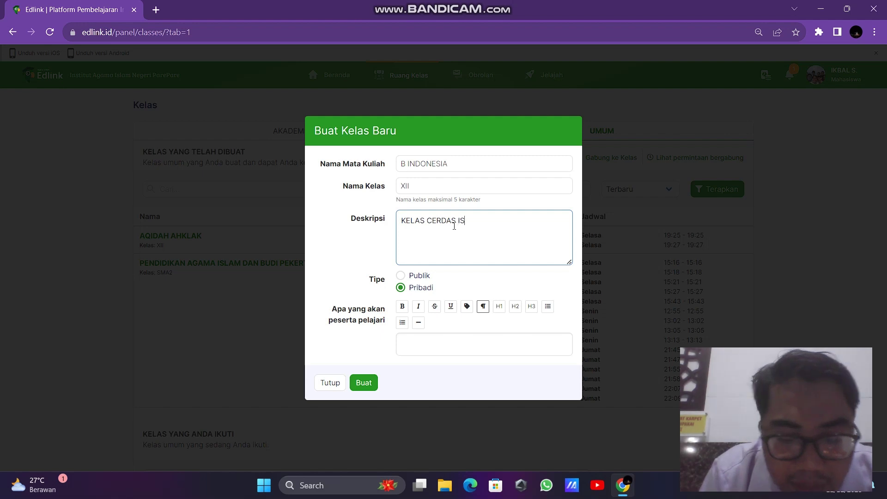
pyautogui.write('TIMEWA')
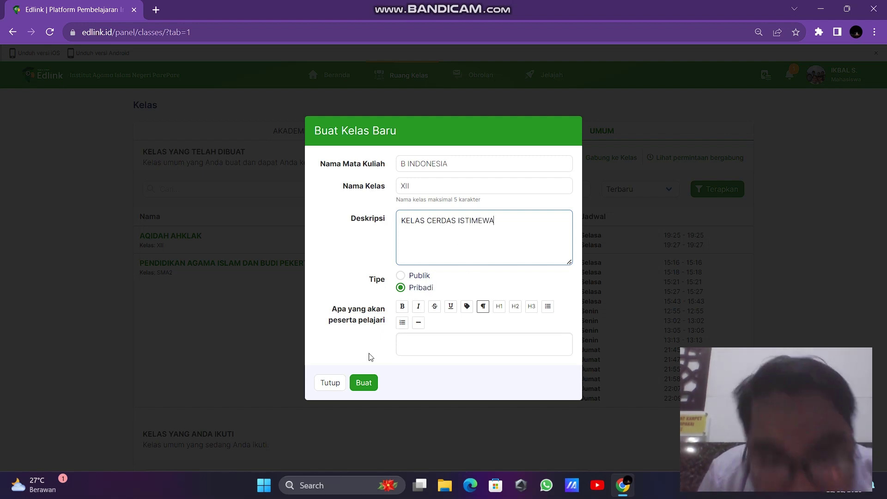
pyautogui.click(400, 277)
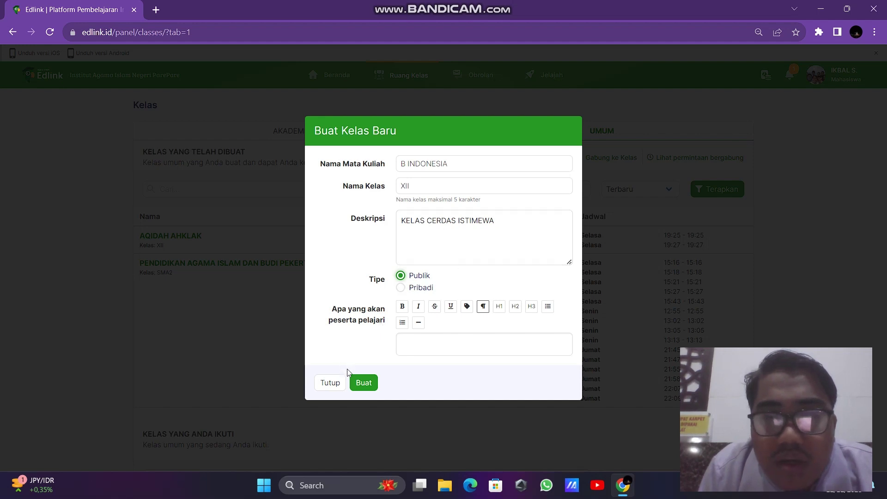
pyautogui.click(367, 385)
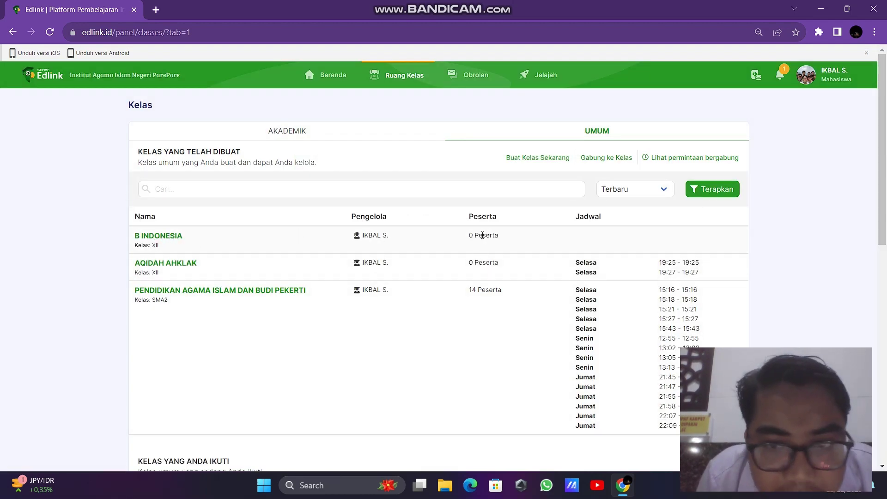
# Open the B INDONESIA class and view its sharing PIN, QR code and link.
pyautogui.click(146, 236)
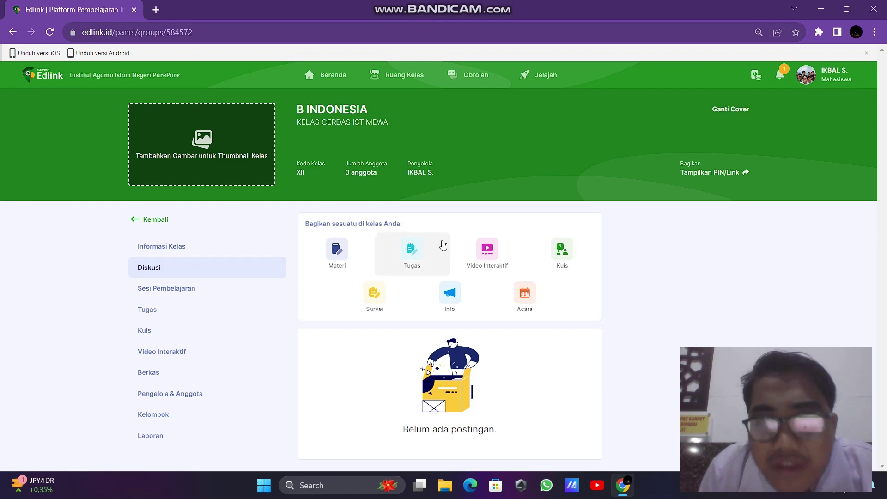
pyautogui.click(710, 173)
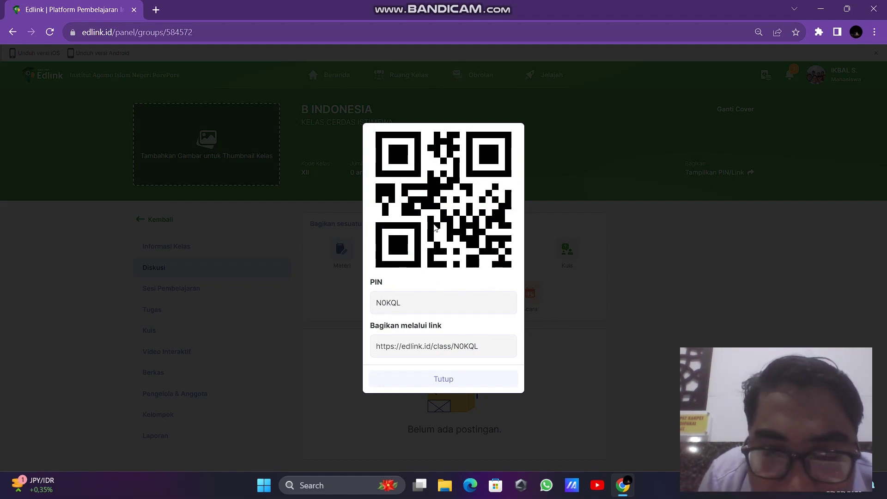
pyautogui.click(419, 348)
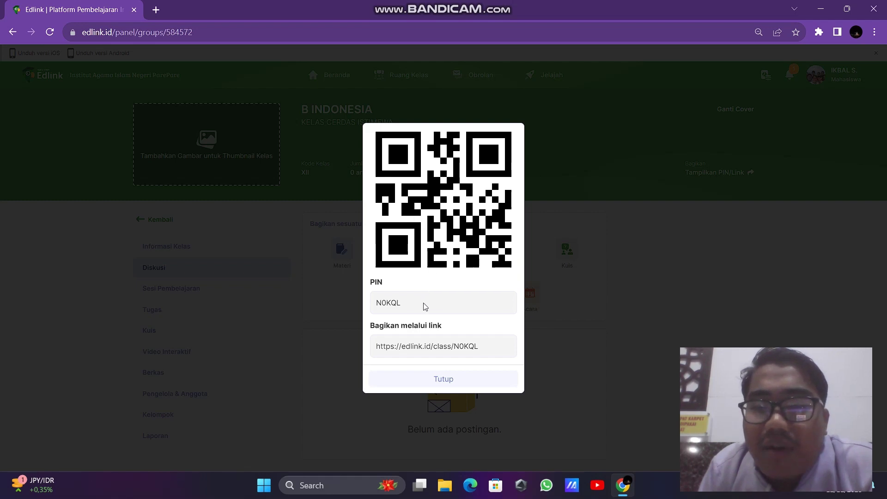
pyautogui.click(441, 384)
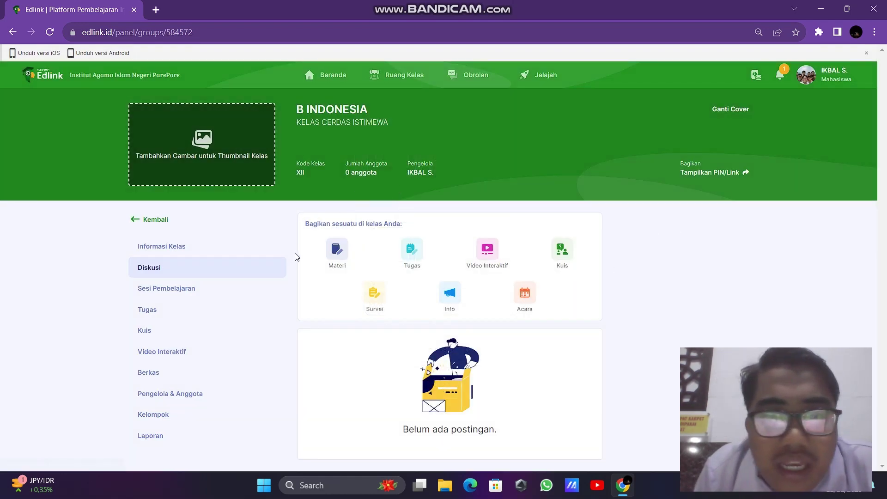
# Review the B INDONESIA class's sharing details, and inspect the PIN form for joining a class from the general class list.
pyautogui.click(747, 174)
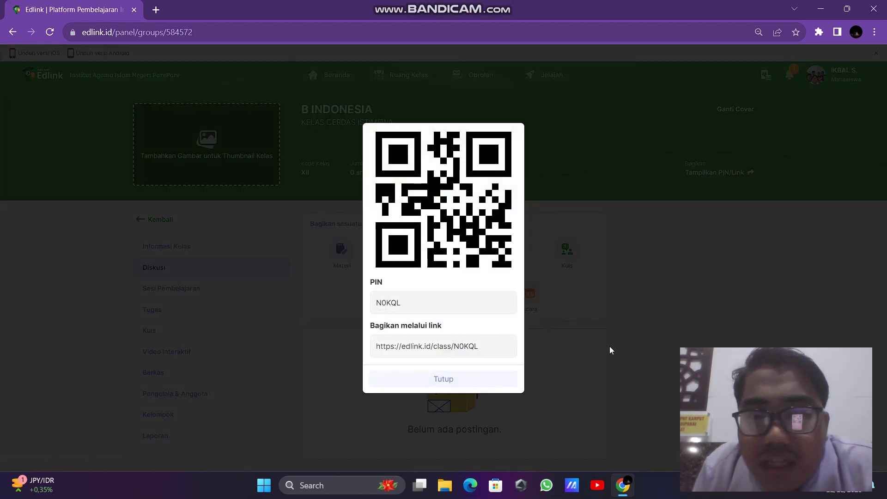
pyautogui.click(479, 382)
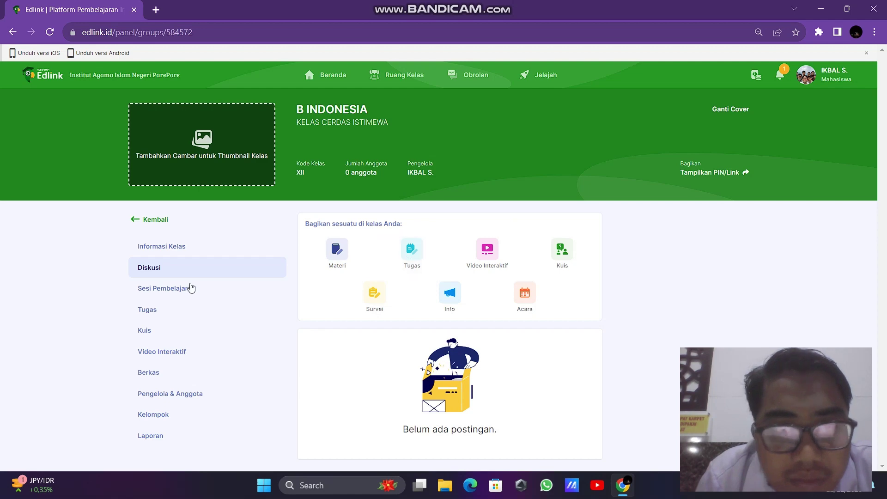
pyautogui.click(158, 223)
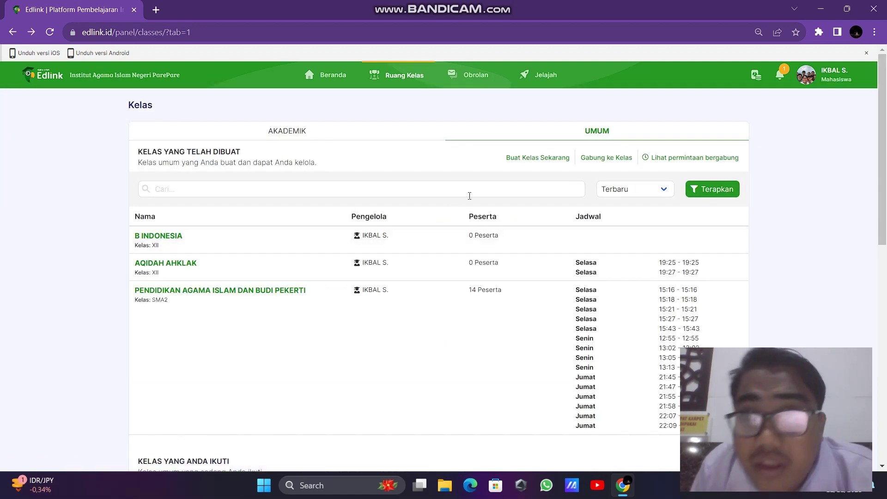
pyautogui.click(600, 159)
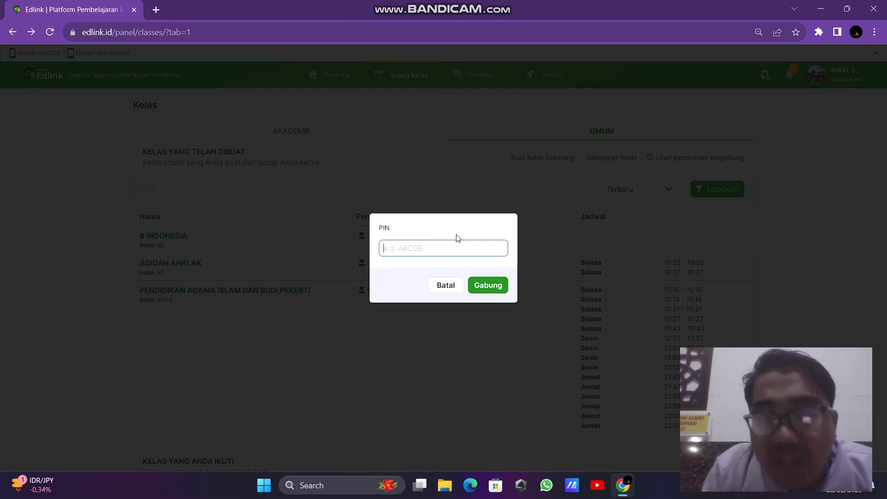
pyautogui.click(436, 289)
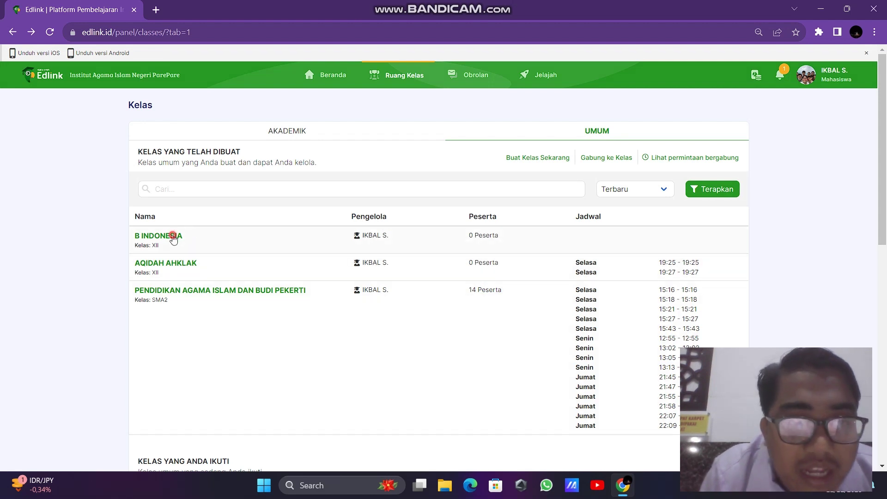
# Start a new Materi post in the B INDONESIA class under Sesi Baru with session topic HURUF KAPITAL.
pyautogui.click(174, 236)
pyautogui.click(334, 251)
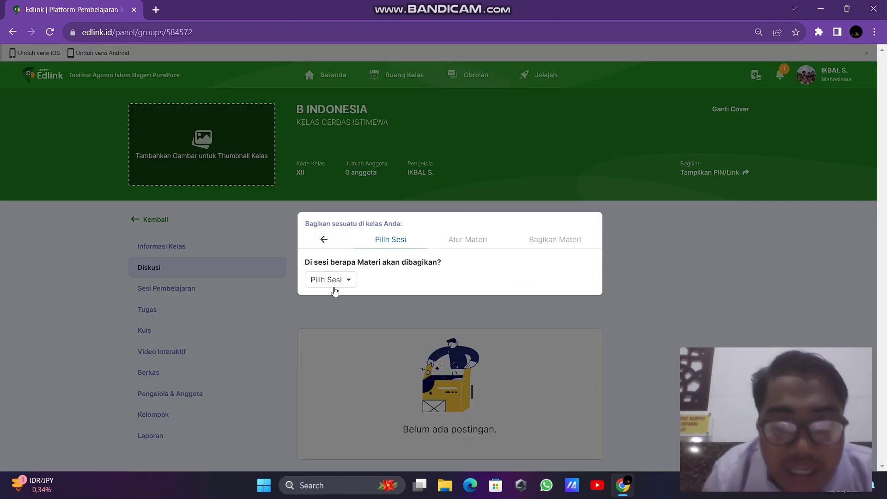
pyautogui.click(346, 280)
pyautogui.click(351, 303)
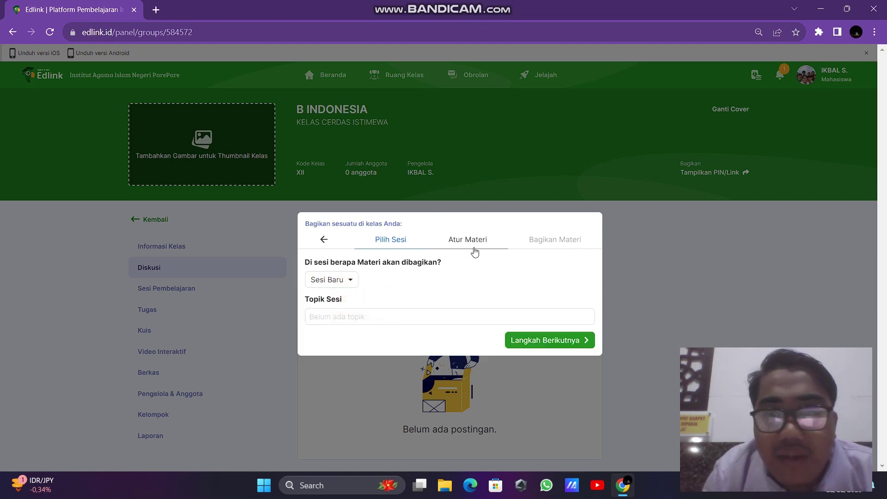
pyautogui.click(360, 318)
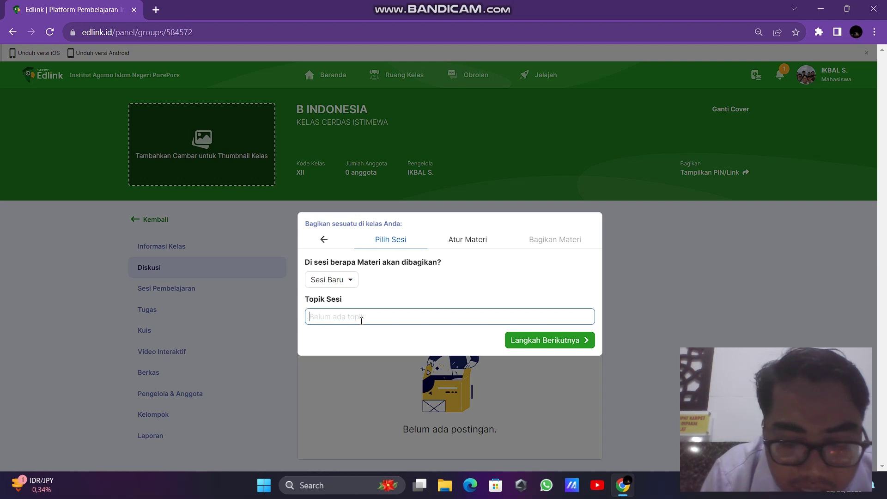
pyautogui.write('HURUF KAPITAL')
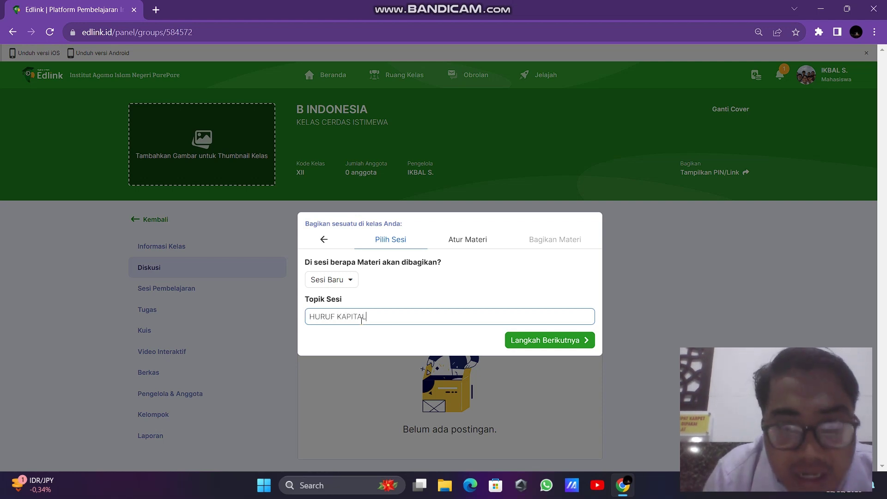
# Set the material's title (Judul Materi) to HURUF KAPITAL.
pyautogui.scroll(3, 362, 320)
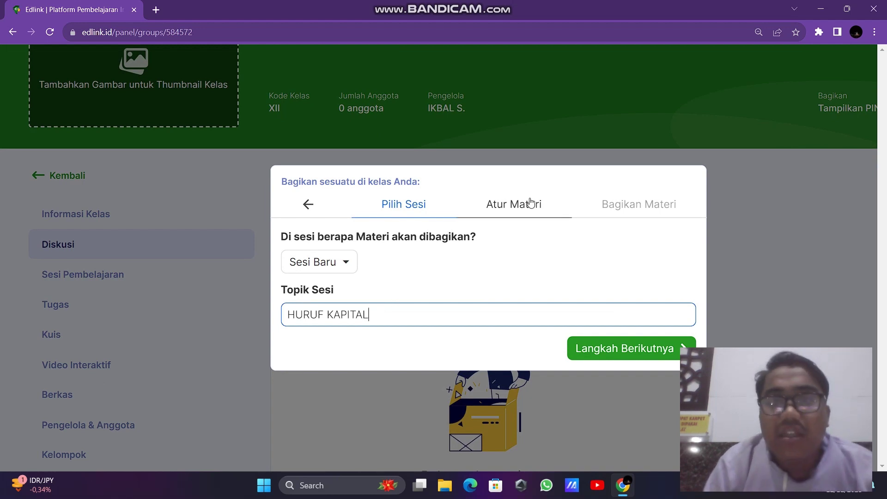
pyautogui.click(531, 203)
pyautogui.scroll(-1, 303, 353)
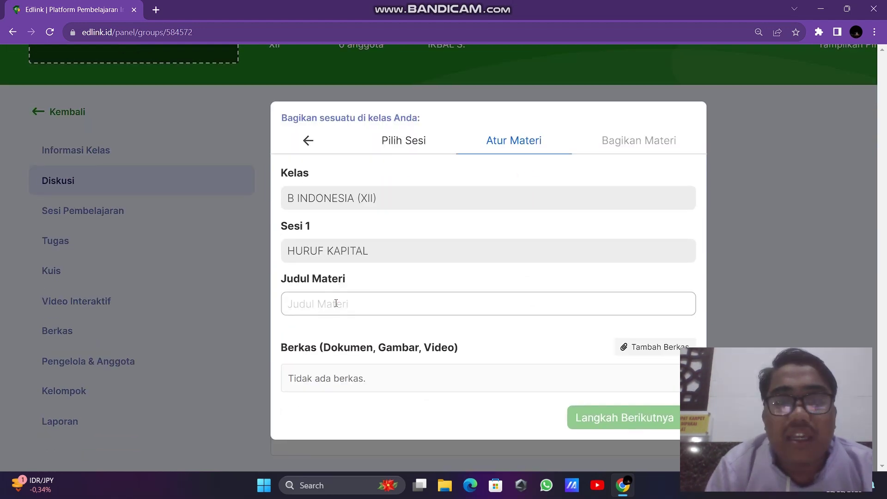
pyautogui.click(336, 304)
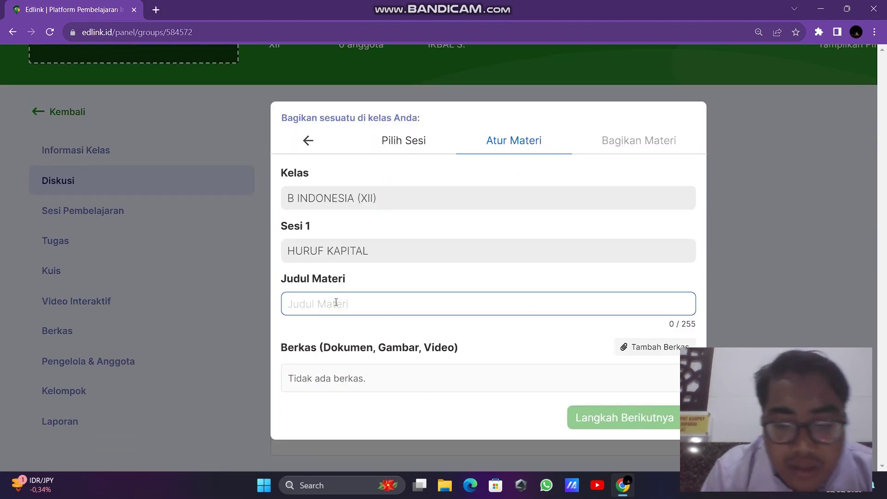
pyautogui.write('HUT')
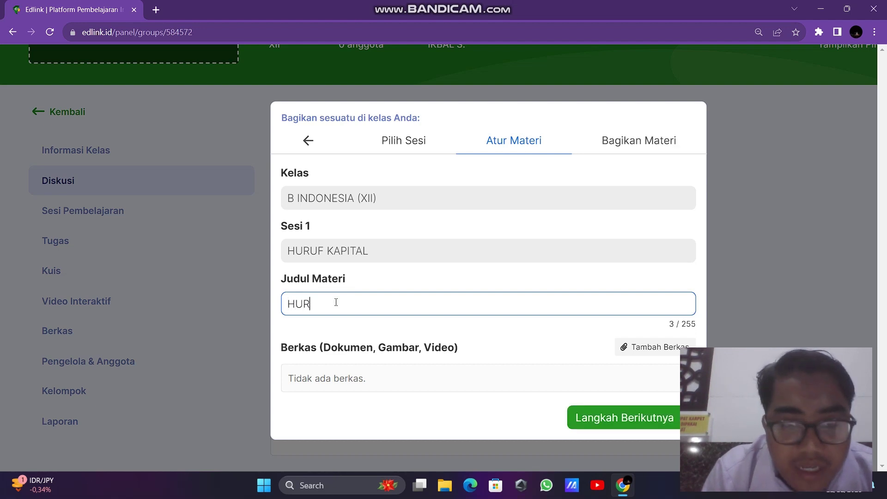
pyautogui.write('UF KAPI')
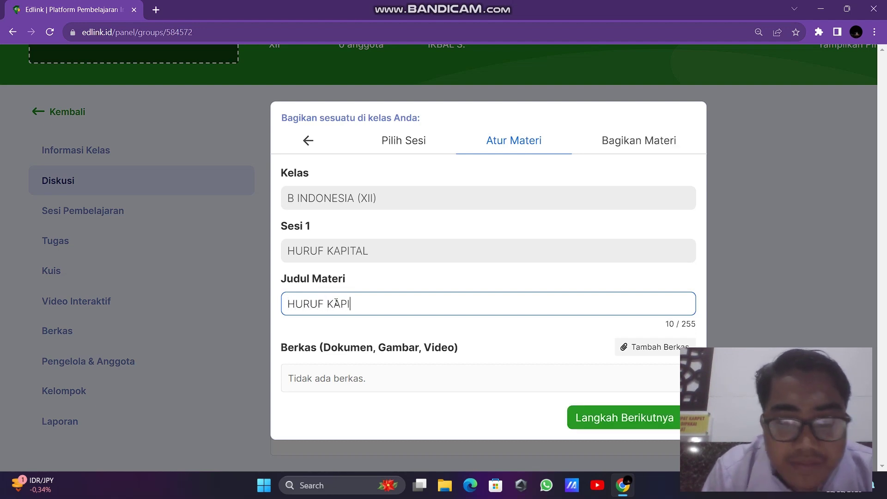
pyautogui.write('YA;')
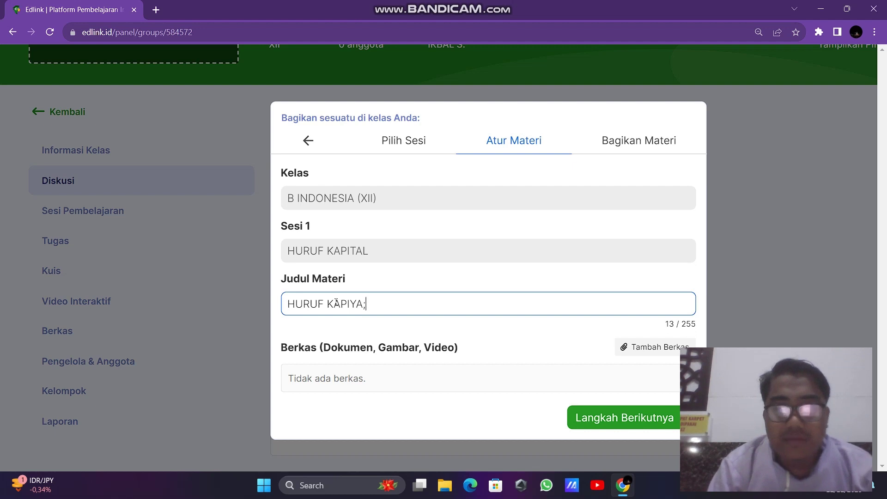
pyautogui.press('BackSpace')
pyautogui.press('BackSpace')
pyautogui.press('BackSpace')
pyautogui.write('TALK')
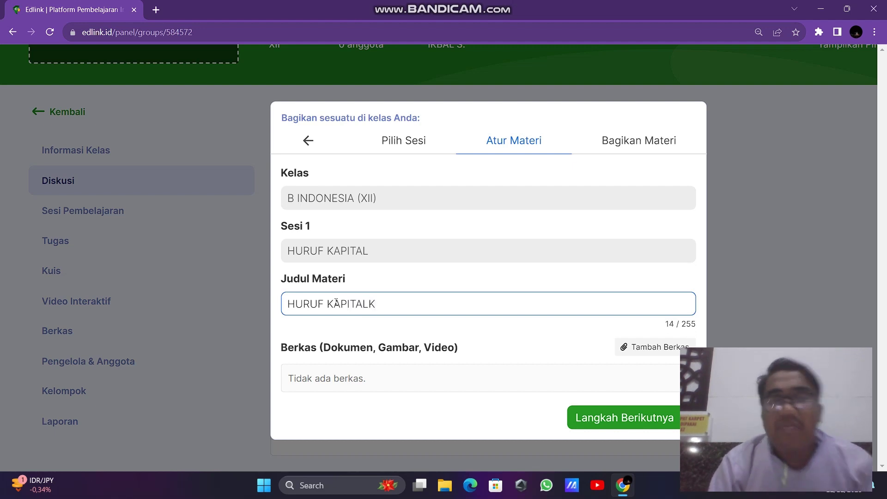
pyautogui.press('BackSpace')
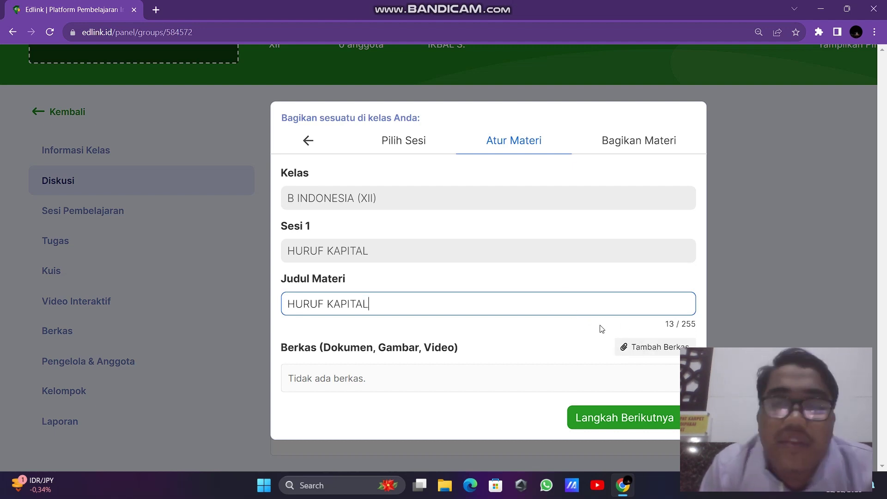
# Select the Artikel ACC PDF from the personal media library as the material's attachment.
pyautogui.click(656, 347)
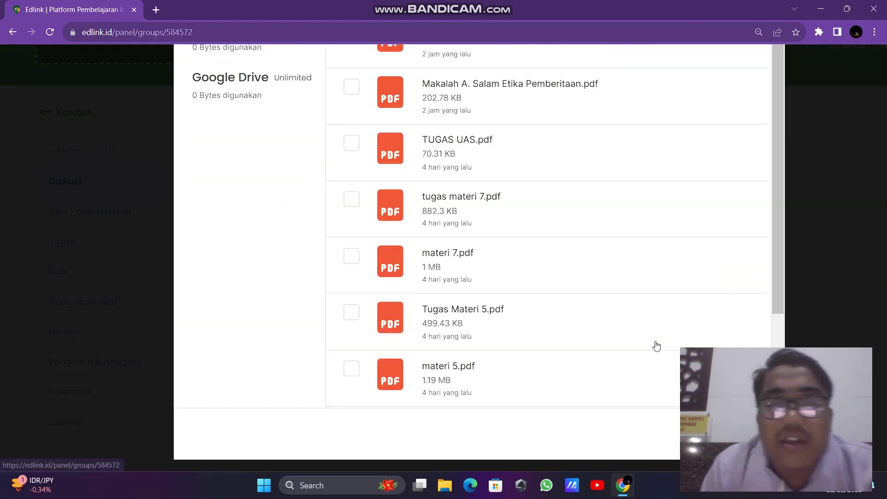
pyautogui.scroll(3, 458, 185)
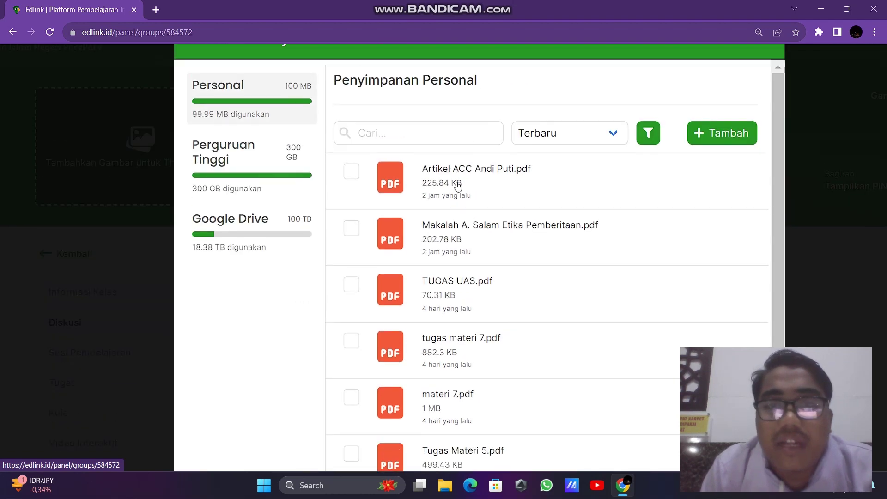
pyautogui.click(352, 174)
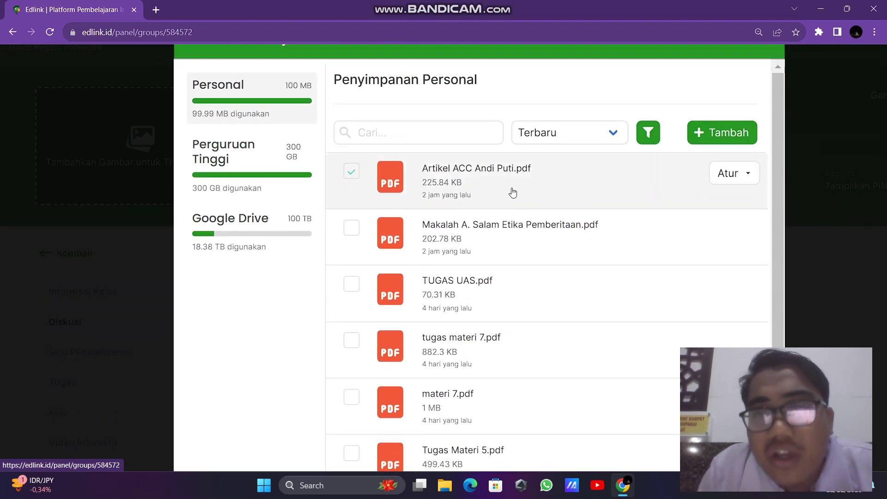
pyautogui.scroll(-3, 793, 310)
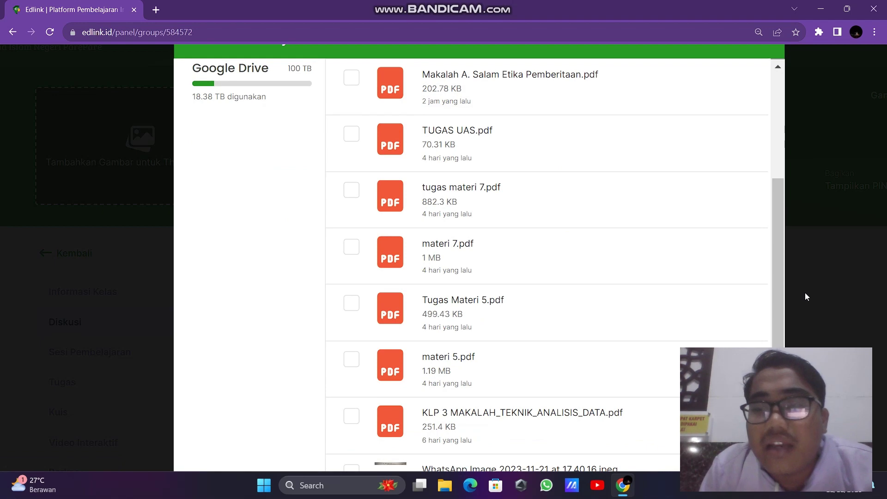
pyautogui.scroll(3, 797, 309)
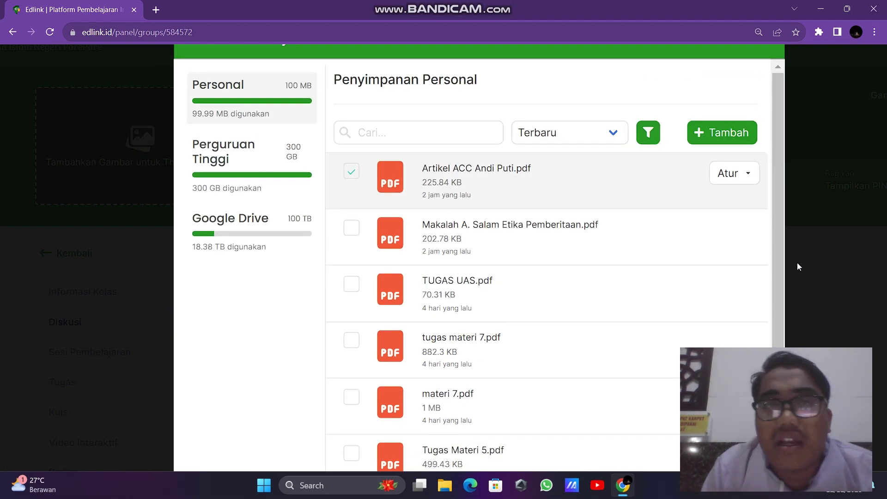
pyautogui.scroll(-6, 797, 263)
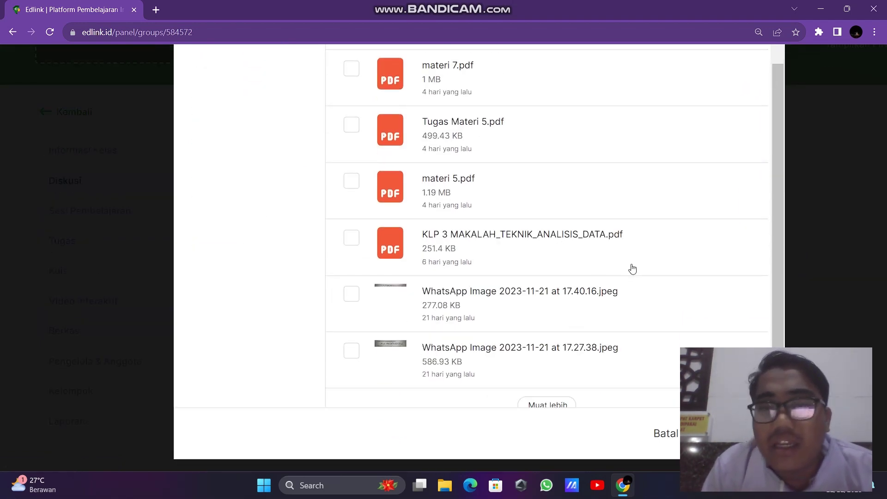
pyautogui.scroll(7, 629, 266)
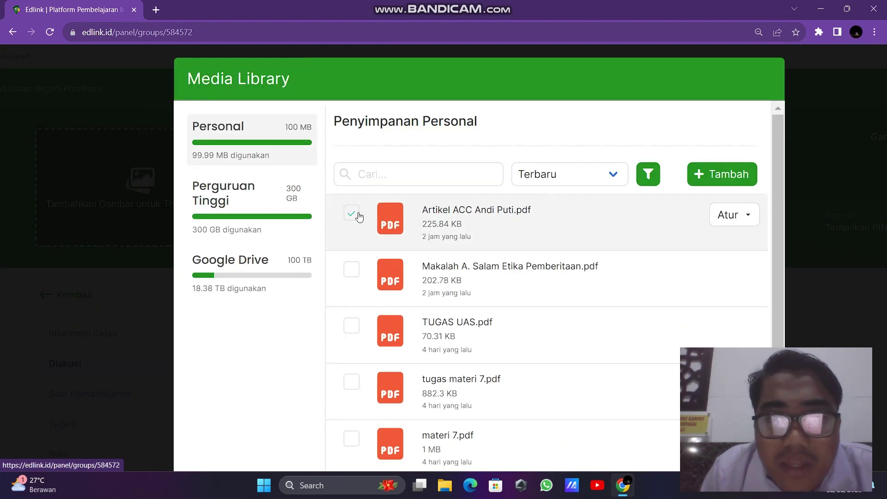
pyautogui.scroll(-6, 496, 256)
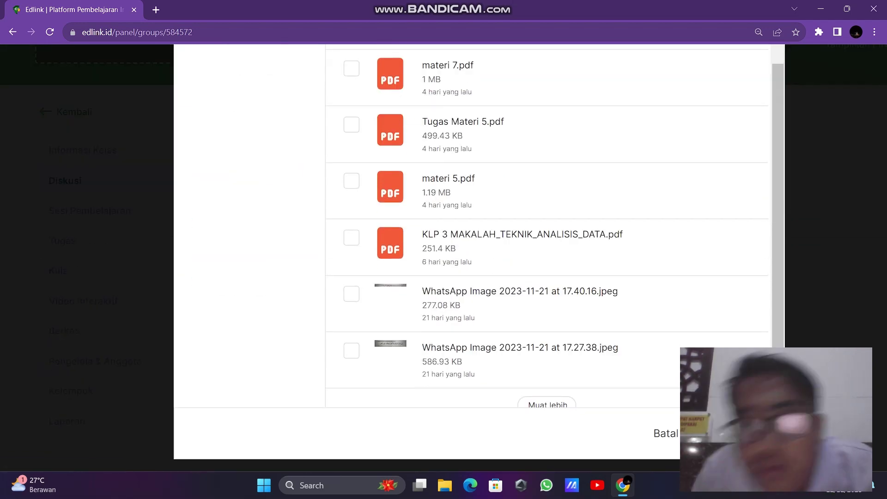
pyautogui.click(356, 182)
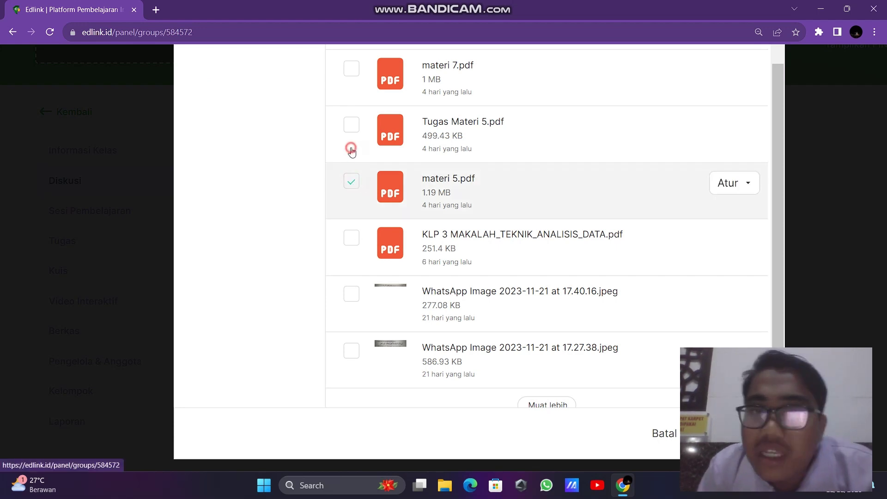
pyautogui.click(352, 149)
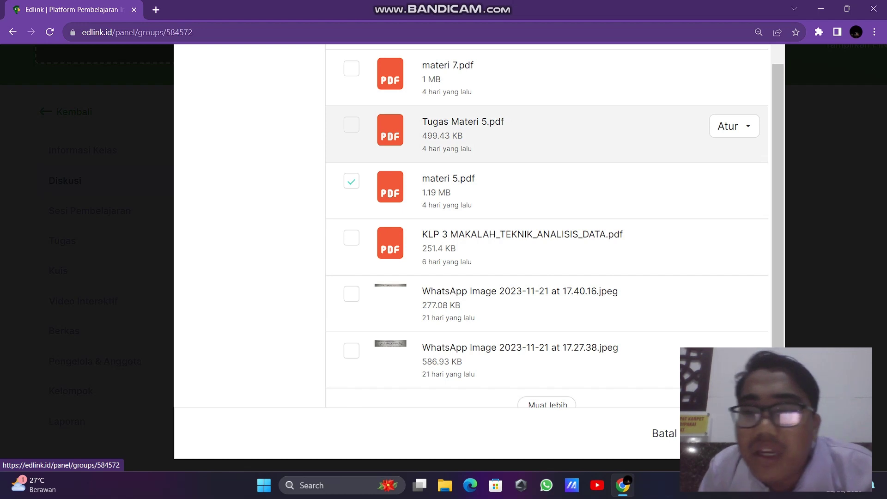
pyautogui.click(356, 183)
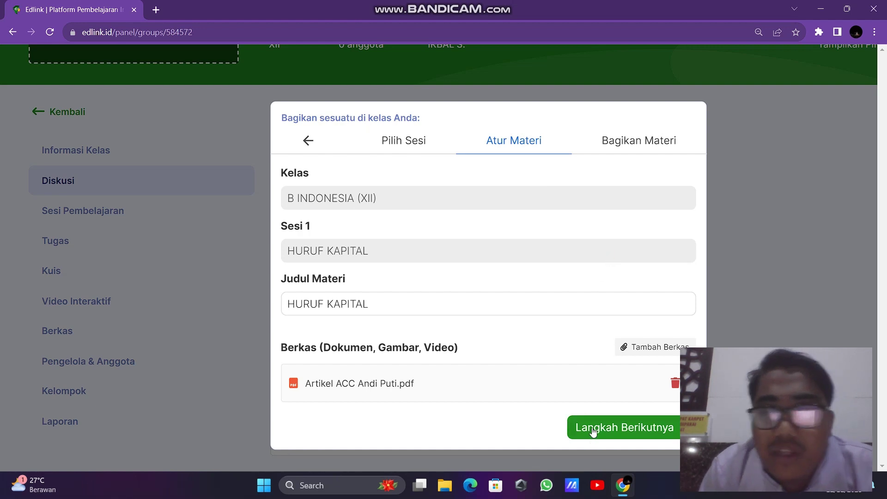
# Proceed to sharing the material and add the note PAHAMI MATERI YANG DI BAGIKAN.
pyautogui.click(594, 428)
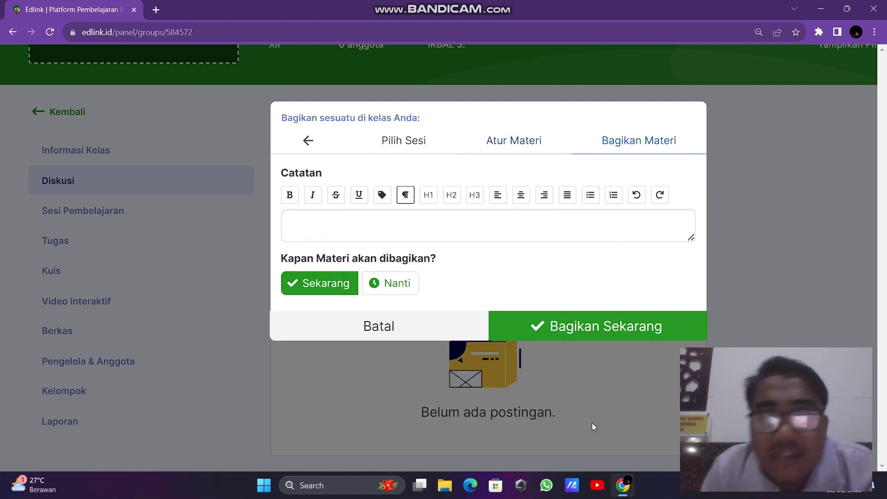
pyautogui.click(327, 221)
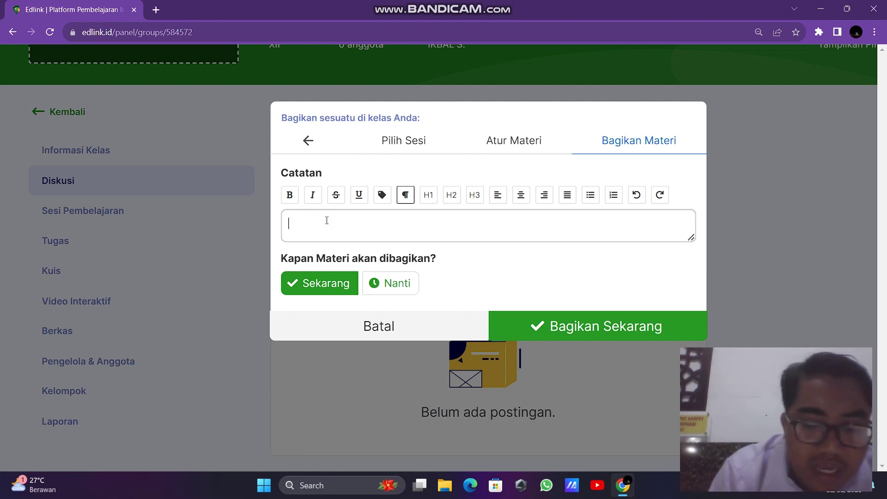
pyautogui.write('PAHAMI')
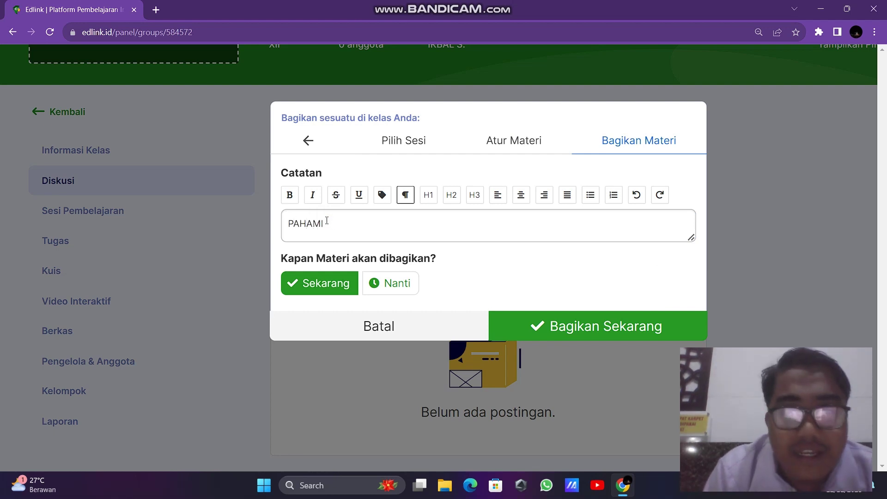
pyautogui.write(' MATER')
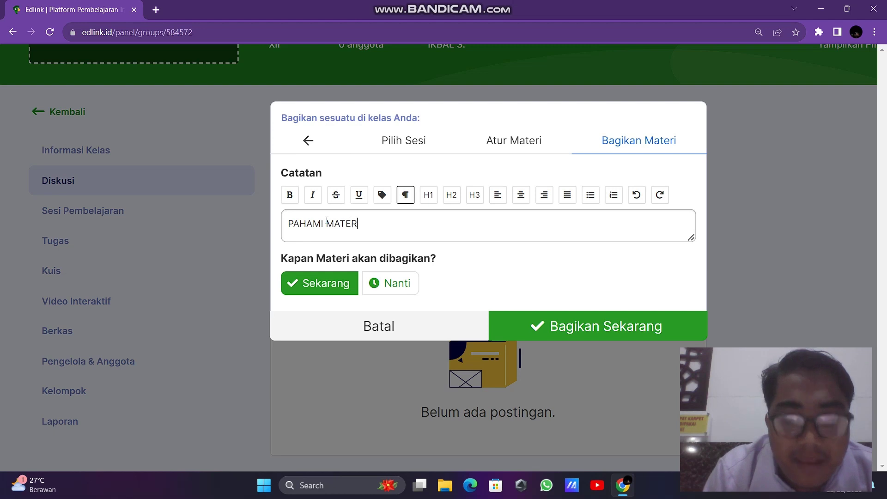
pyautogui.write('I YANG DI ')
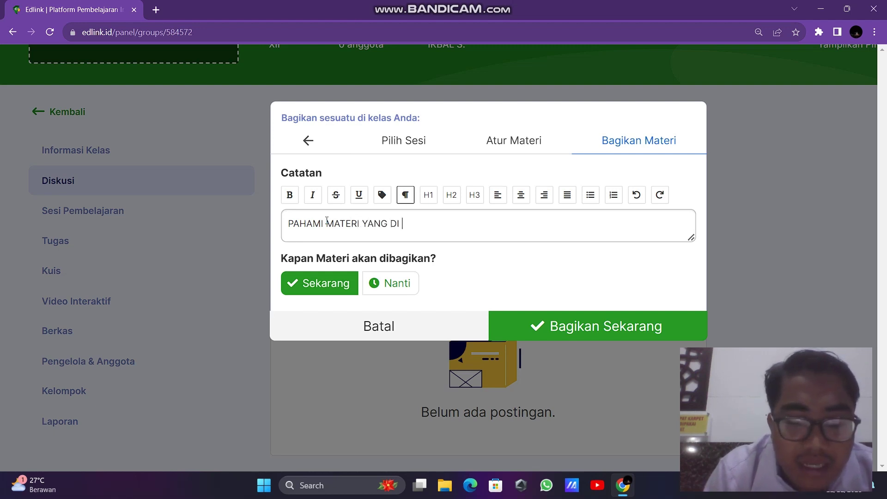
pyautogui.write('BAGIKAN')
pyautogui.click(525, 111)
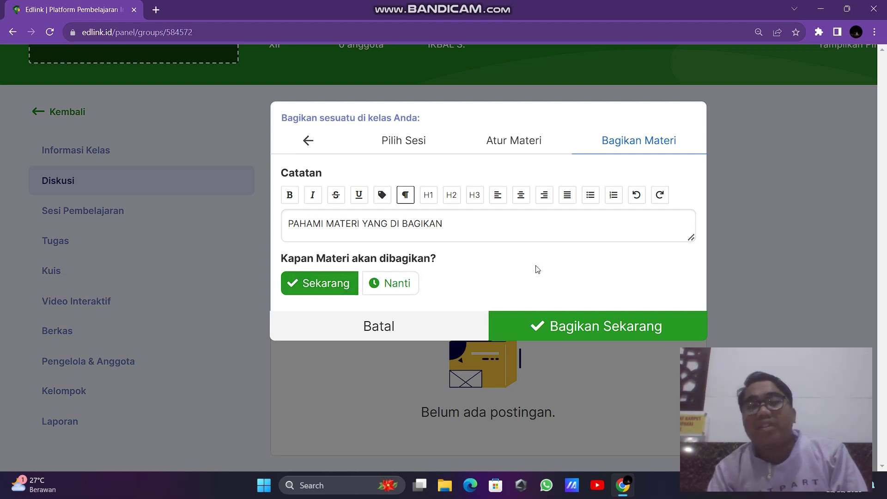
# Try scheduling the HURUF KAPITAL material for sharing on 12/13/2023 at 23:53 using the Nanti option.
pyautogui.click(407, 280)
pyautogui.click(555, 284)
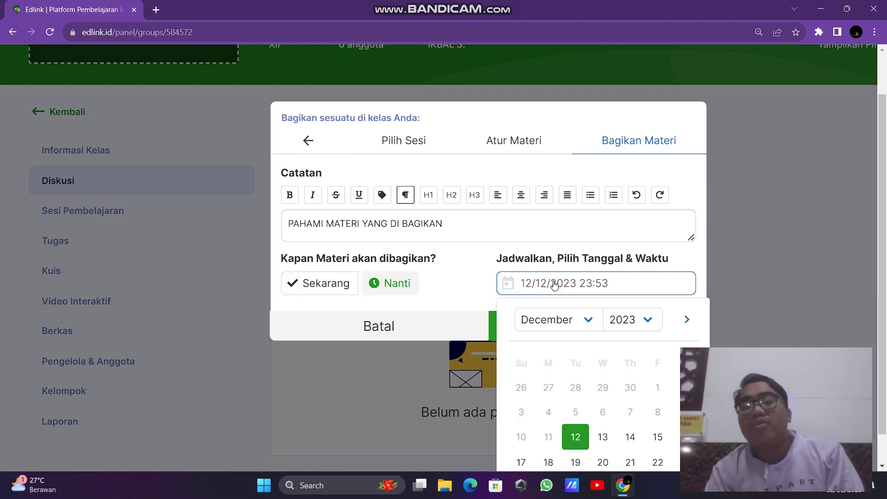
pyautogui.click(603, 437)
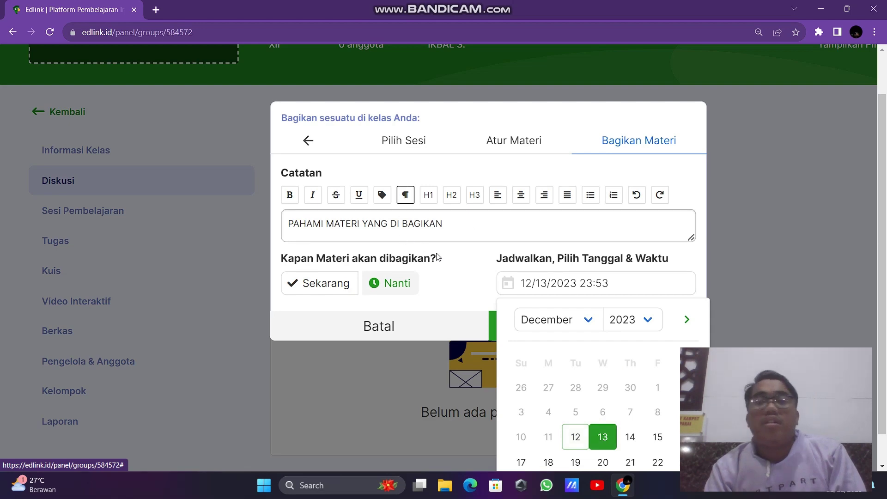
pyautogui.click(453, 271)
# Share the HURUF KAPITAL material in the class immediately and expand the full text of its post.
pyautogui.click(552, 326)
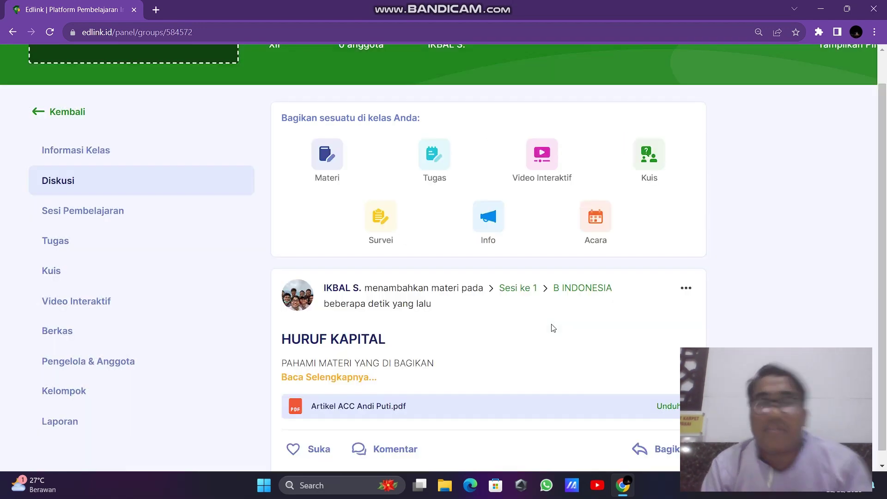
pyautogui.scroll(-2, 350, 279)
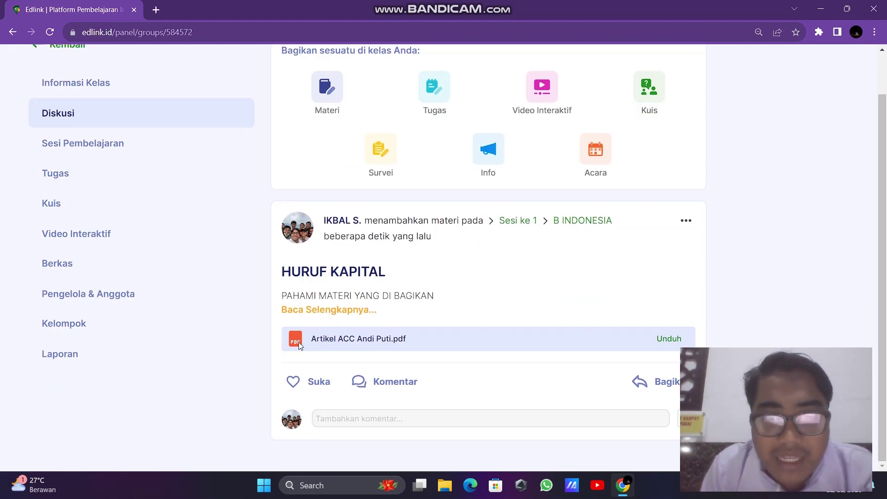
pyautogui.click(312, 313)
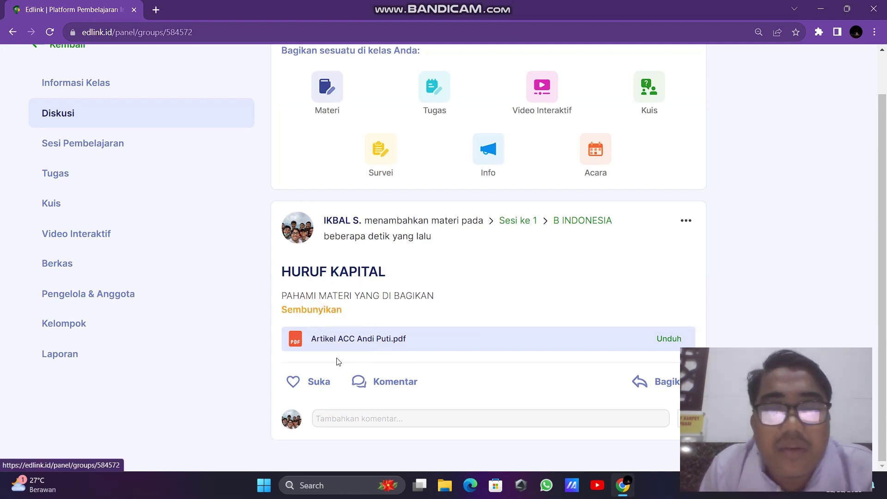
# Start a new Tugas post in the B INDONESIA class under Sesi Baru with session topic TUGAS.
pyautogui.scroll(3, 426, 300)
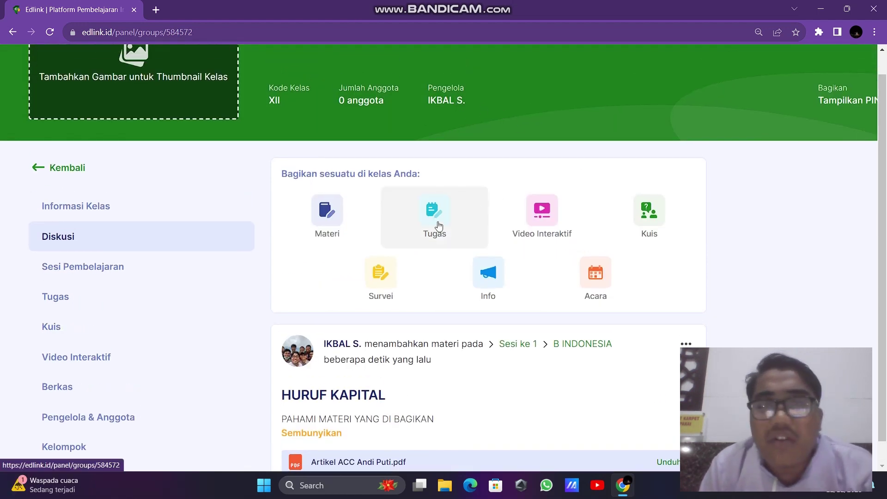
pyautogui.click(439, 225)
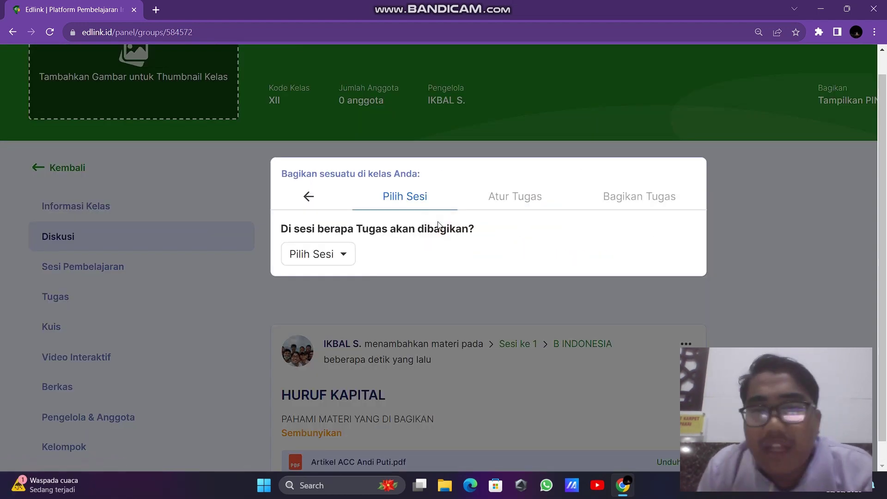
pyautogui.click(337, 257)
pyautogui.click(333, 290)
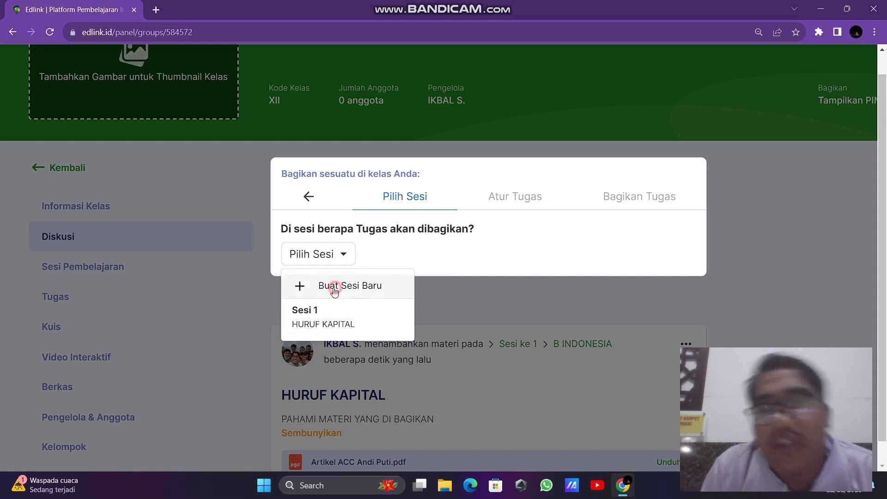
pyautogui.click(505, 206)
pyautogui.click(392, 197)
pyautogui.click(357, 311)
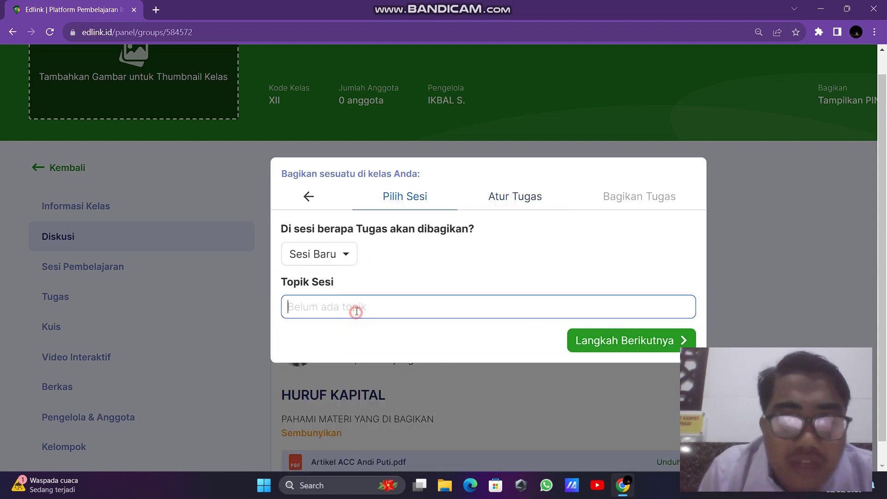
pyautogui.write('TUGAS')
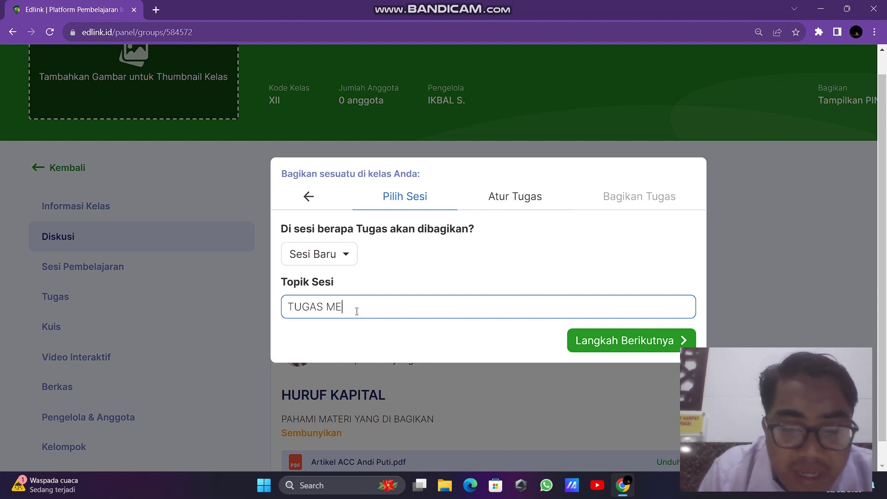
pyautogui.write(' EMP')
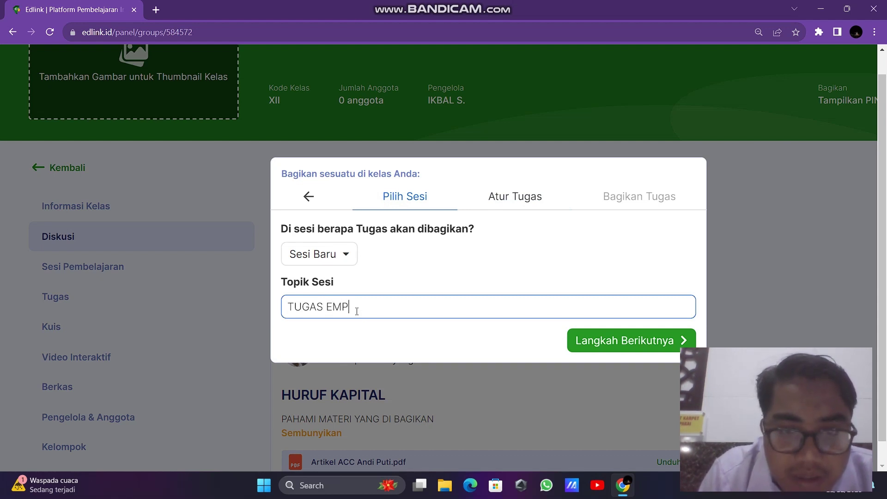
pyautogui.press('BackSpace')
pyautogui.press('BackSpace')
pyautogui.press('BackSpace')
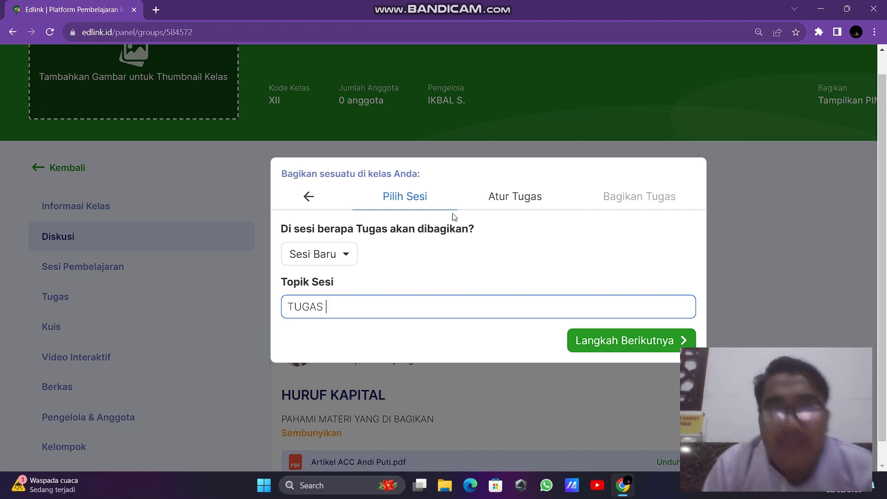
# Proceed to the assignment setup and set its title (Judul Tugas) to HURUF KAPITAL.
pyautogui.click(519, 194)
pyautogui.click(367, 359)
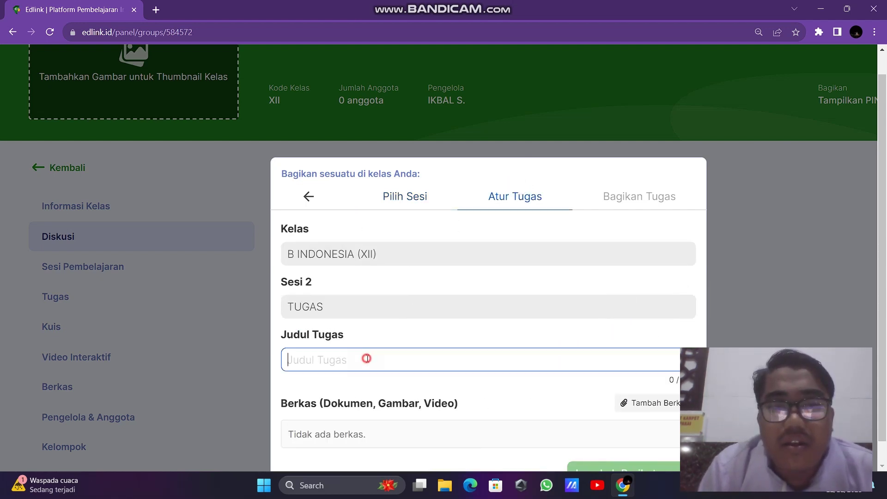
pyautogui.write('HURUF')
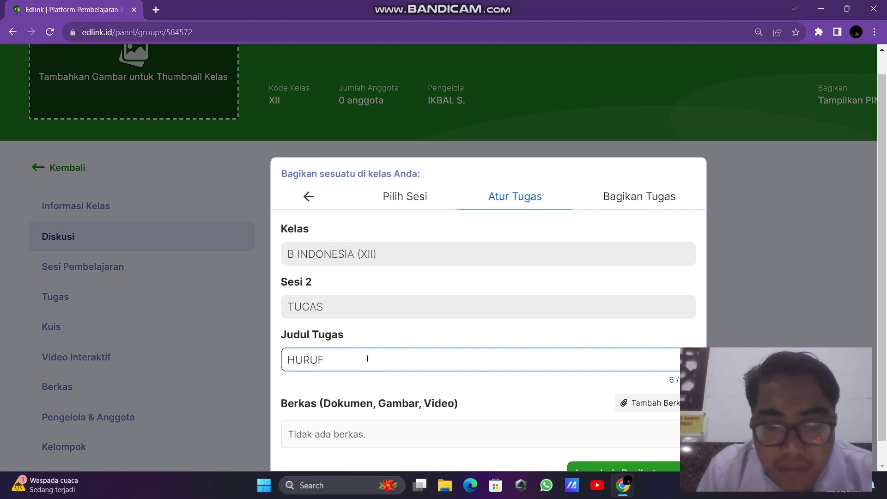
pyautogui.write(' JKAPKAPUT')
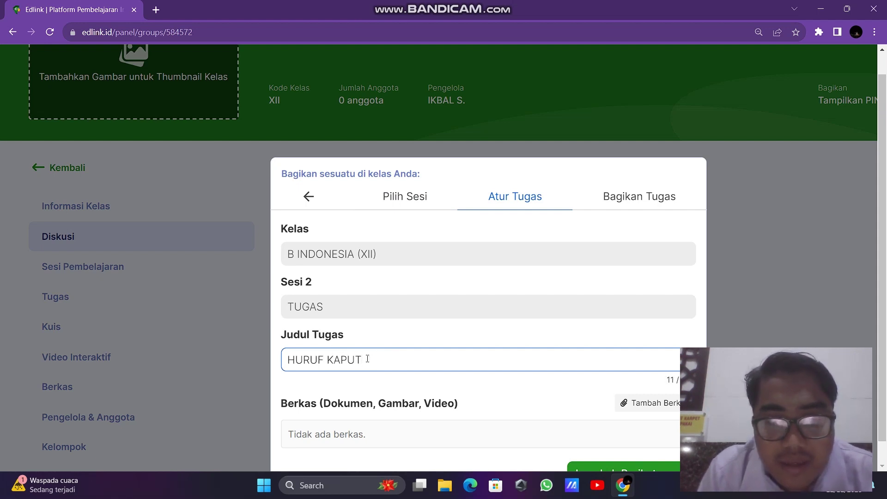
pyautogui.write('ALTAL')
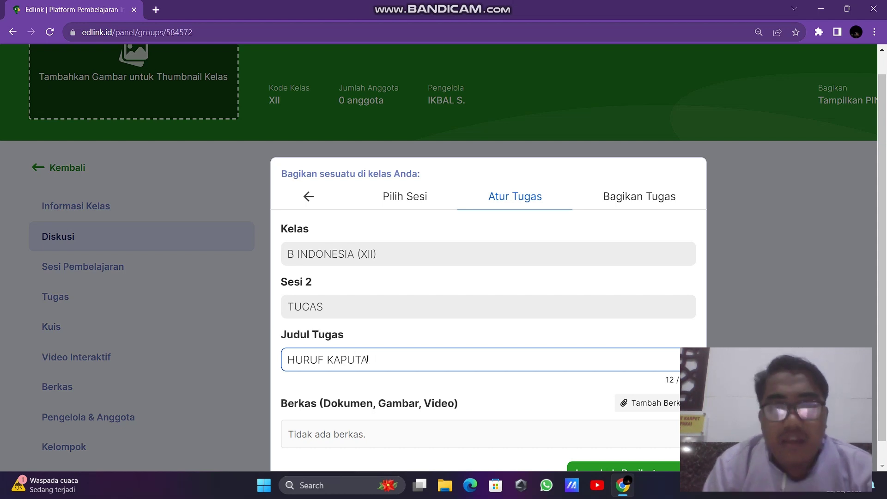
pyautogui.press('BackSpace')
pyautogui.press('BackSpace')
pyautogui.press('BackSpace')
pyautogui.write('ITAL')
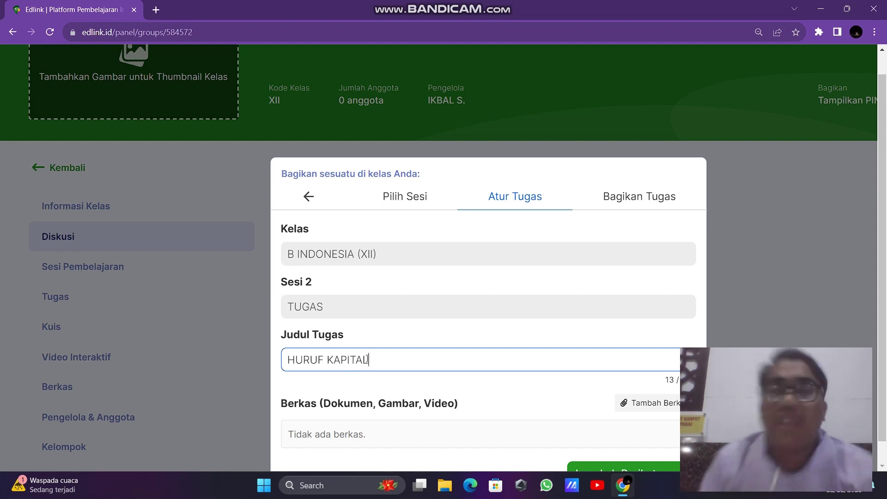
# Attach TUGAS UAS.pdf from the media library to the assignment.
pyautogui.scroll(-2, 406, 323)
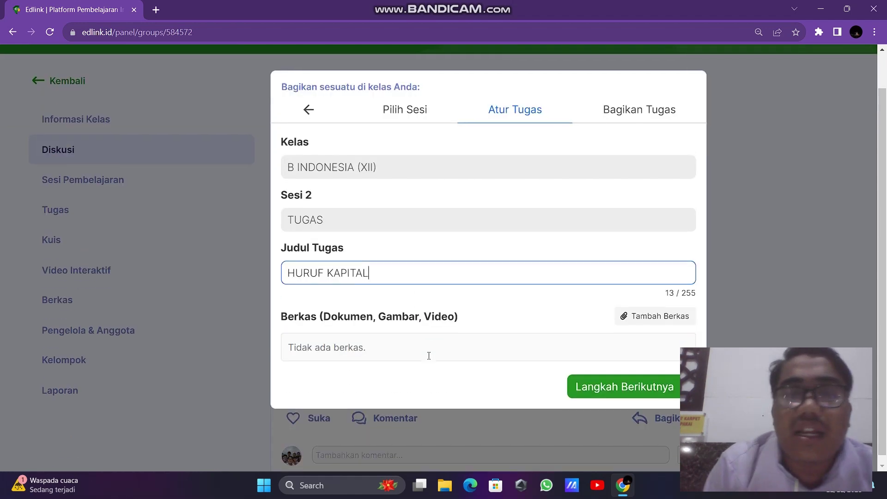
pyautogui.click(651, 319)
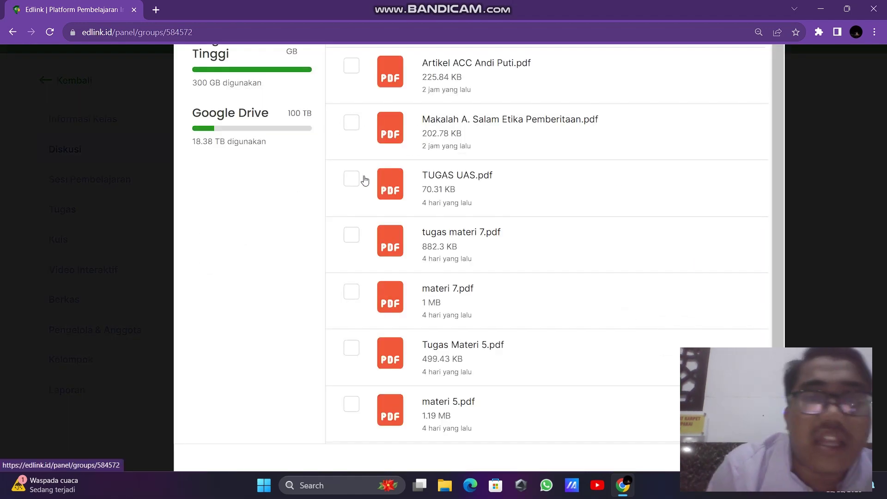
pyautogui.click(365, 180)
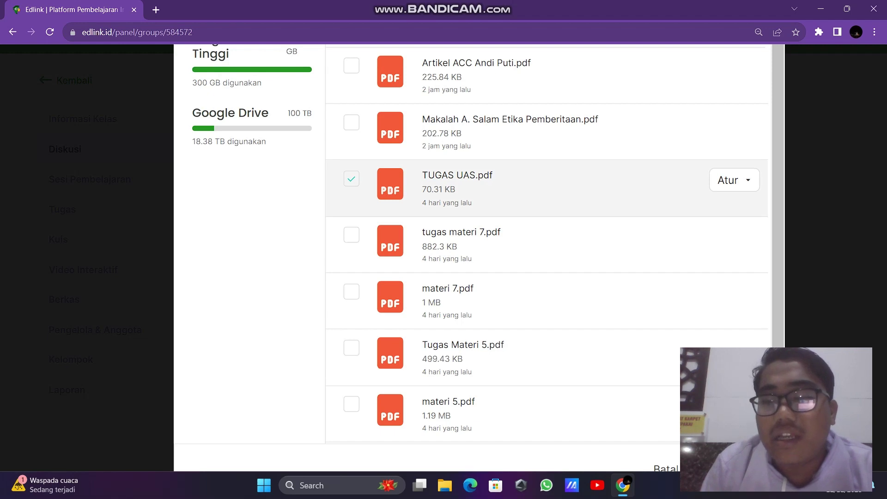
pyautogui.click(735, 465)
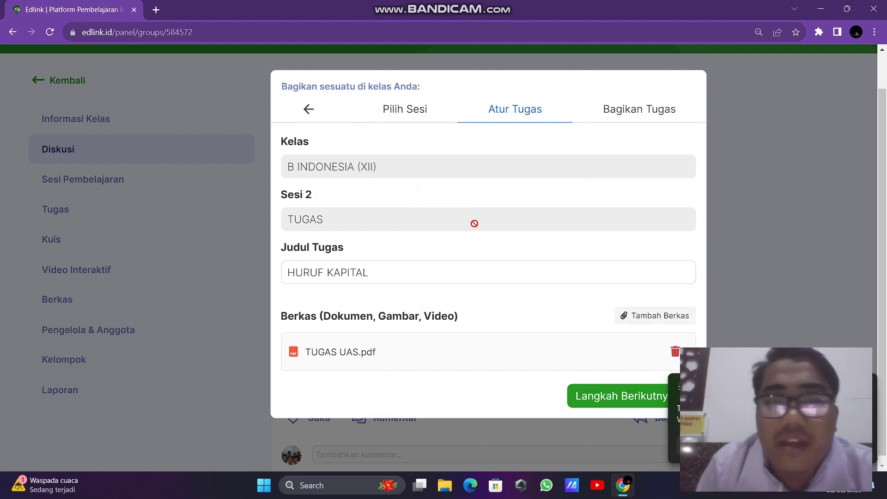
# Add the note KERJAKAN to the assignment, share it immediately, and check its post in the discussion feed.
pyautogui.click(612, 110)
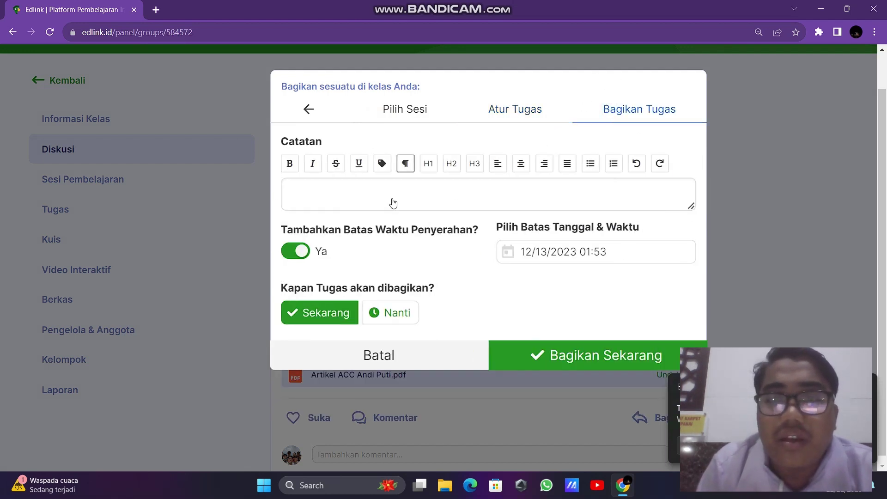
pyautogui.click(365, 189)
pyautogui.write('KERJAKAN')
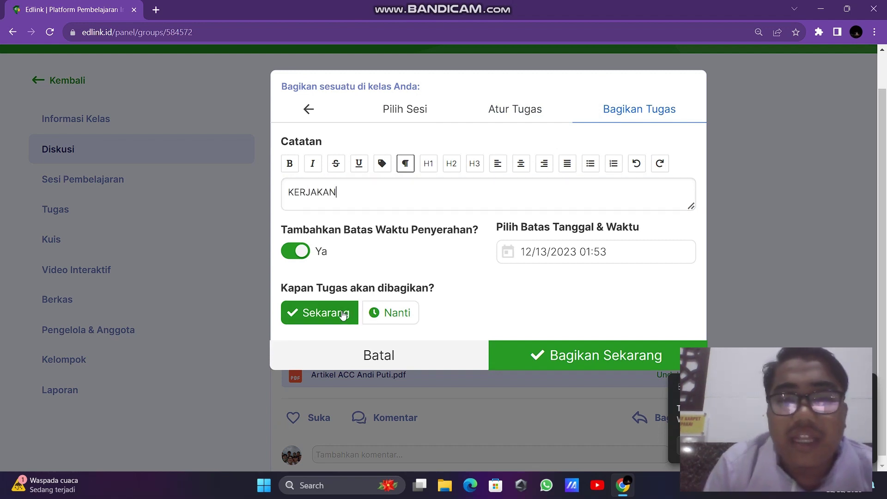
pyautogui.click(589, 357)
pyautogui.scroll(-10, 458, 357)
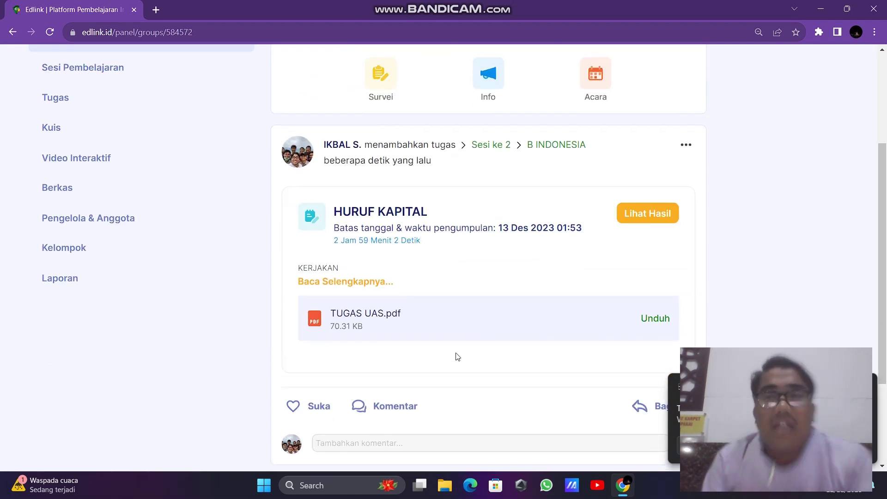
# View the session choices for a new Video Interaktif post, and leave the form without saving.
pyautogui.scroll(6, 502, 298)
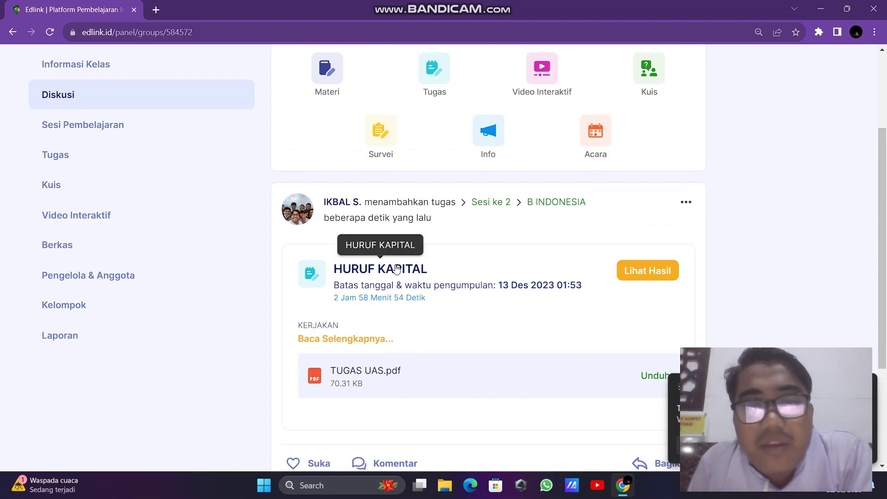
pyautogui.scroll(3, 396, 266)
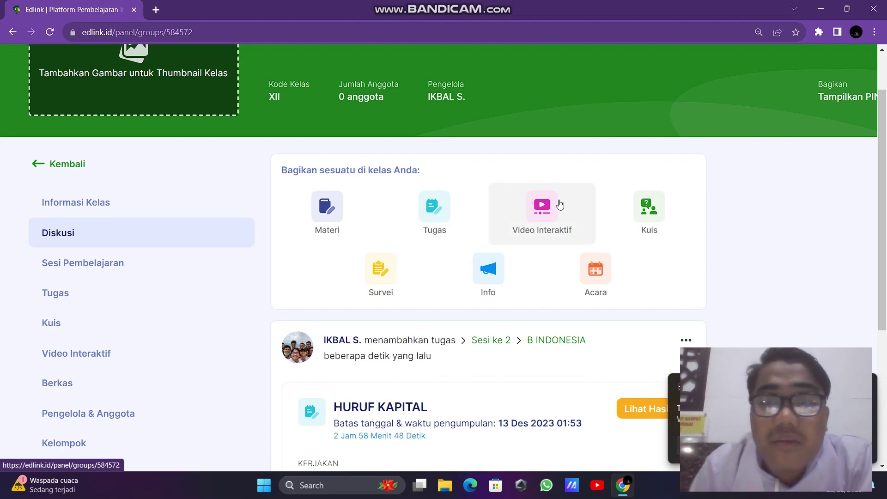
pyautogui.click(558, 200)
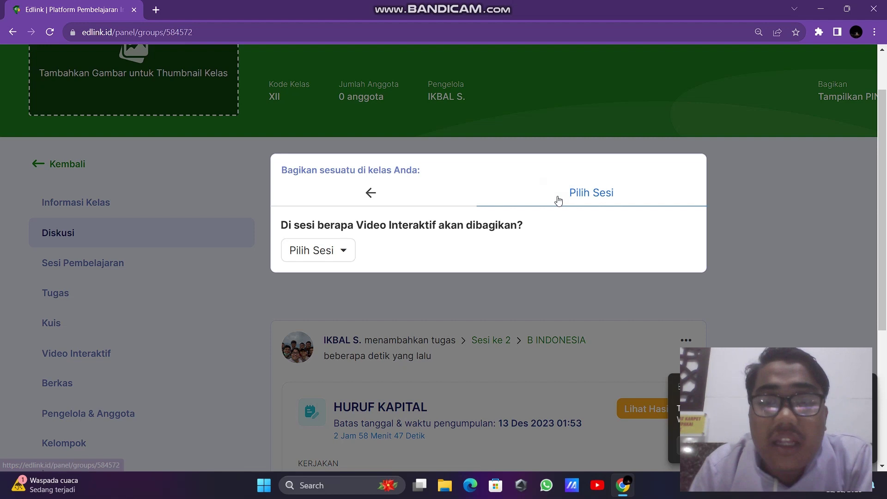
pyautogui.click(352, 253)
pyautogui.click(523, 336)
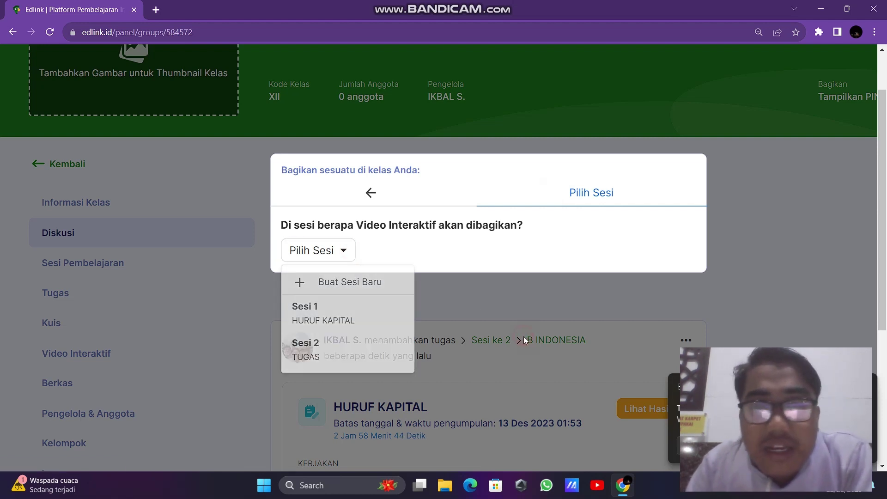
pyautogui.click(374, 193)
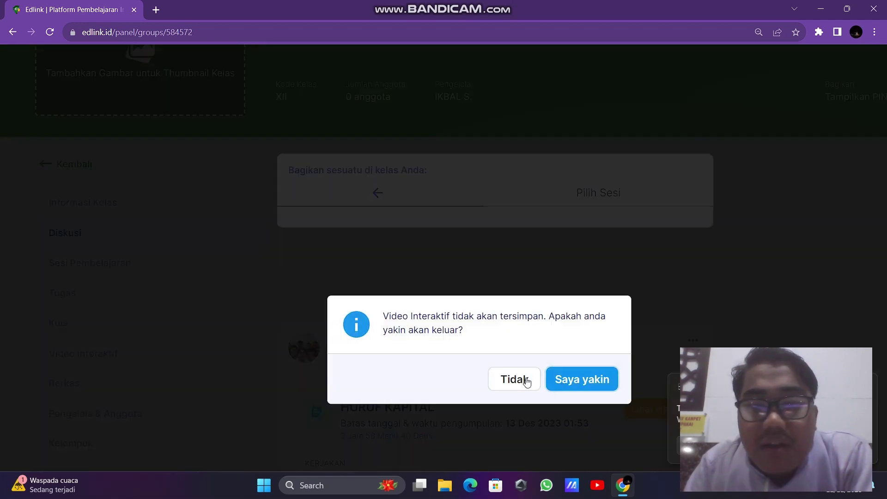
pyautogui.click(582, 378)
pyautogui.scroll(-2, 406, 268)
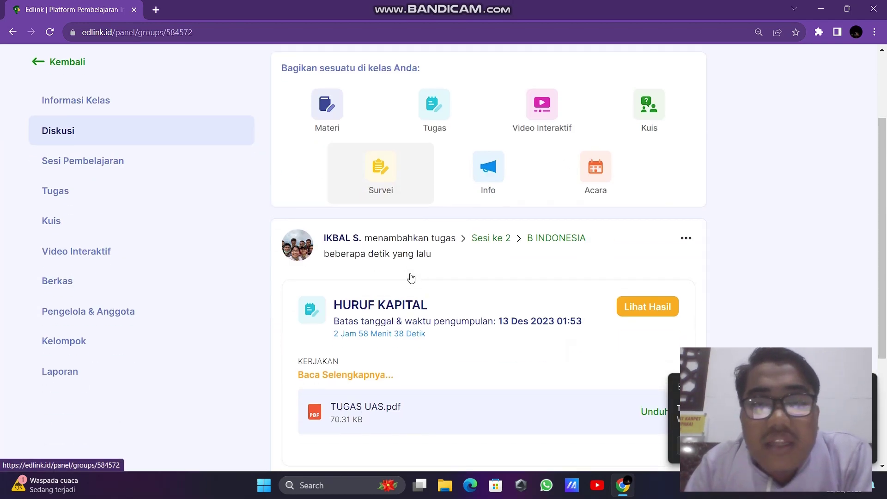
pyautogui.scroll(3, 412, 278)
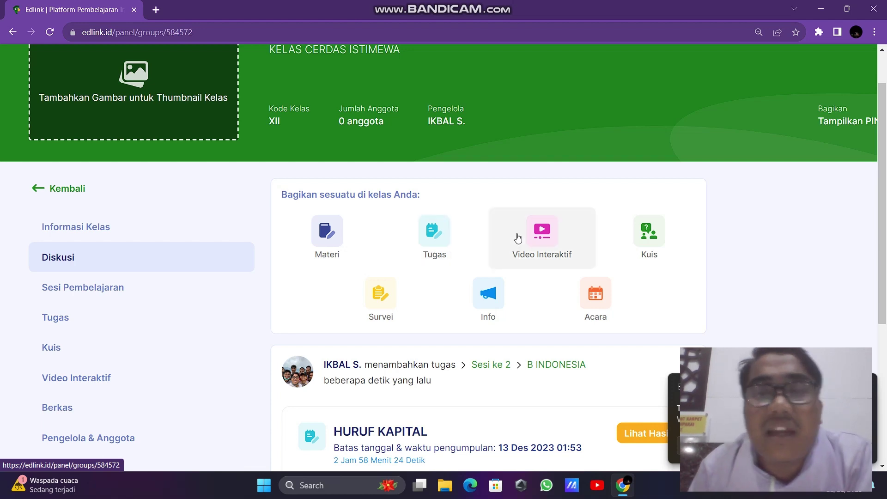
pyautogui.scroll(-1, 517, 238)
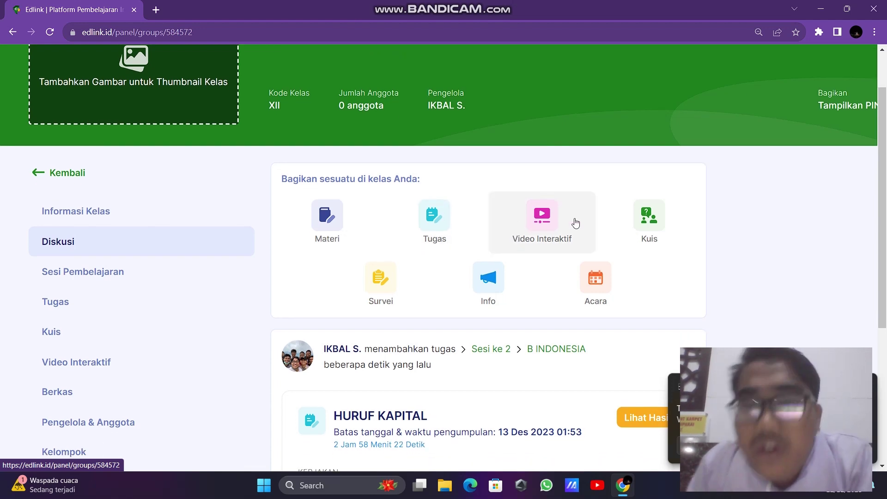
pyautogui.click(557, 230)
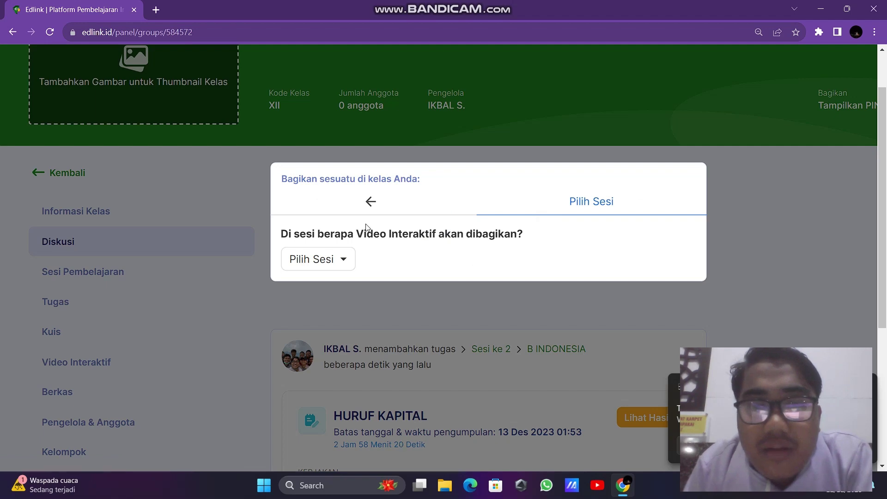
pyautogui.click(370, 201)
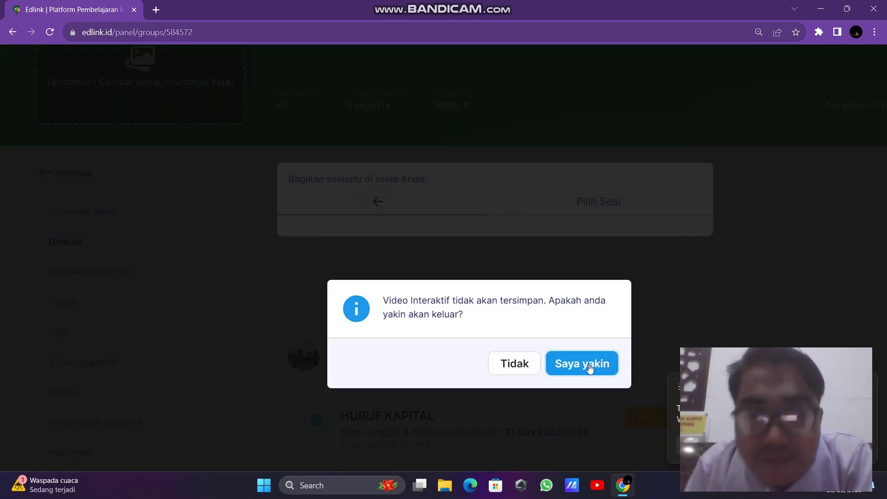
pyautogui.click(582, 364)
pyautogui.scroll(-10, 591, 368)
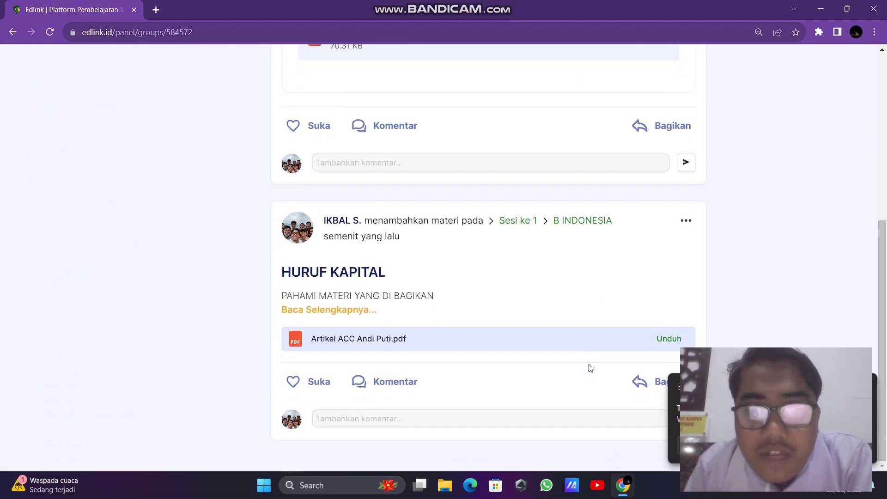
# Create a Video Interaktif post in a new session with the topic HURUF KAPITAL.
pyautogui.scroll(10, 590, 368)
pyautogui.scroll(-3, 589, 368)
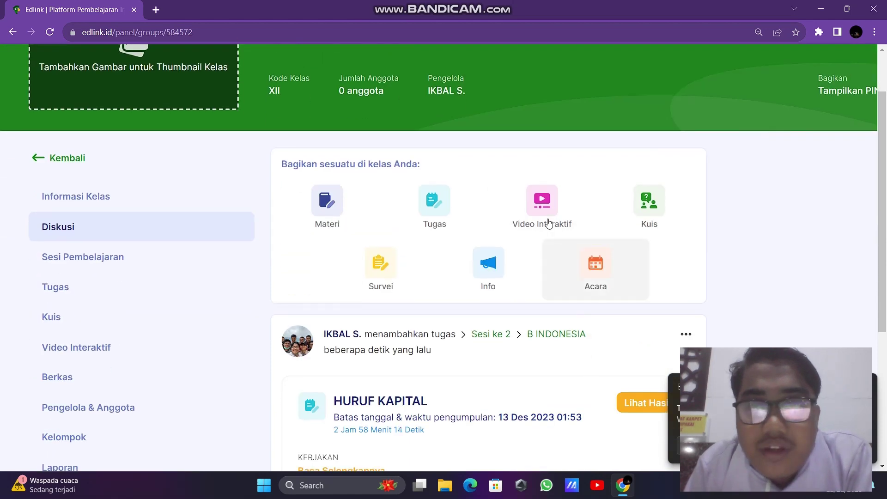
pyautogui.click(546, 220)
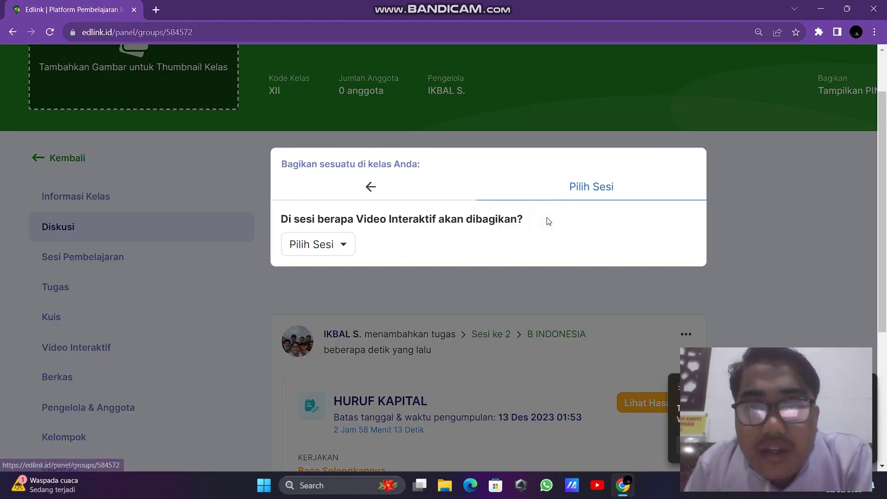
pyautogui.click(318, 245)
pyautogui.click(372, 272)
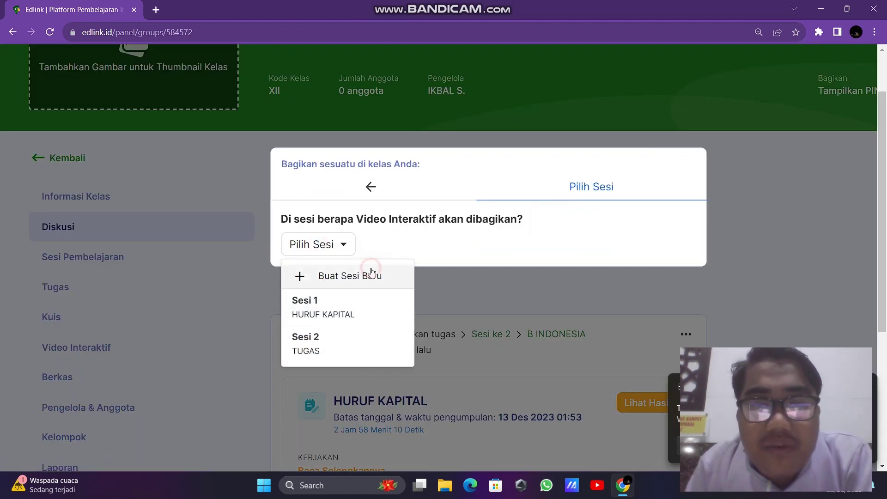
pyautogui.click(417, 296)
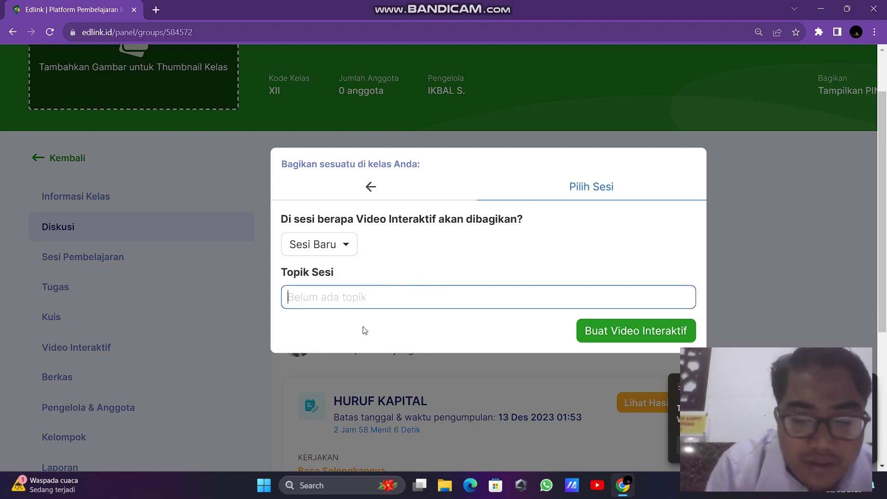
pyautogui.write('HURUF KAPITAL')
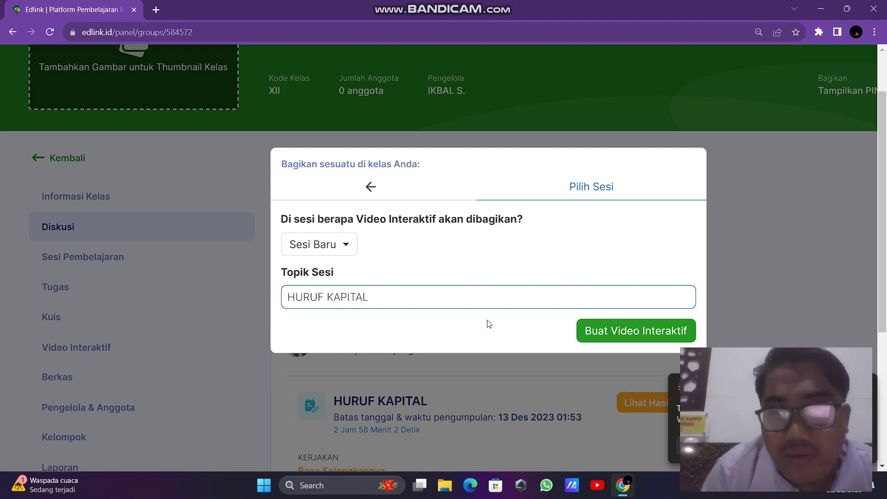
pyautogui.click(650, 338)
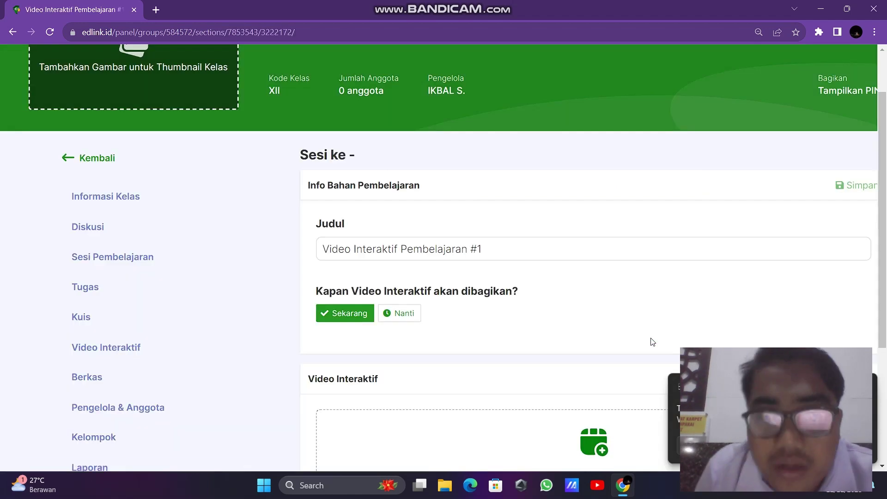
# Attach 2 Ayat Terakhir Surat Al-Baqarah.mp4 from the media library's Google Drive storage as the interactive video.
pyautogui.scroll(-6, 501, 319)
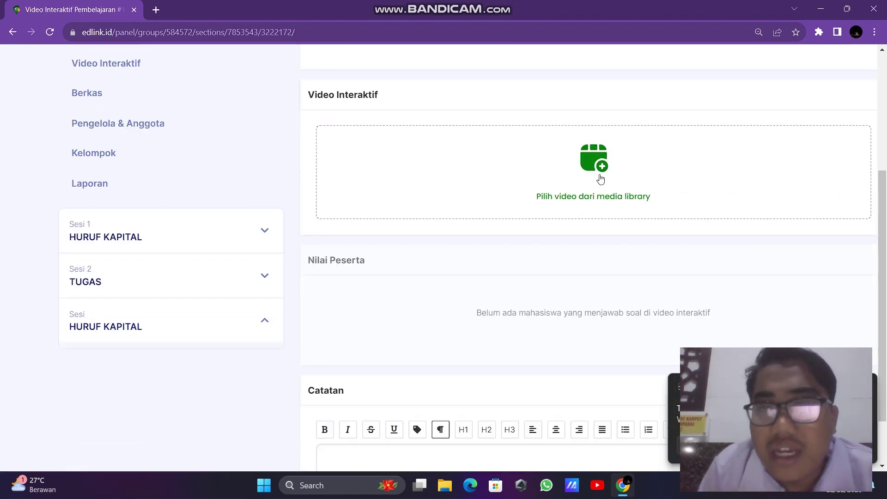
pyautogui.click(600, 171)
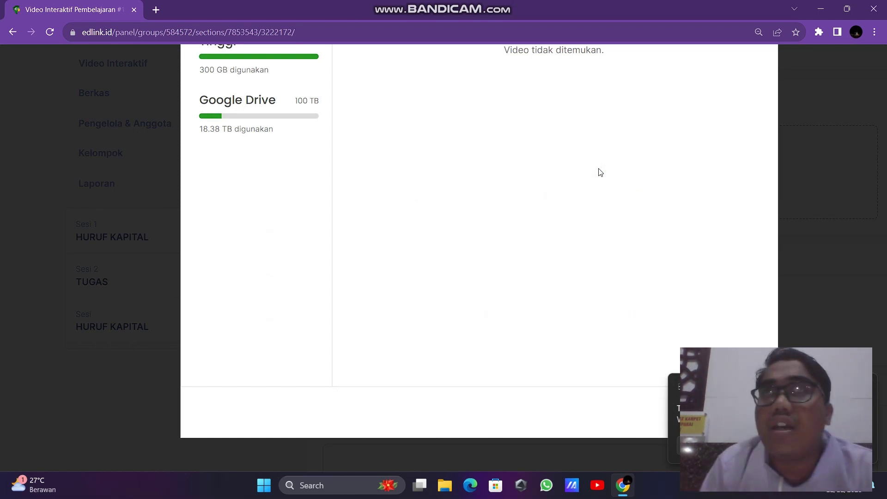
pyautogui.scroll(4, 596, 171)
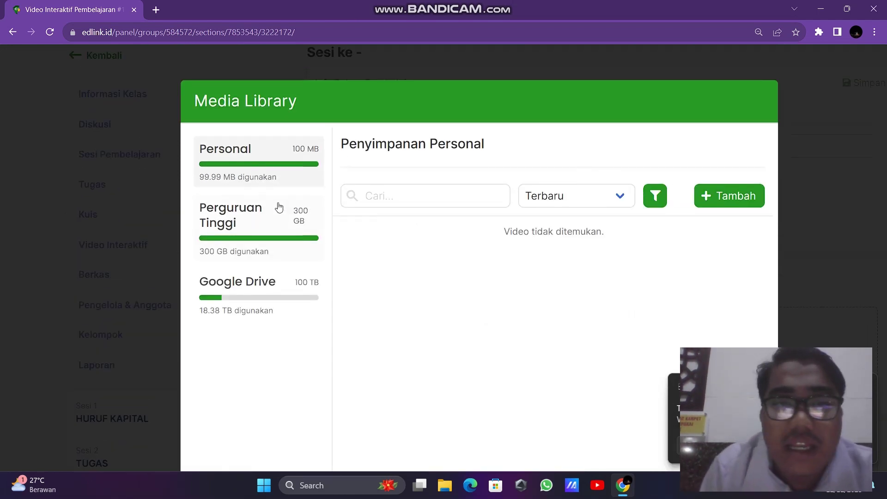
pyautogui.click(272, 222)
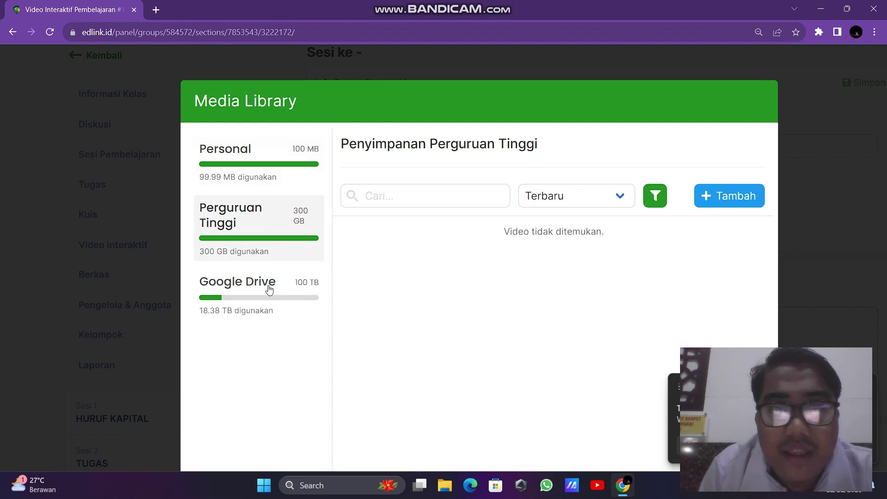
pyautogui.click(266, 173)
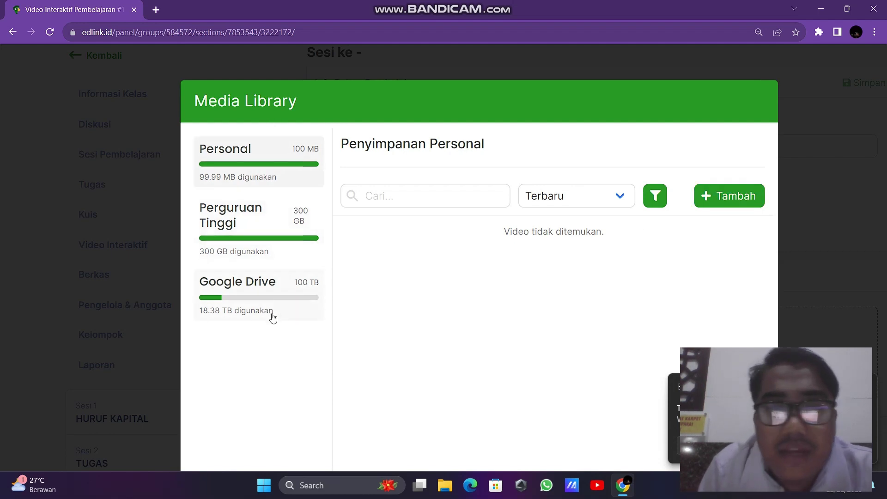
pyautogui.click(273, 314)
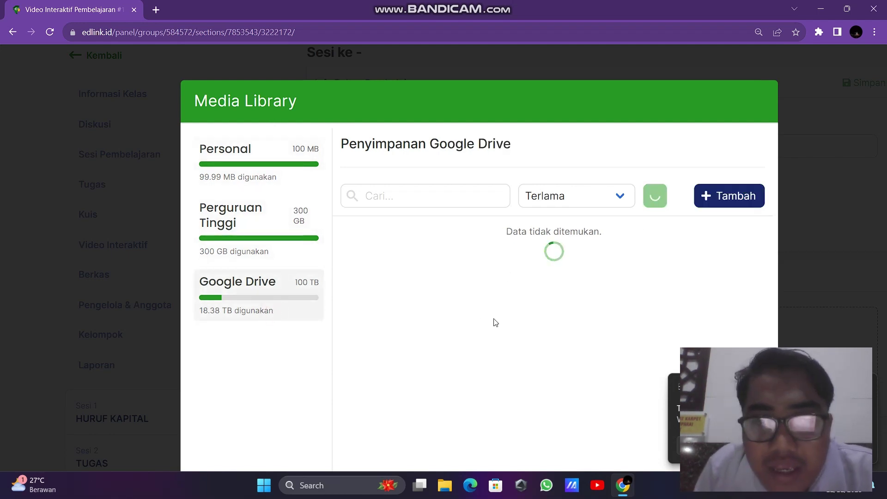
pyautogui.scroll(-8, 494, 322)
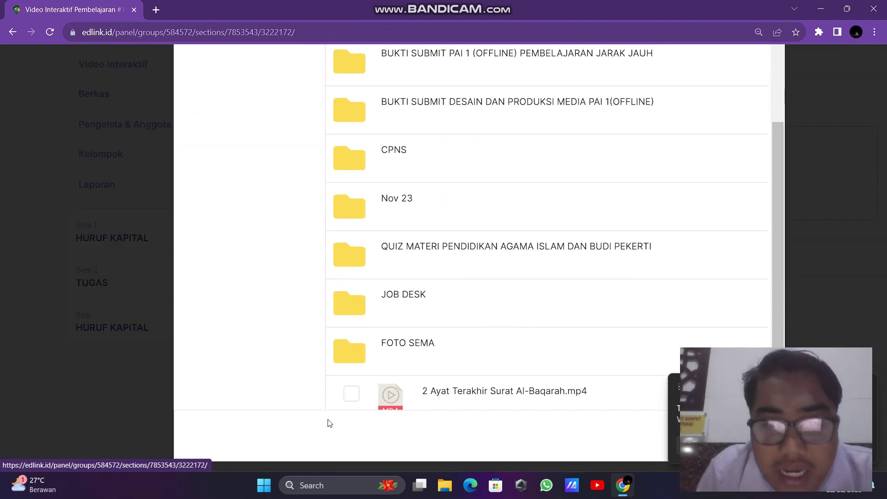
pyautogui.click(351, 395)
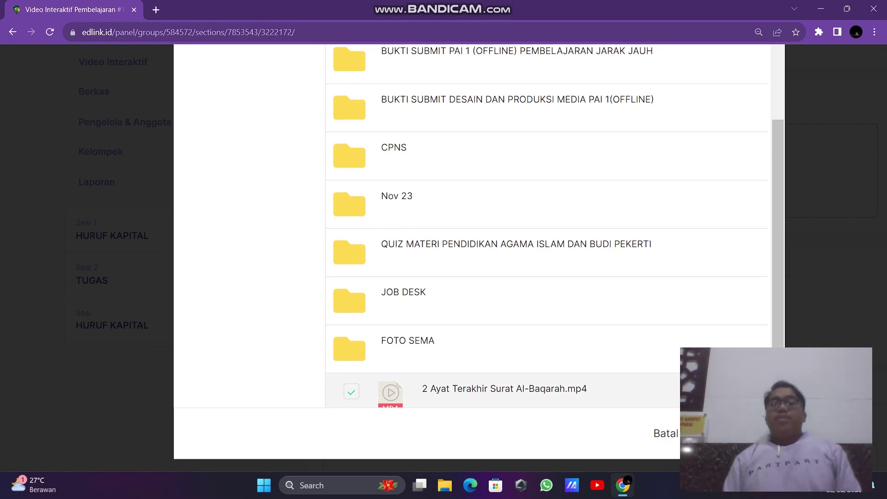
pyautogui.click(734, 433)
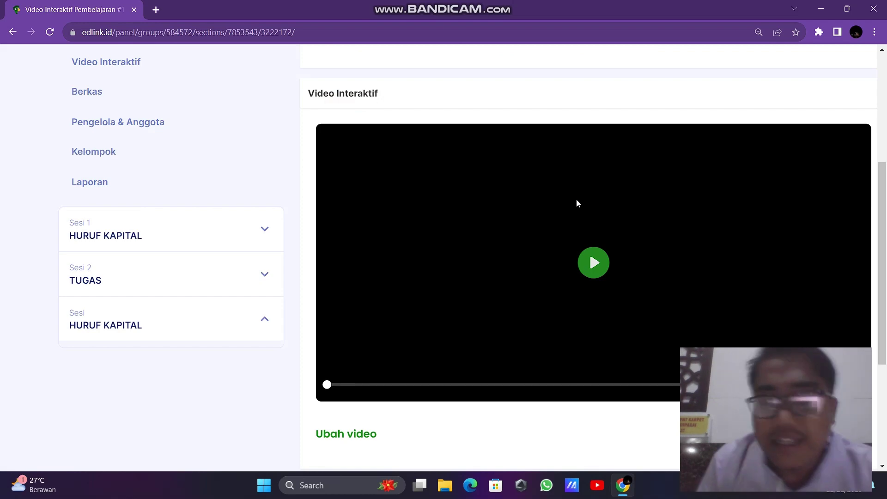
# Open the interactive video's question editor, reload the page, and dismiss the Berita Kampus notice.
pyautogui.scroll(-6, 577, 203)
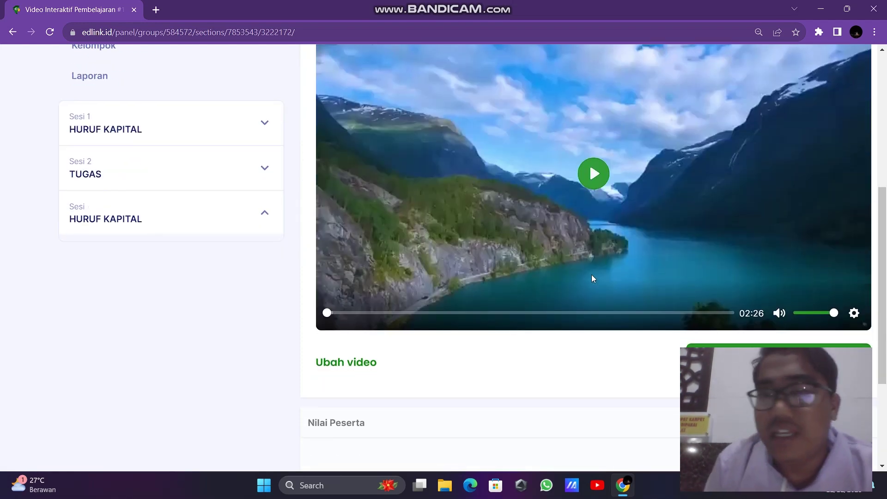
pyautogui.scroll(-7, 591, 276)
pyautogui.scroll(7, 591, 274)
pyautogui.scroll(5, 592, 274)
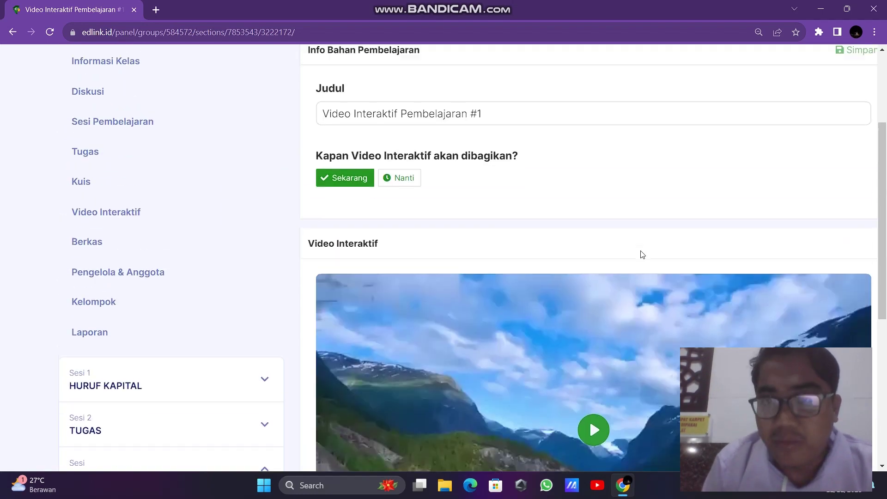
pyautogui.scroll(-7, 641, 254)
pyautogui.scroll(3, 660, 184)
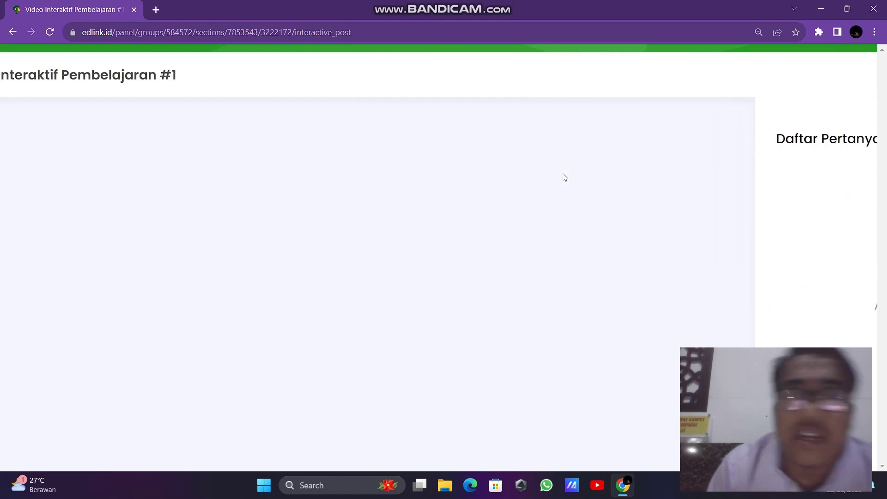
pyautogui.click(448, 33)
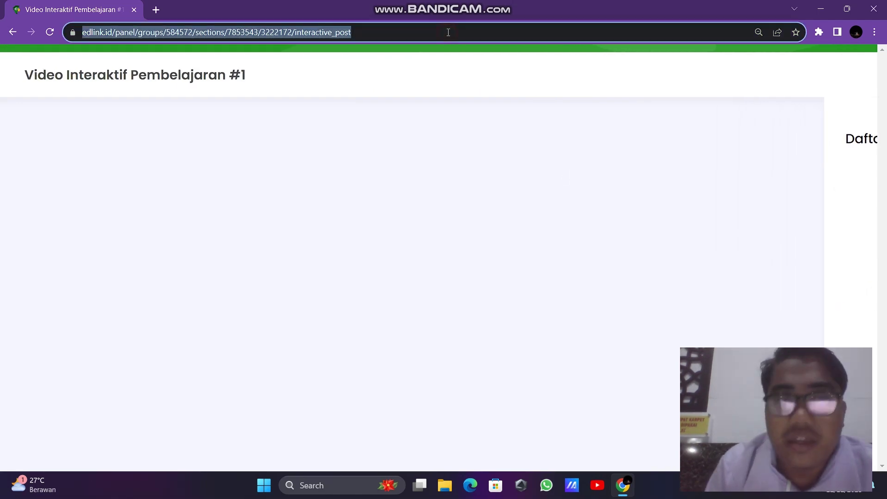
pyautogui.press('Return')
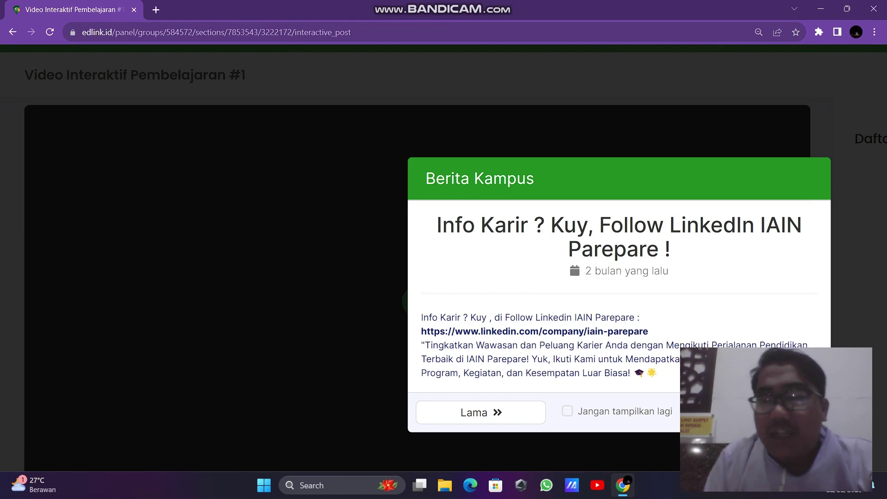
pyautogui.press('Escape')
# Play the video in the question editor and try to add a question at 00:00:05.
pyautogui.scroll(-3, 632, 356)
pyautogui.hscroll(5, 632, 356)
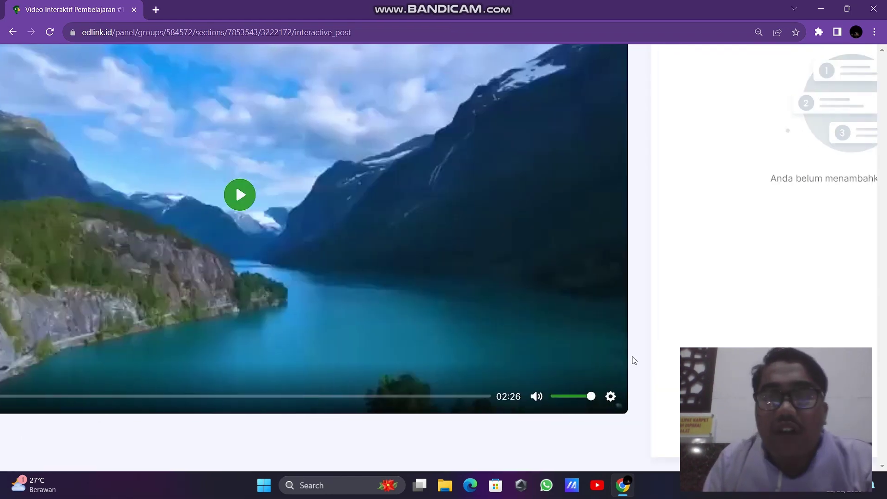
pyautogui.hscroll(2, 644, 307)
pyautogui.scroll(2, 645, 295)
pyautogui.scroll(-2, 646, 295)
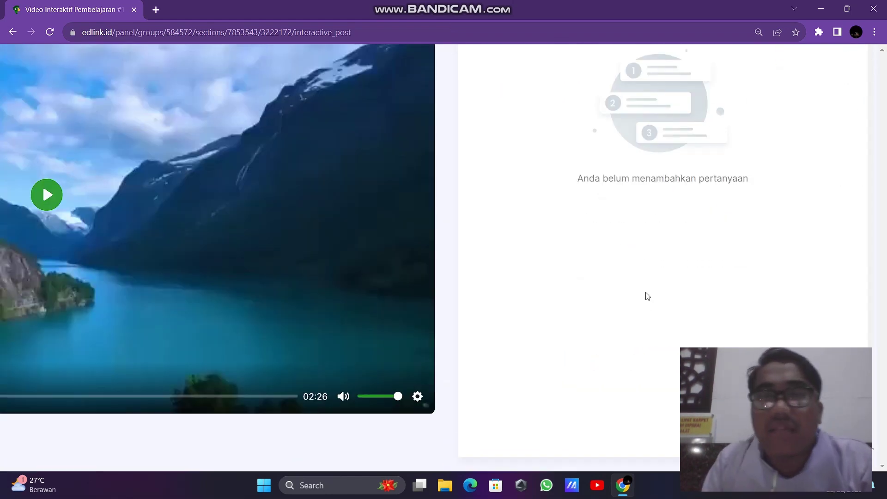
pyautogui.hscroll(-4, 647, 296)
pyautogui.hscroll(-3, 646, 297)
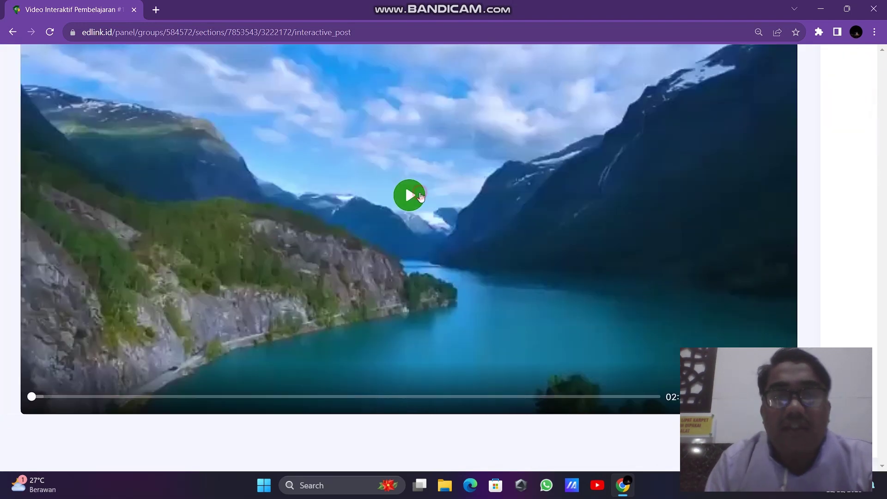
pyautogui.click(420, 195)
pyautogui.scroll(1, 397, 268)
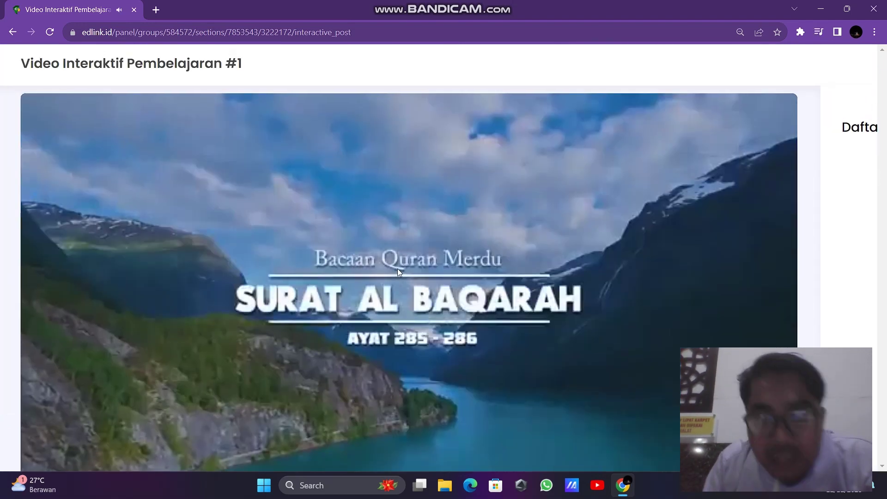
pyautogui.scroll(-1, 398, 268)
pyautogui.hscroll(3, 397, 268)
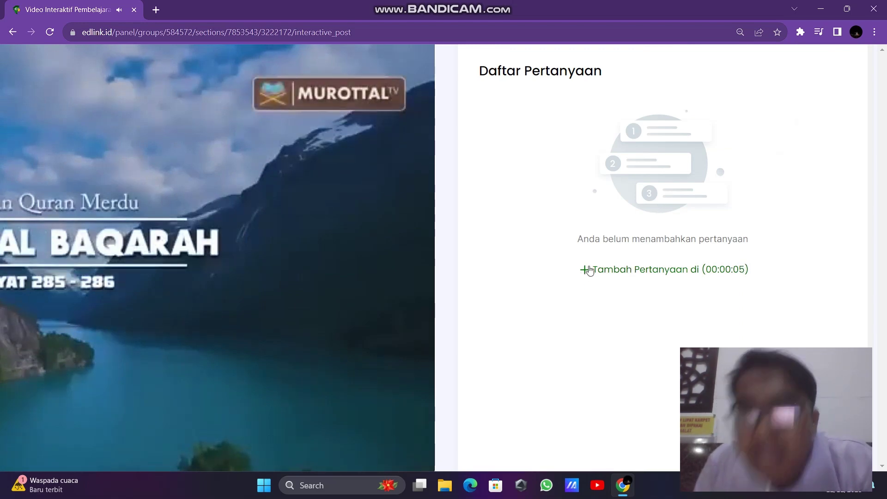
pyautogui.click(590, 270)
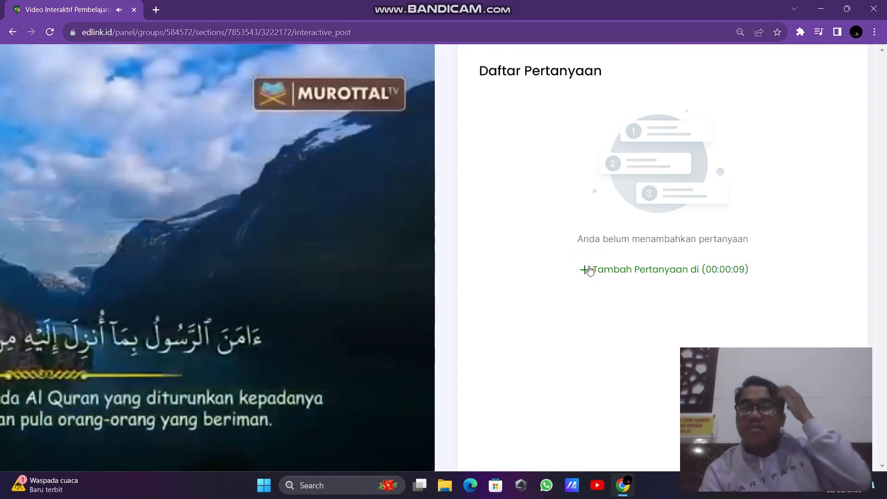
# Pause the video at the 14-second mark.
pyautogui.moveTo(250, 308)
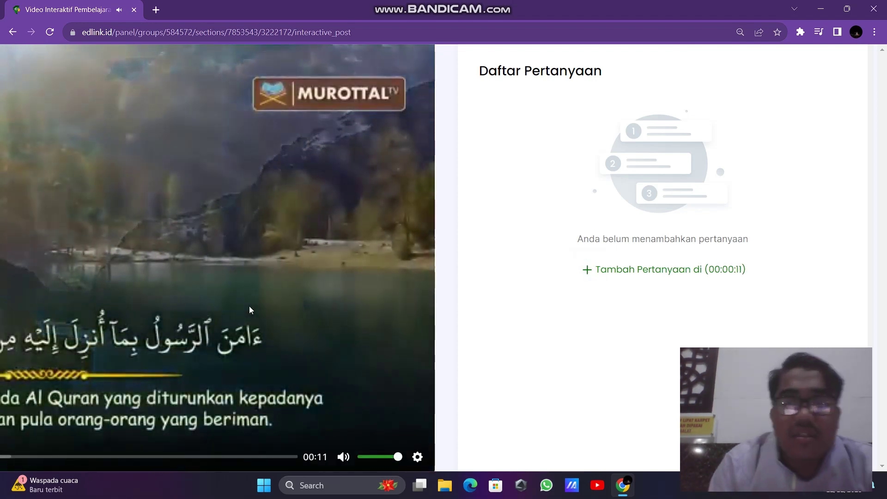
pyautogui.scroll(-1, 250, 310)
pyautogui.hscroll(-5, 250, 310)
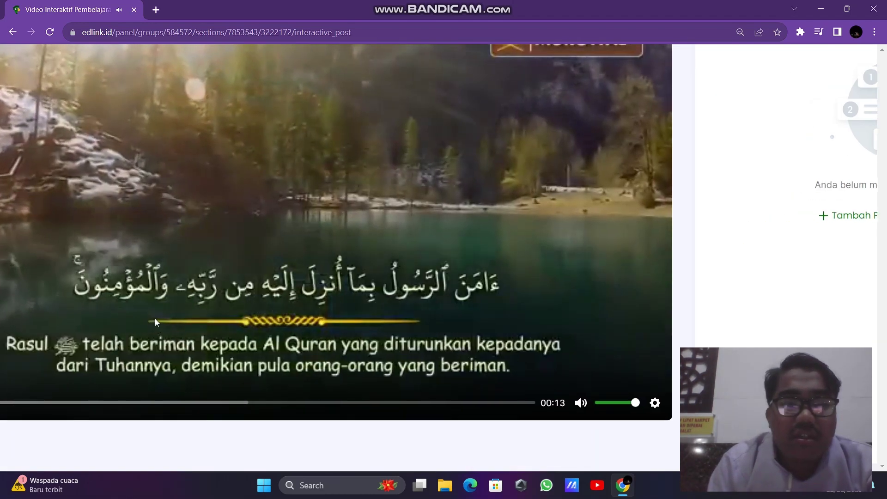
pyautogui.click(155, 318)
# Start a new question at 00:00:14 of the video and look over its answer preview.
pyautogui.hscroll(3, 621, 238)
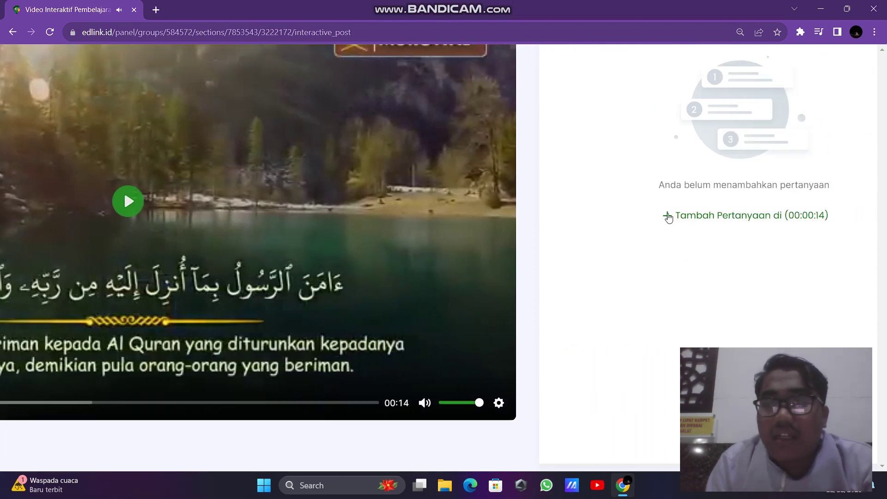
pyautogui.click(668, 216)
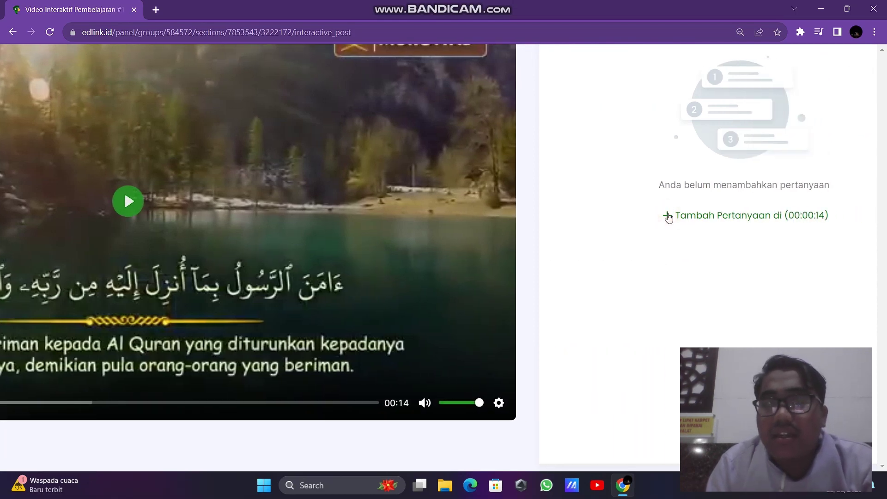
pyautogui.scroll(2, 669, 217)
pyautogui.hscroll(-4, 671, 217)
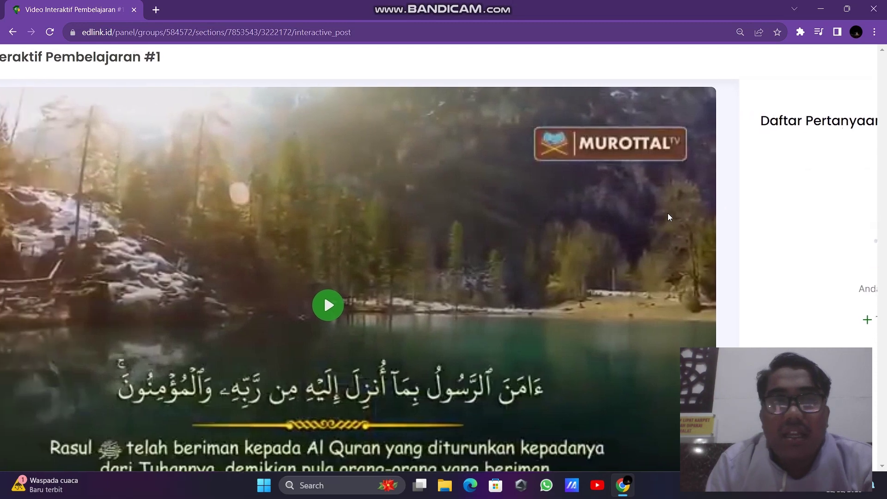
pyautogui.hscroll(6, 671, 217)
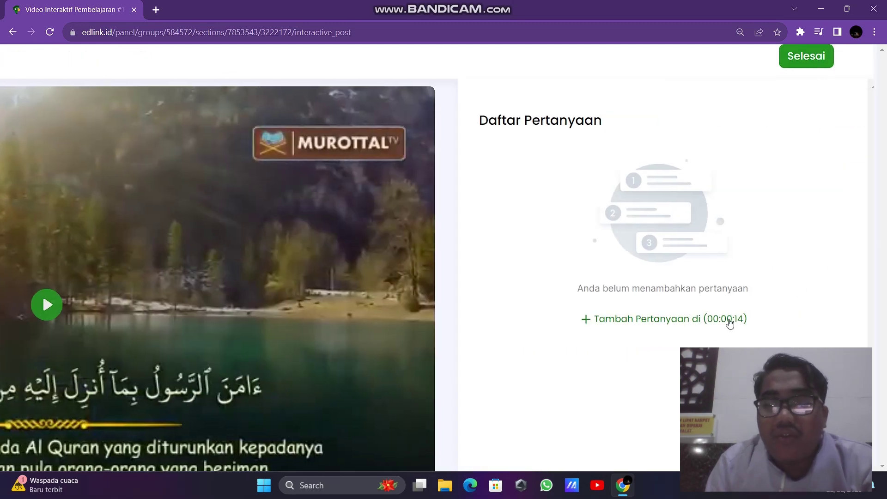
pyautogui.click(730, 321)
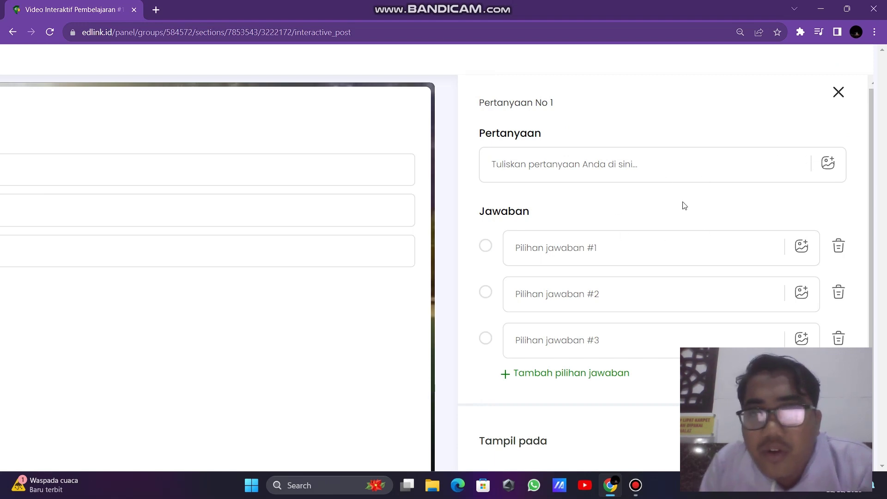
pyautogui.hscroll(-8, 448, 219)
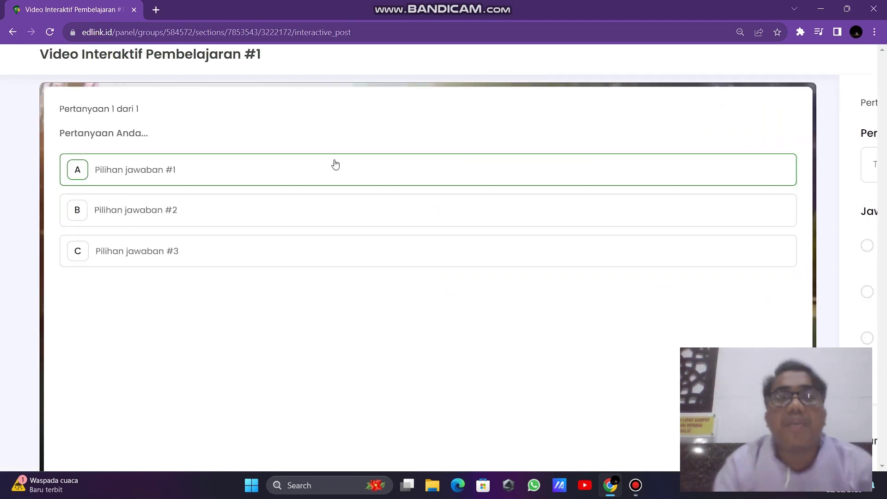
pyautogui.hscroll(6, 338, 161)
pyautogui.hscroll(2, 342, 159)
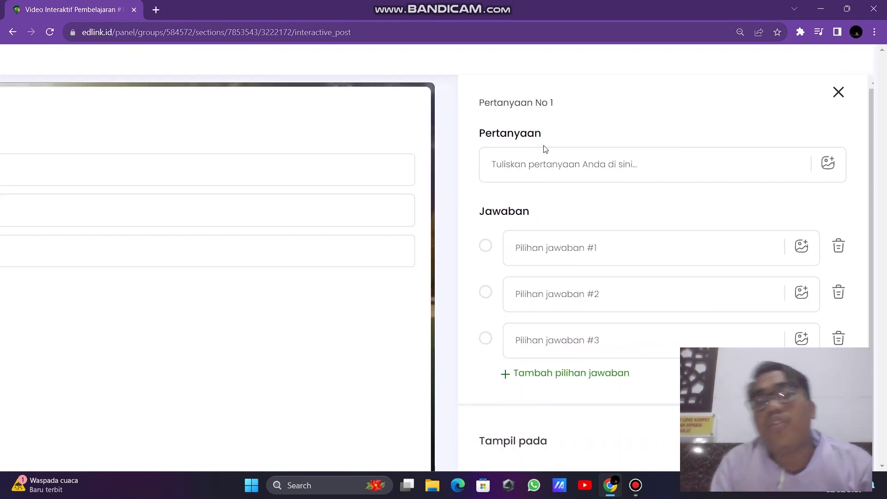
# Enter the first question's text as "BERAPA HURUF KAPITAL YANG ADA PADA VIDIO?".
pyautogui.click(544, 165)
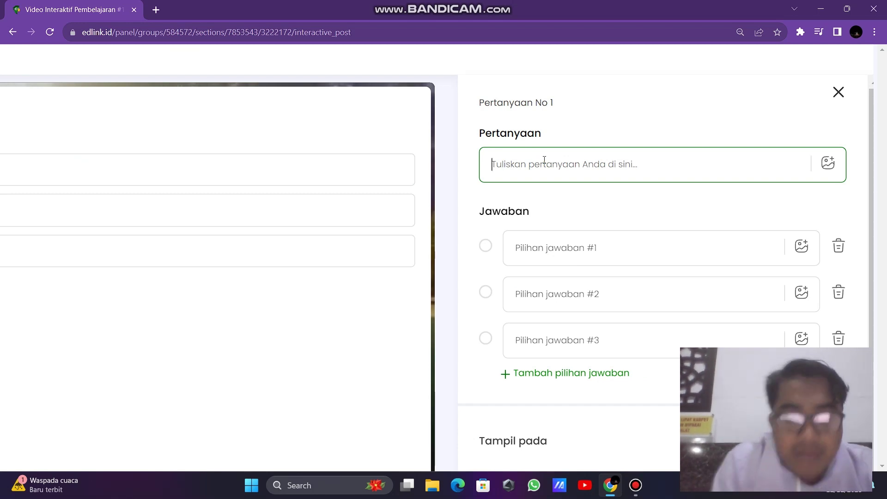
pyautogui.write('BERAPA HURU')
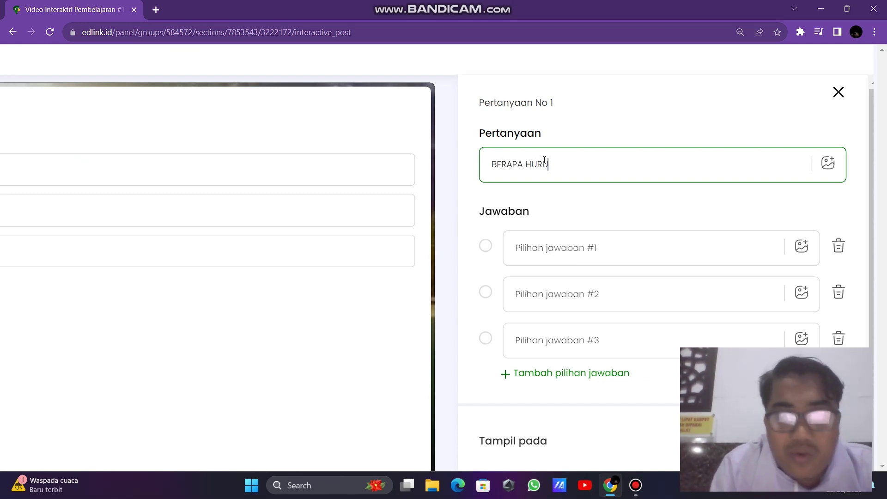
pyautogui.write('F KAPITAL YANG ADA PADA VIDIO?')
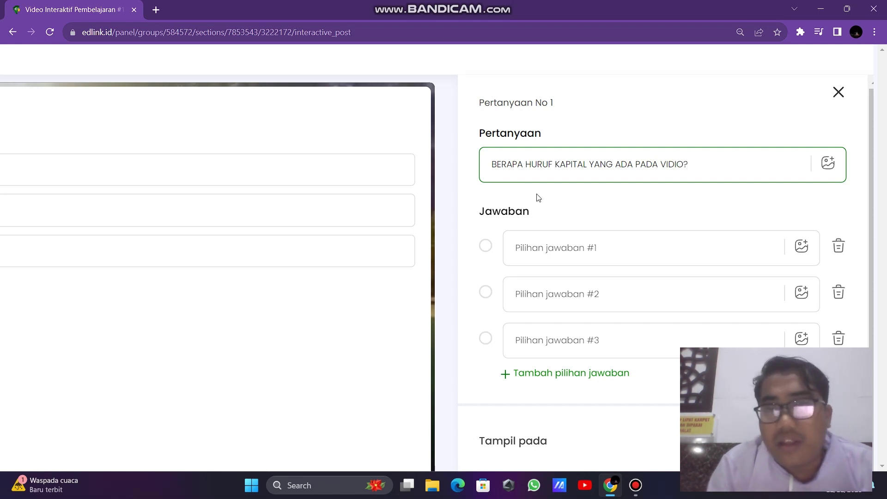
# Fill in the answer options 1, 2 and 3, and add a fourth option with the text 4.
pyautogui.click(549, 248)
pyautogui.write('1')
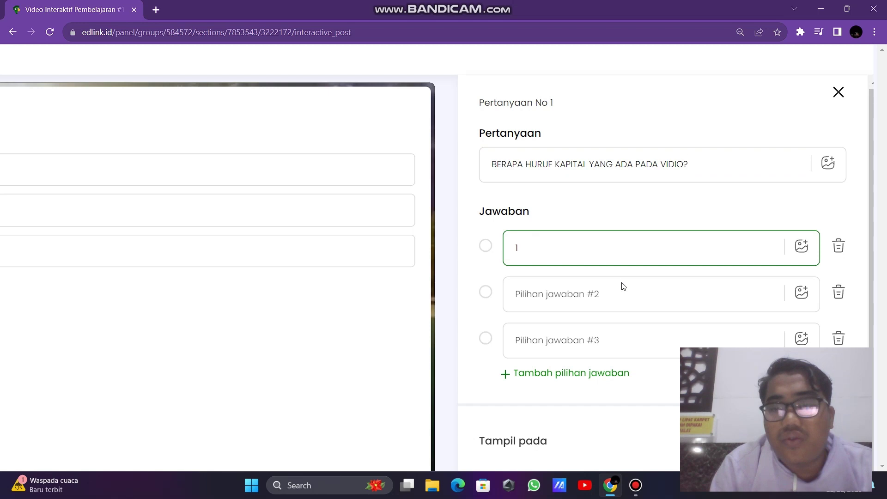
pyautogui.click(640, 300)
pyautogui.write('2')
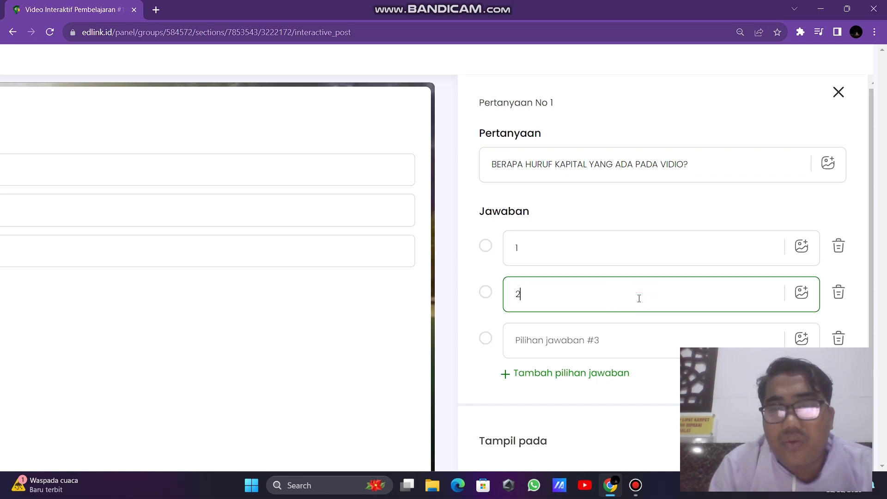
pyautogui.click(596, 342)
pyautogui.write('3')
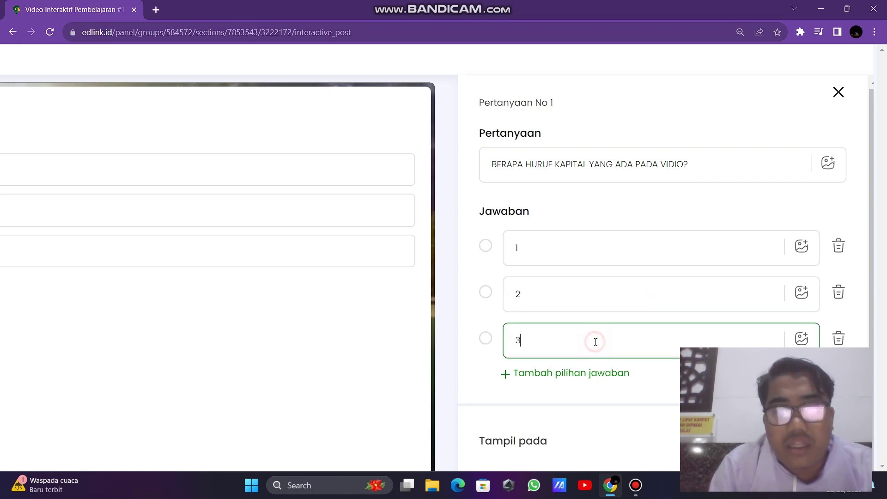
pyautogui.click(591, 374)
pyautogui.click(606, 387)
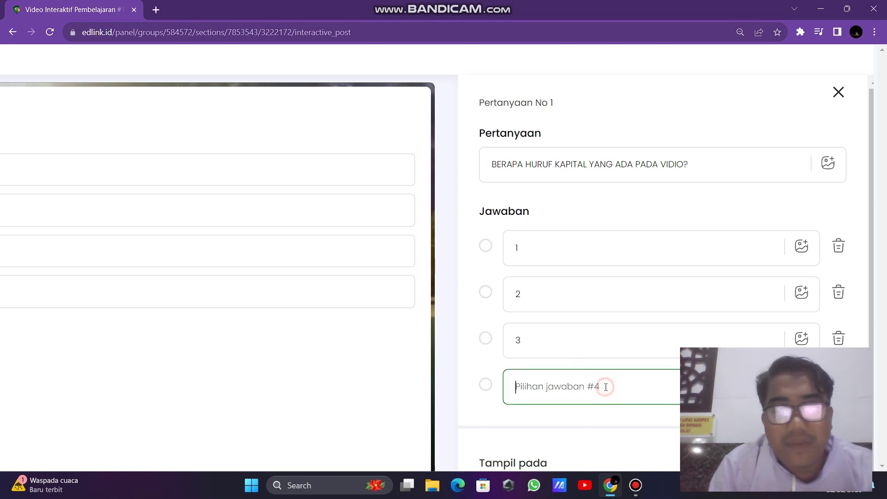
pyautogui.write('4')
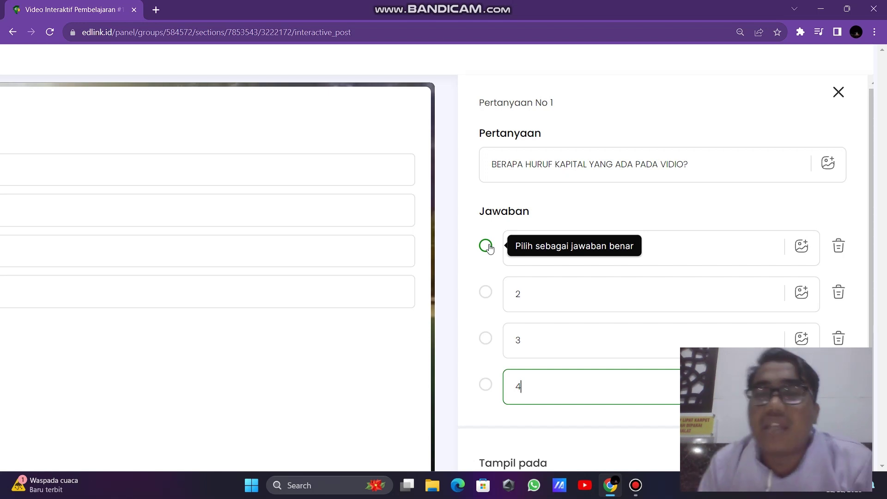
# Mark option 3 as the correct answer and check it in the question preview.
pyautogui.click(485, 337)
pyautogui.hscroll(-4, 282, 287)
pyautogui.hscroll(-4, 282, 287)
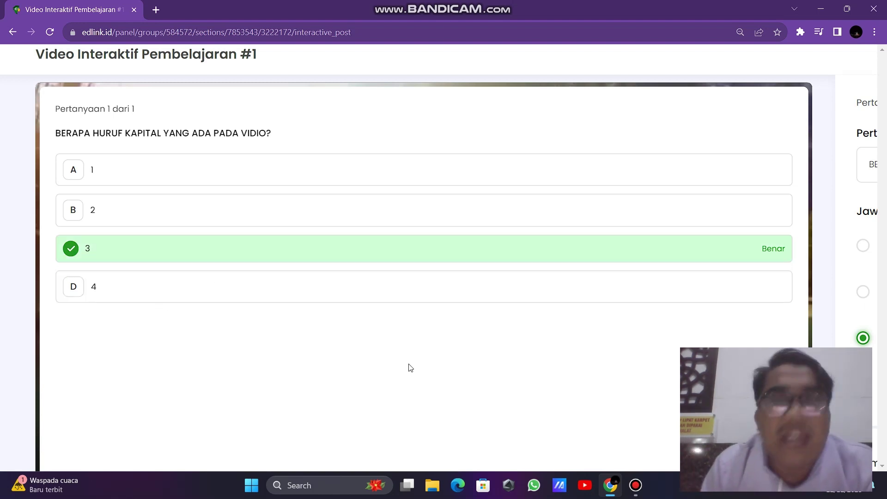
pyautogui.hscroll(2, 410, 368)
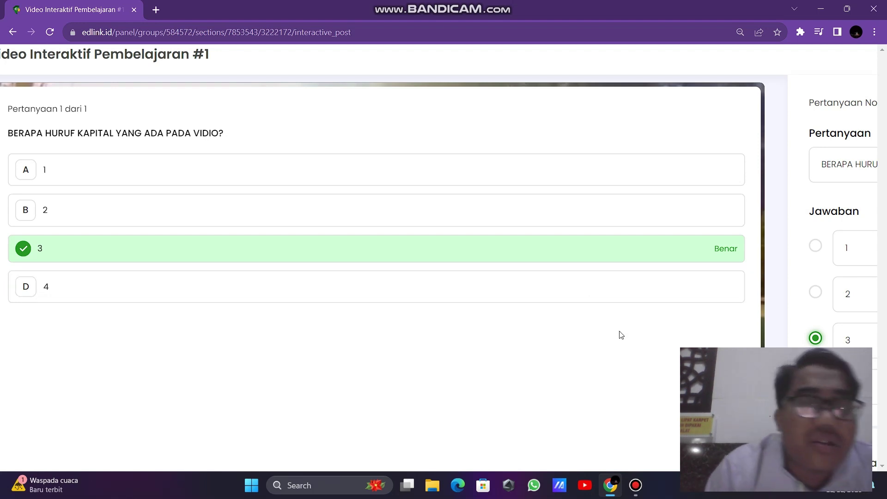
pyautogui.hscroll(6, 622, 335)
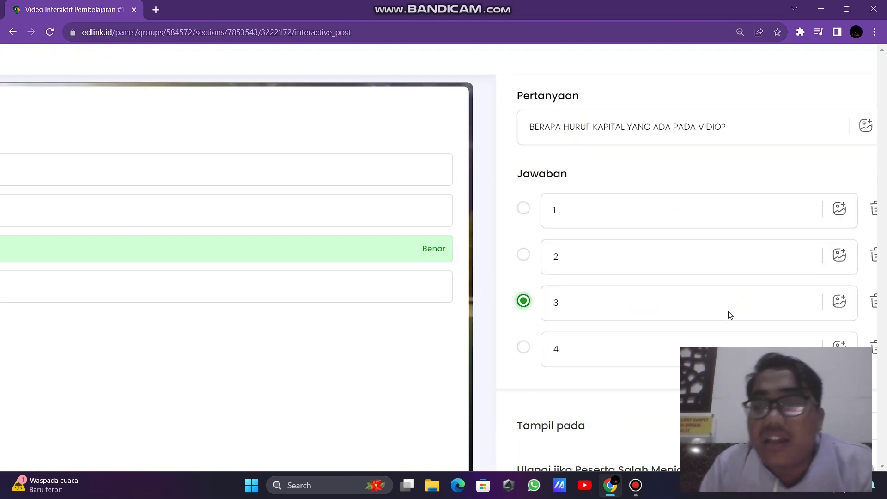
# Save the question with its display time set to 00:00:30 and replay the video from 00:27 to check it.
pyautogui.scroll(-3, 730, 316)
pyautogui.hscroll(1, 731, 315)
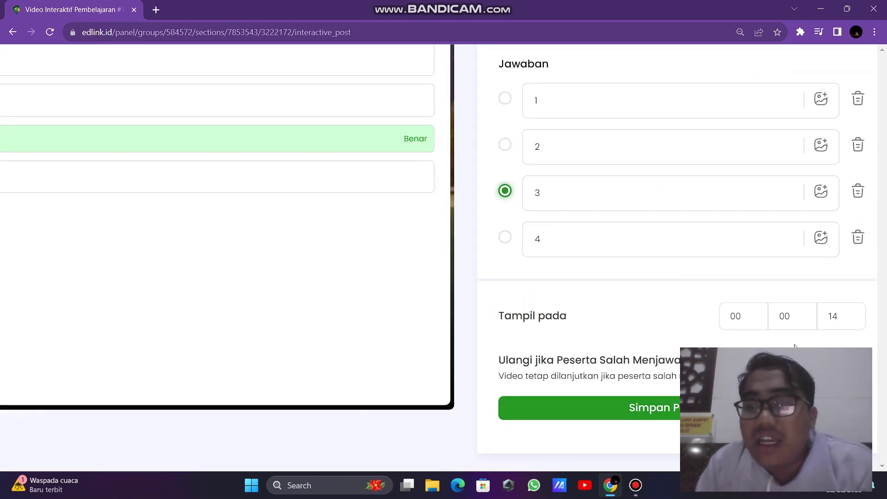
pyautogui.click(842, 323)
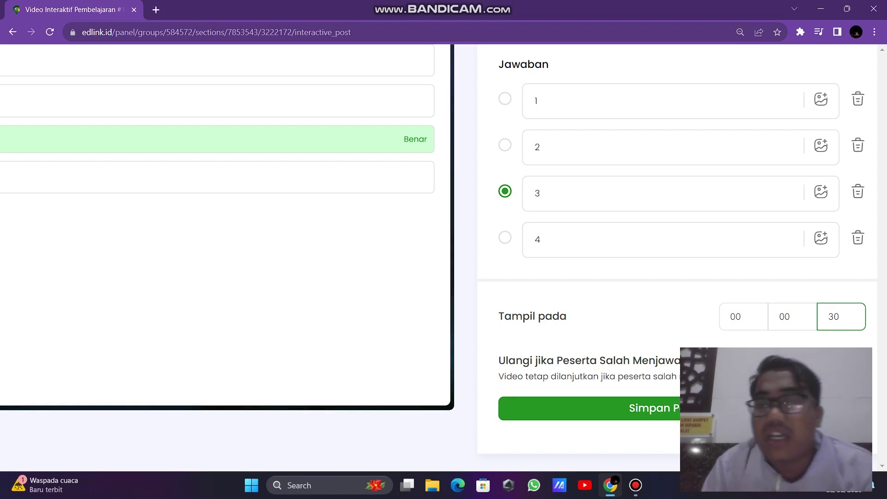
pyautogui.write('30')
pyautogui.press('Tab')
pyautogui.press('Return')
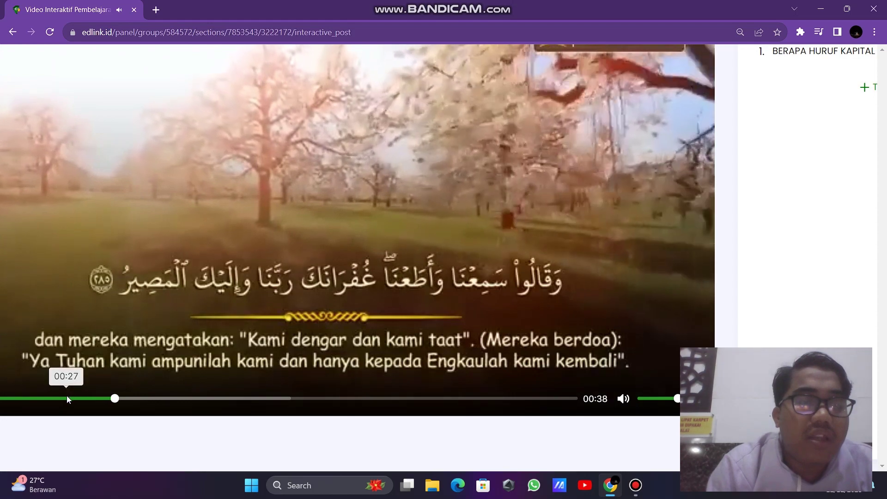
pyautogui.click(66, 397)
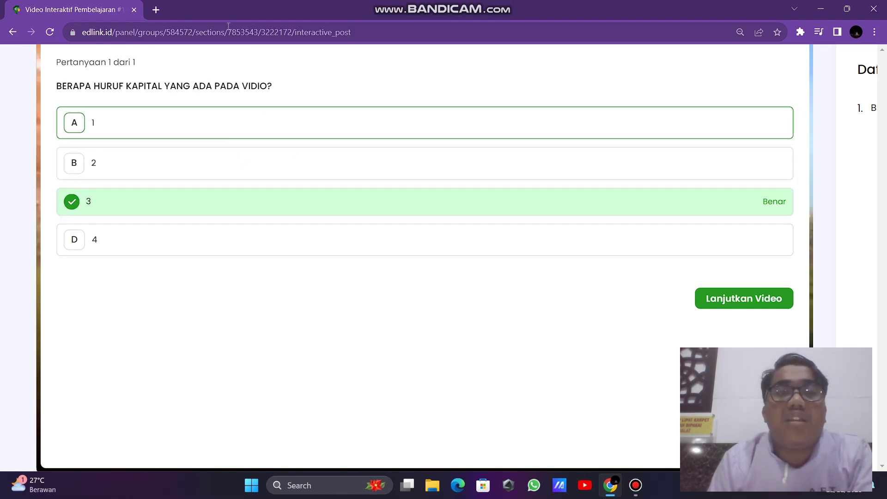
# Leave the question editor and save the interactive video.
pyautogui.scroll(3, 579, 212)
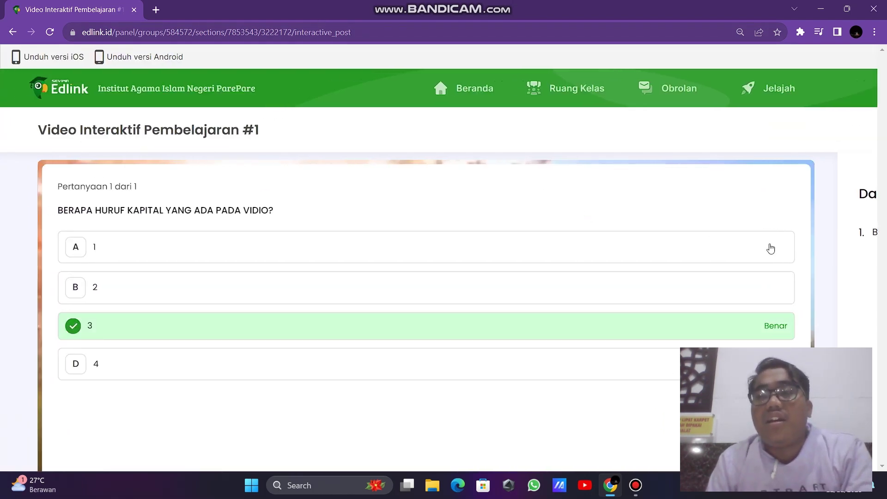
pyautogui.hscroll(8, 777, 245)
pyautogui.click(826, 139)
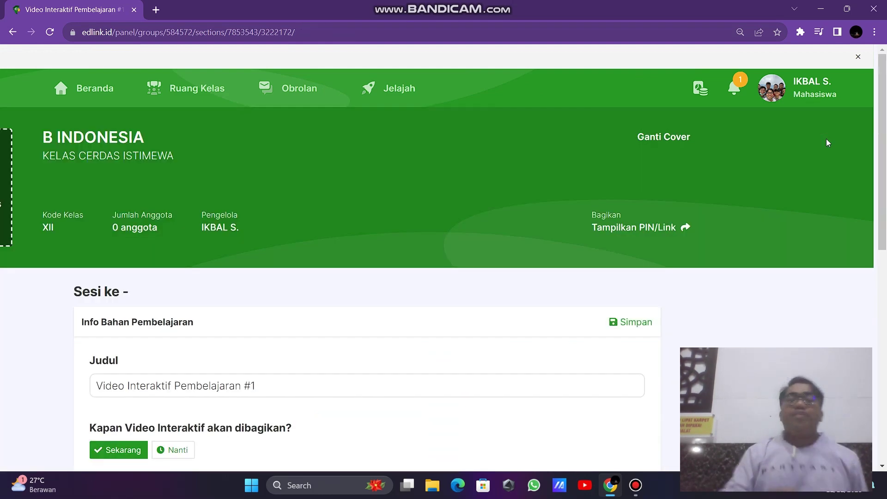
pyautogui.click(634, 325)
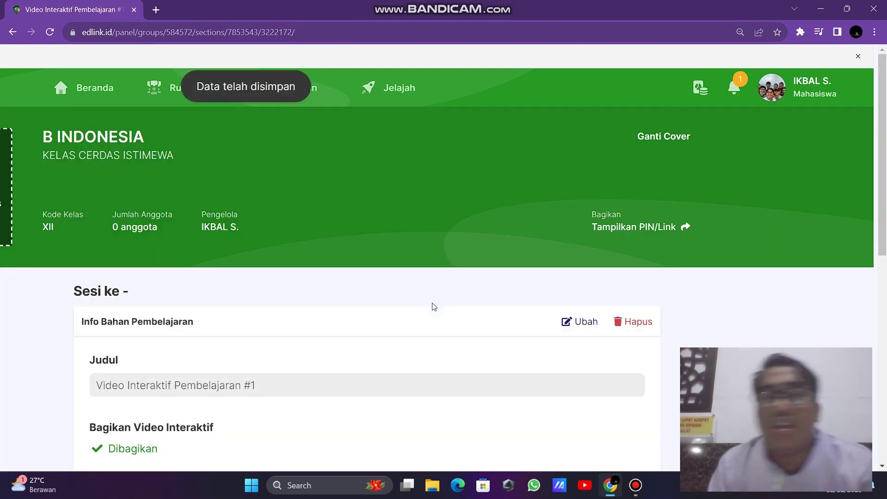
# Go back from the interactive video and view the class information of B INDONESIA.
pyautogui.scroll(-6, 432, 305)
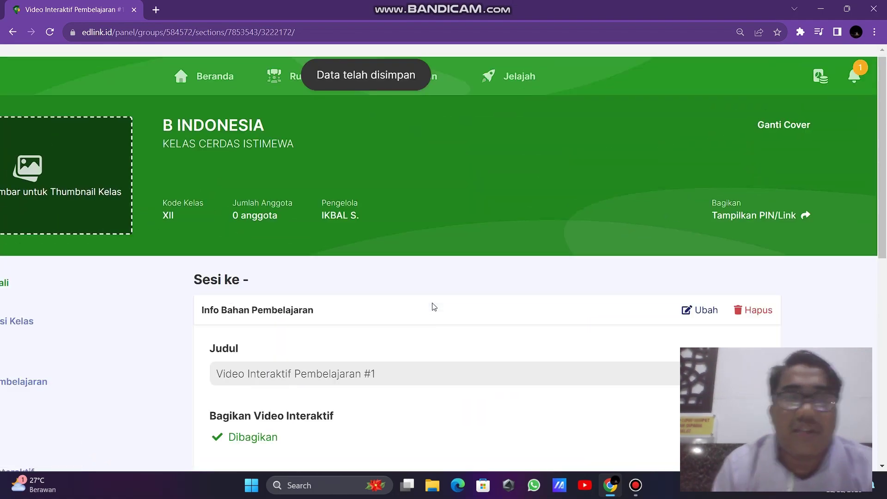
pyautogui.scroll(-9, 432, 304)
pyautogui.scroll(-5, 431, 303)
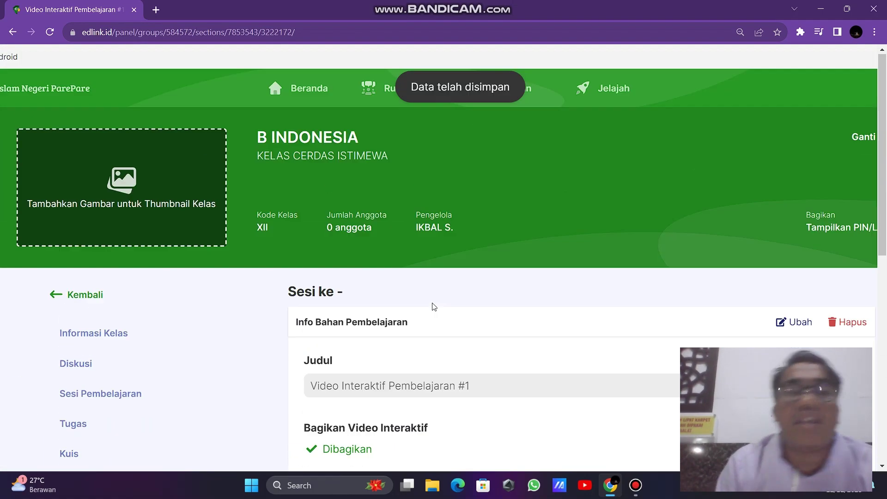
pyautogui.click(67, 295)
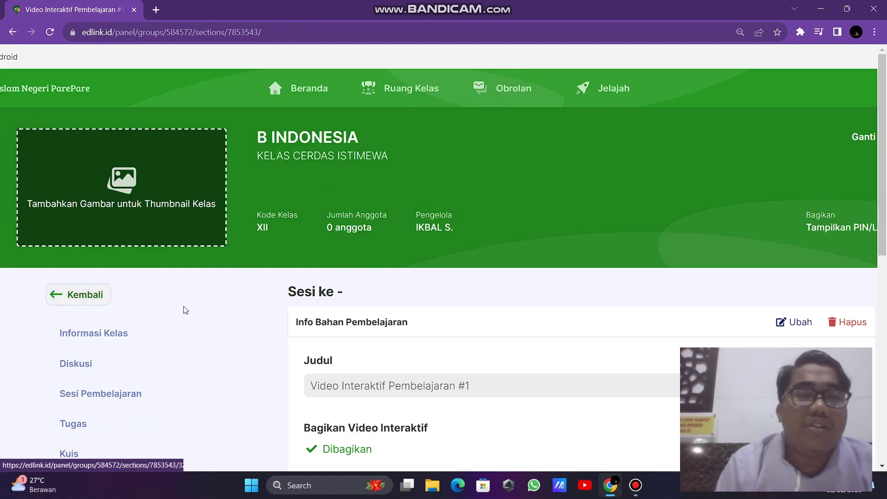
pyautogui.click(73, 334)
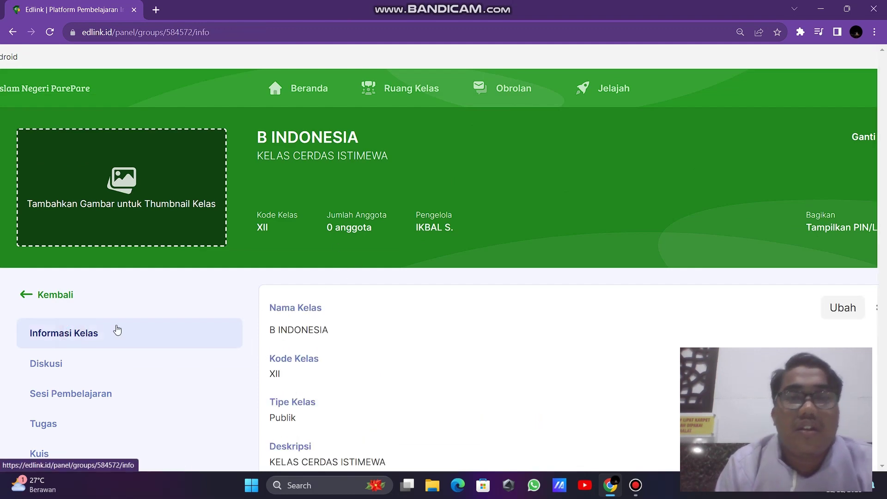
pyautogui.scroll(-4, 357, 324)
pyautogui.scroll(3, 339, 128)
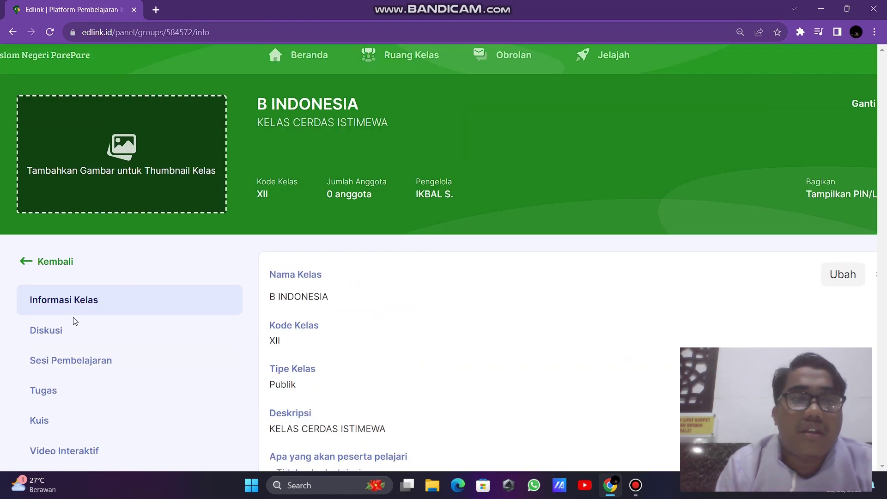
pyautogui.click(78, 303)
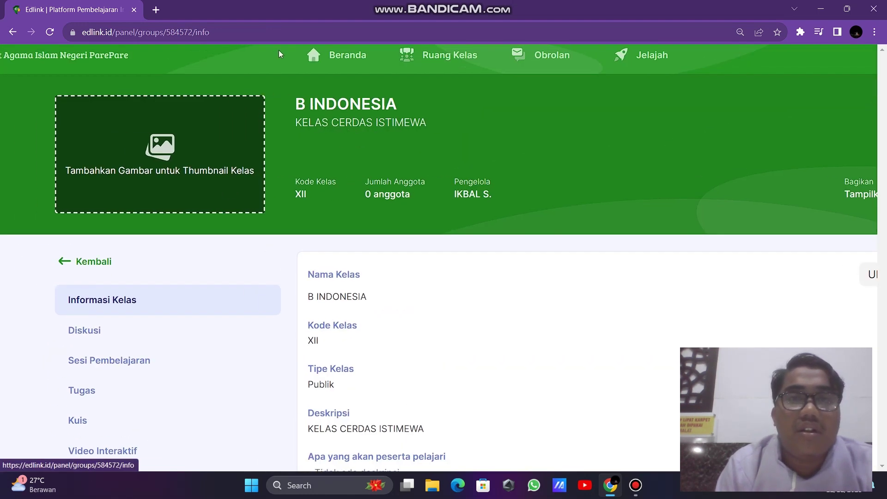
# Open the class B INDONESIA from the general (Umum) class list.
pyautogui.click(443, 52)
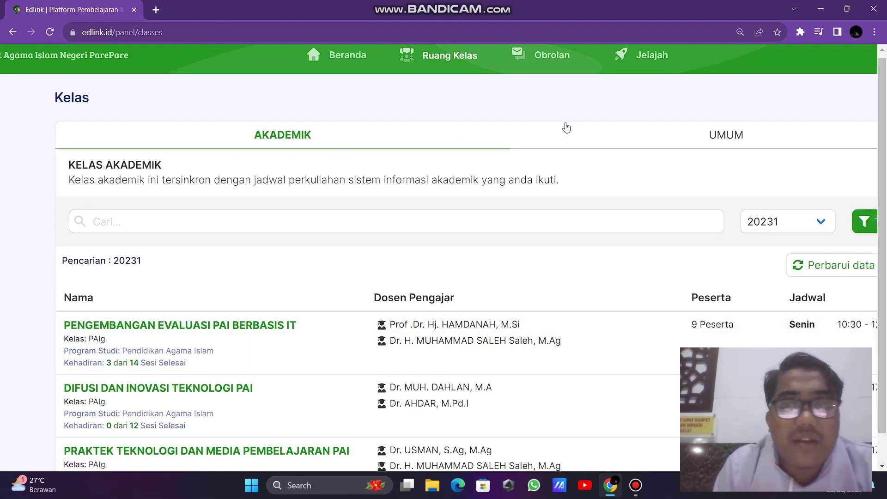
pyautogui.click(748, 128)
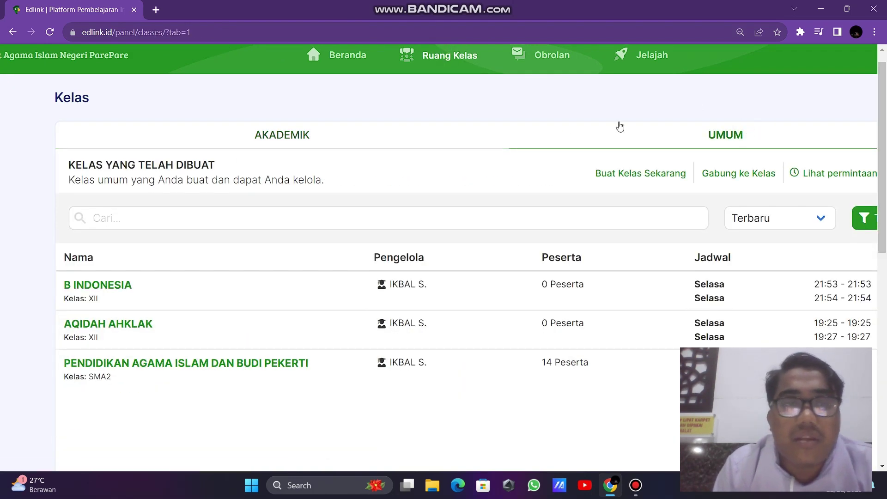
pyautogui.click(94, 286)
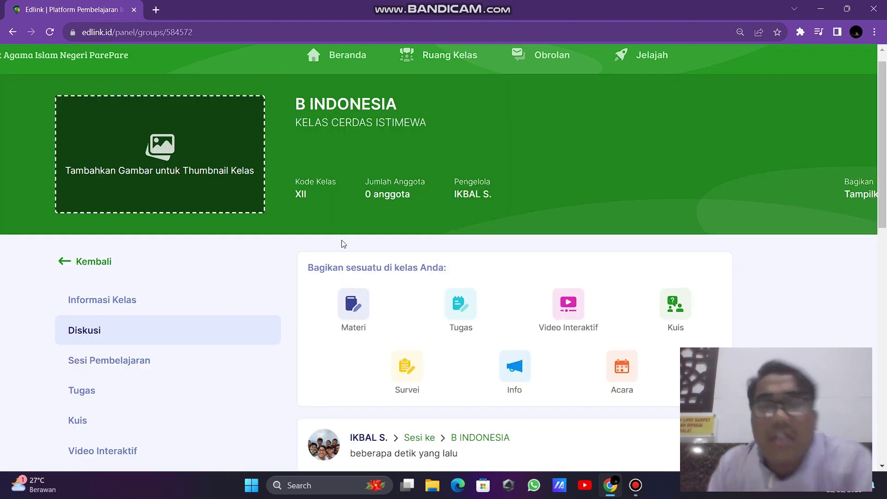
# Create a class quiz in a new session with the topic "AWA" and look through the quiz settings.
pyautogui.scroll(-3, 342, 243)
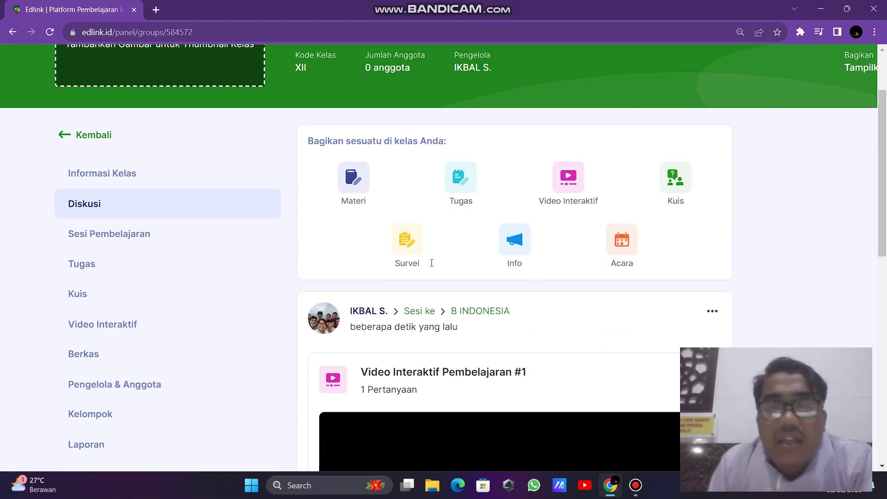
pyautogui.click(650, 196)
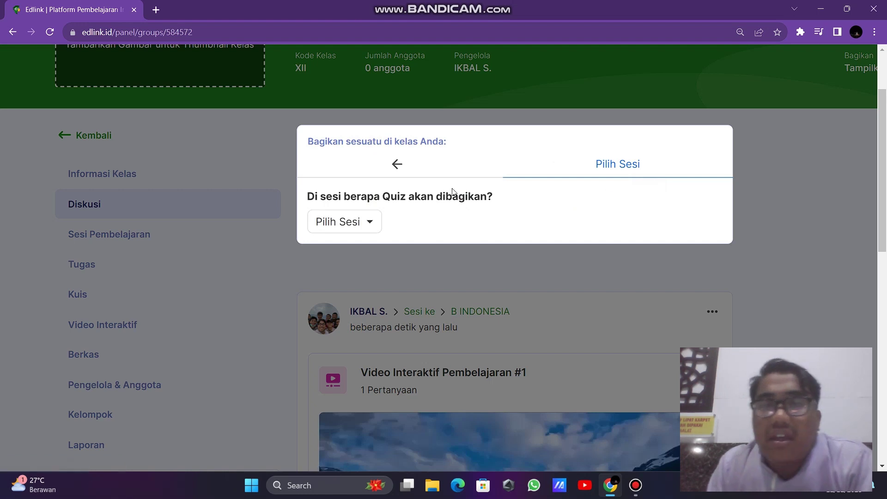
pyautogui.click(335, 224)
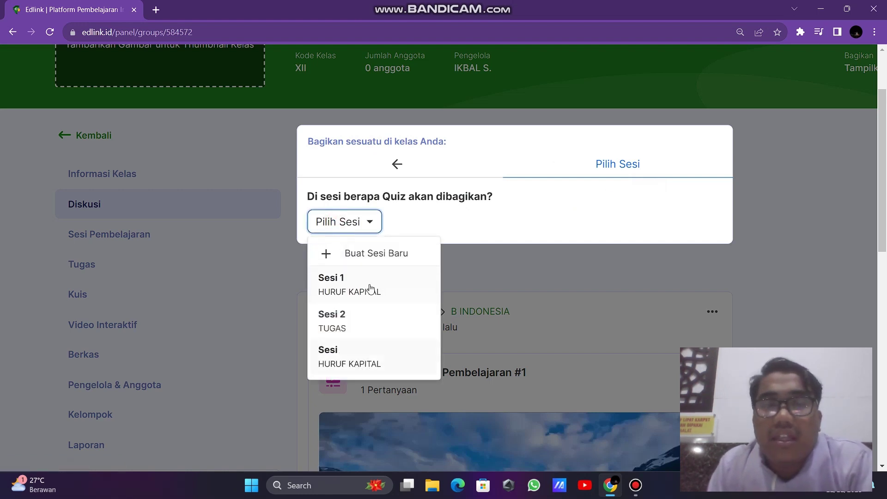
pyautogui.click(402, 256)
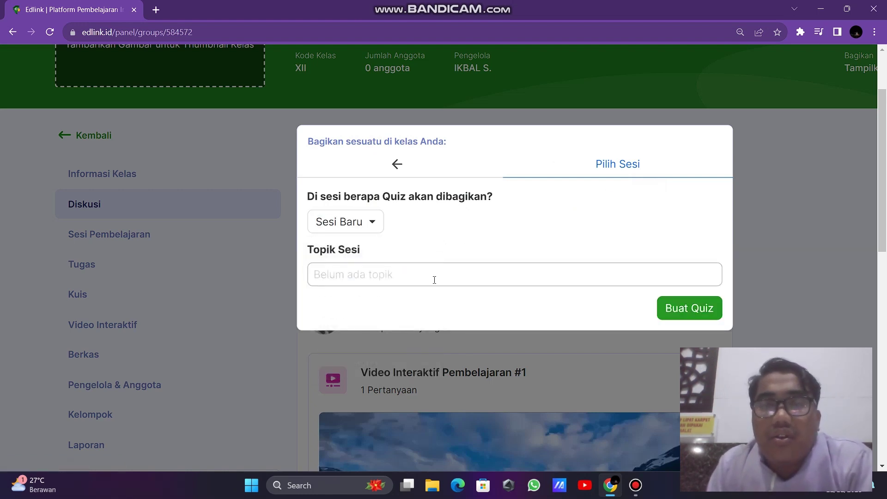
pyautogui.click(433, 278)
pyautogui.write('AWA')
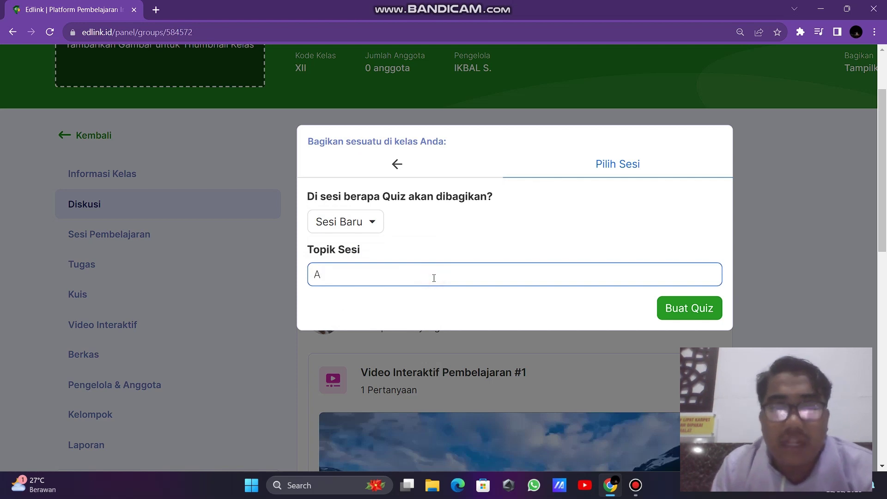
pyautogui.click(676, 321)
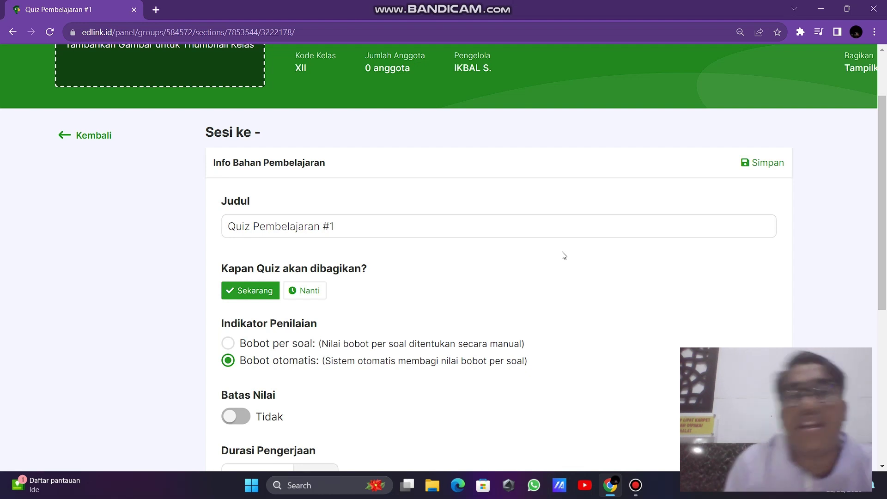
pyautogui.scroll(-6, 564, 255)
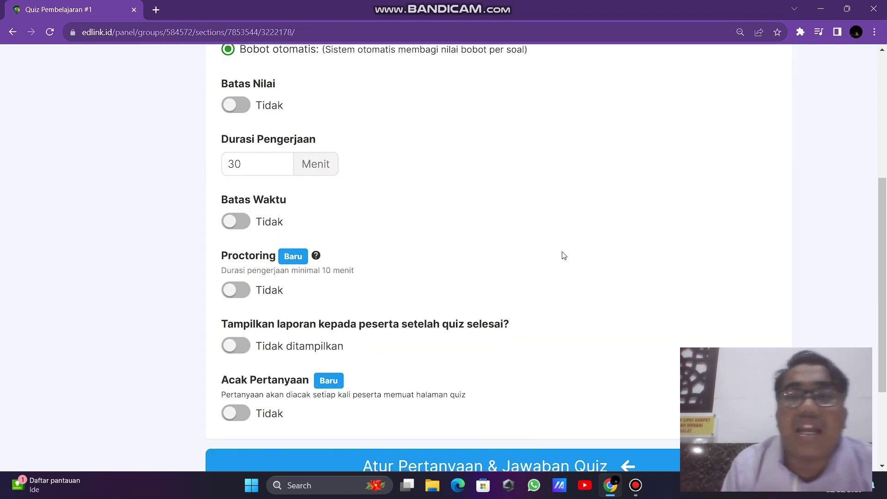
pyautogui.scroll(-3, 563, 255)
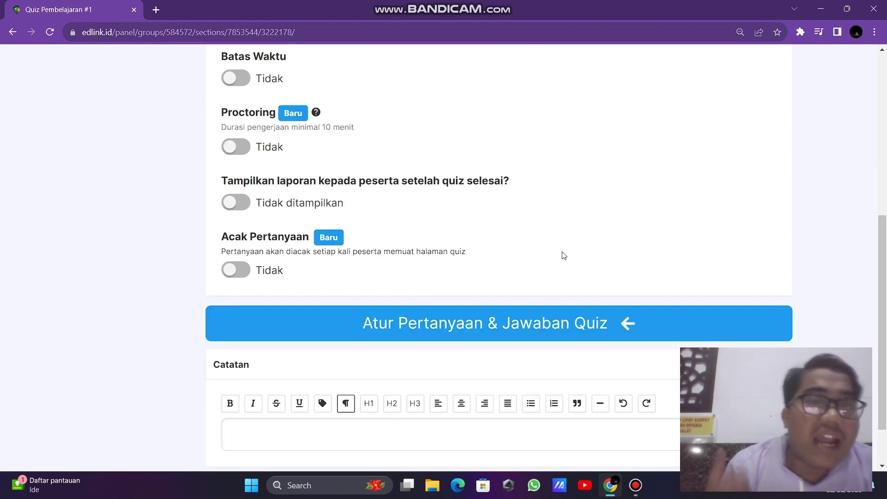
# Review the quiz's grading indicator, score limit, duration, time limit, proctoring, report display and question shuffling settings.
pyautogui.scroll(-1, 564, 255)
pyautogui.scroll(5, 564, 255)
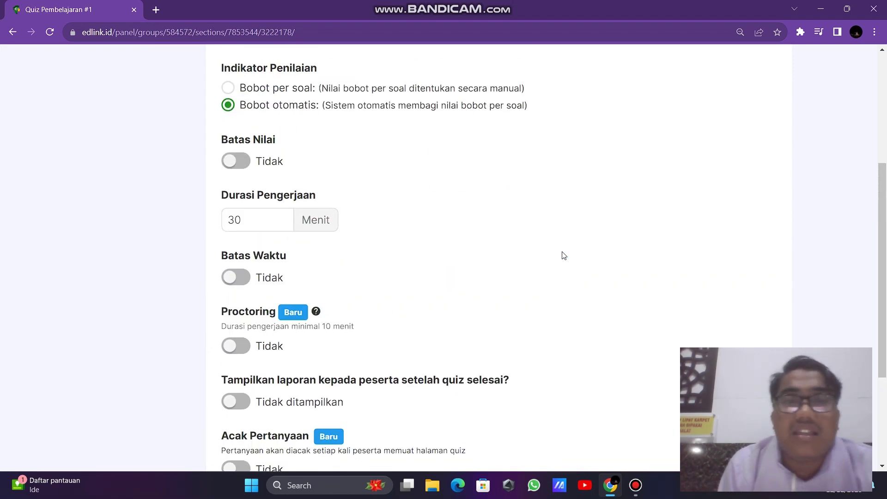
pyautogui.scroll(-3, 564, 255)
pyautogui.scroll(5, 563, 254)
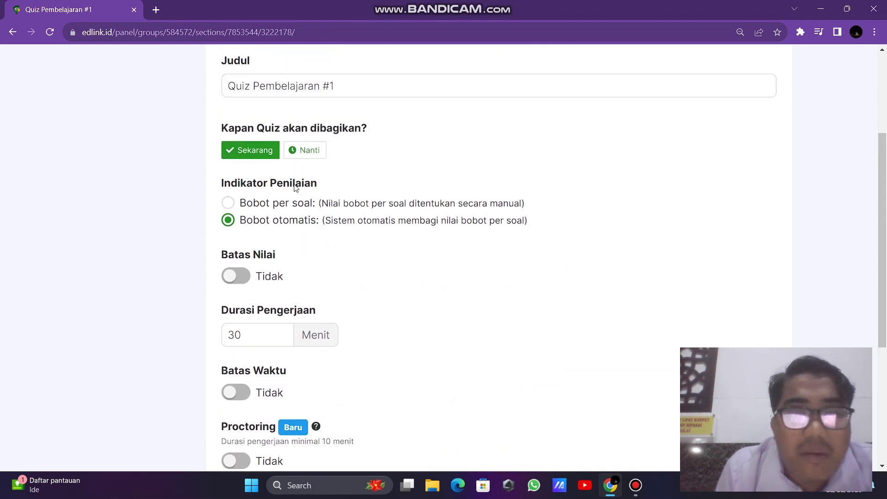
pyautogui.scroll(-1, 236, 244)
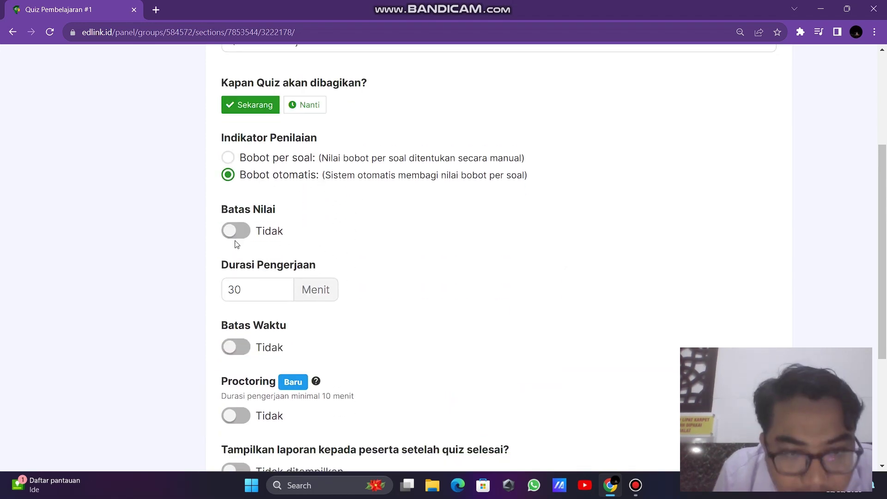
pyautogui.scroll(-3, 311, 309)
pyautogui.scroll(2, 305, 310)
pyautogui.scroll(-3, 302, 311)
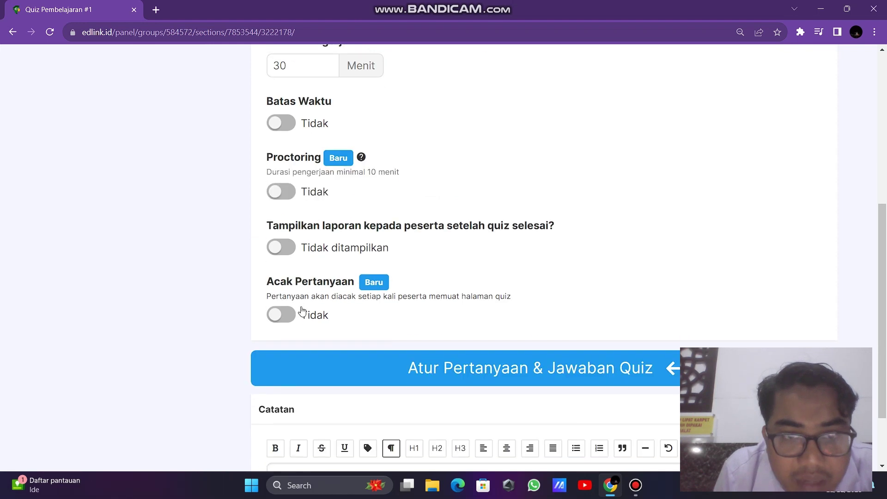
# Open the quiz's question and answer editor and replace the placeholder text of question 1 with "KASKAWKDAW ?".
pyautogui.click(511, 363)
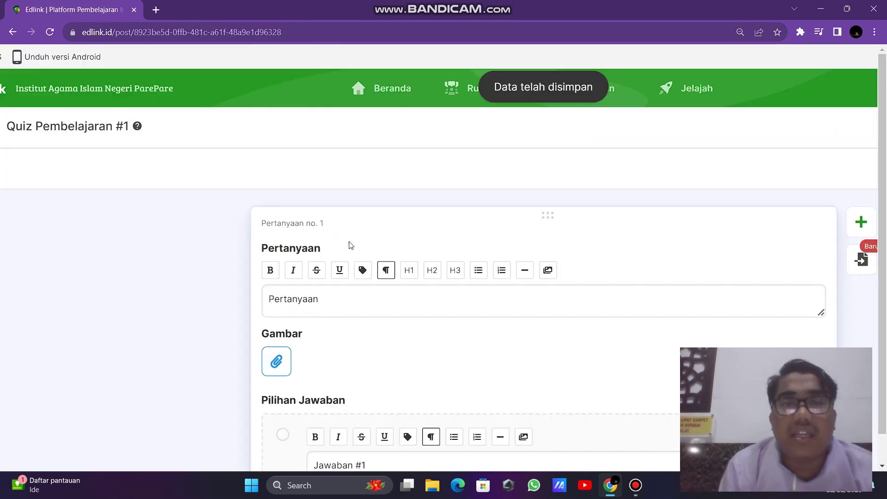
pyautogui.click(387, 194)
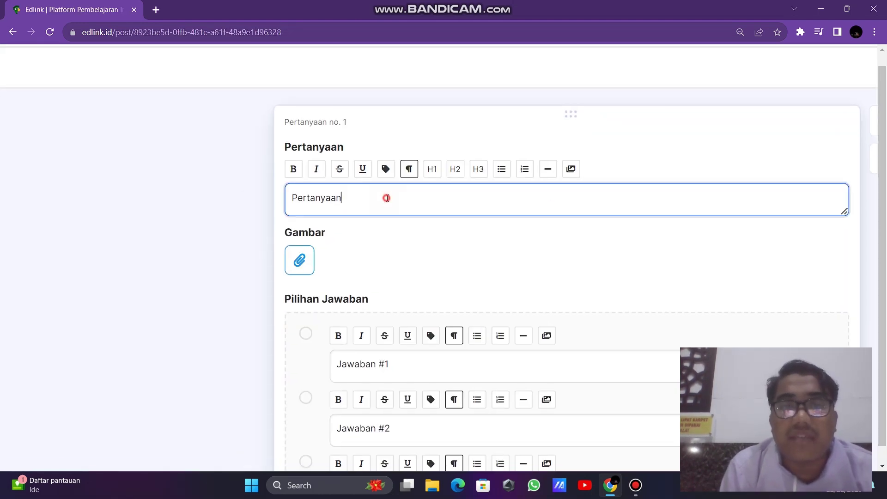
pyautogui.doubleClick(387, 195)
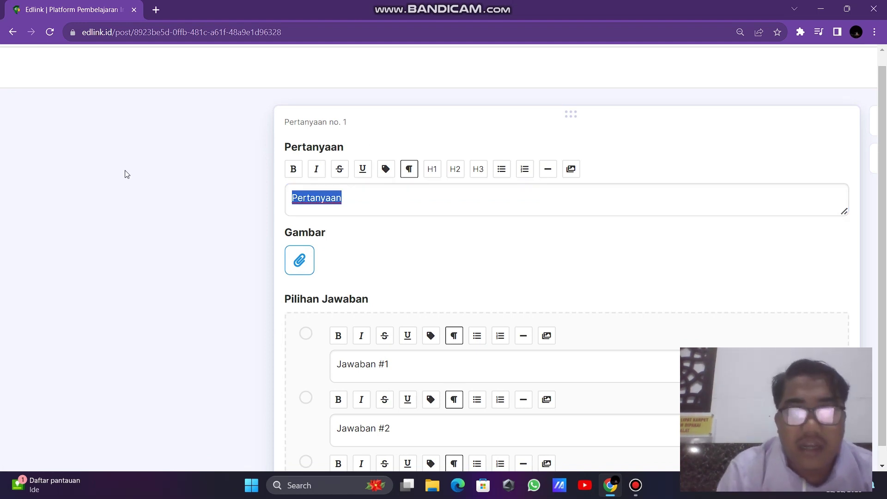
pyautogui.write('KASKAWKDAW ?')
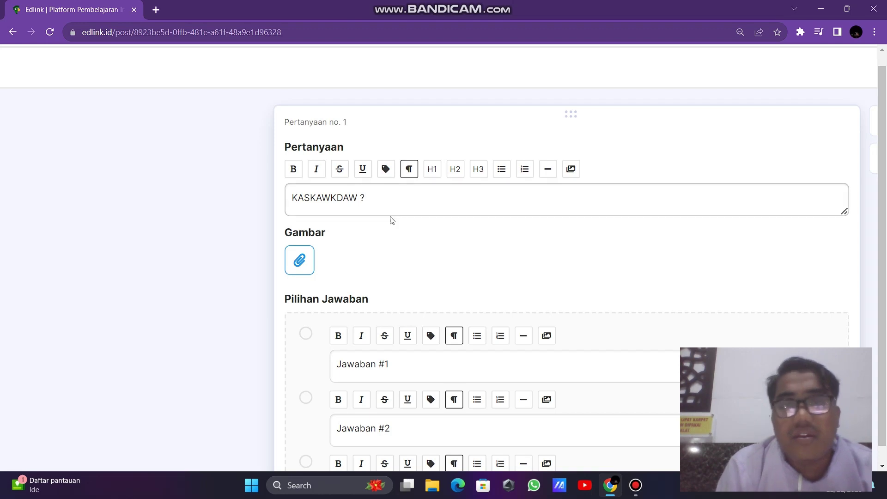
# Add two more answer options to question 1 and mark Jawaban #1 as the correct answer.
pyautogui.scroll(-1, 358, 354)
pyautogui.scroll(-2, 459, 328)
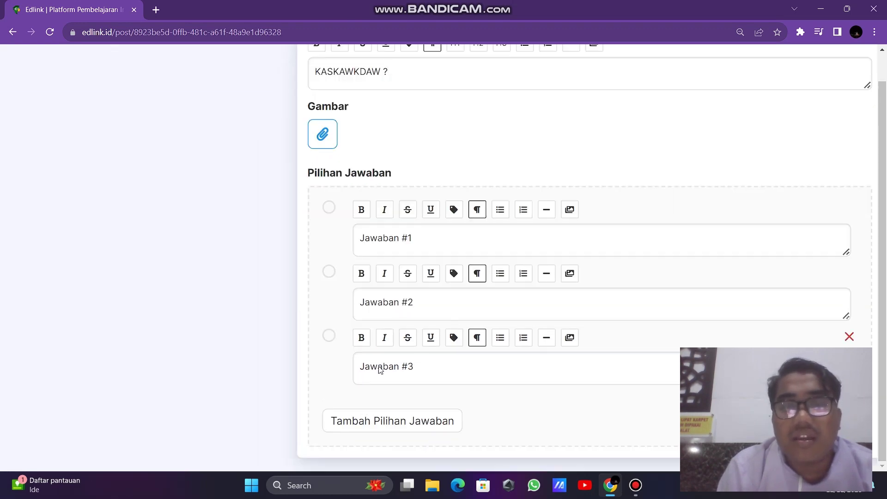
pyautogui.click(388, 421)
pyautogui.scroll(-3, 406, 343)
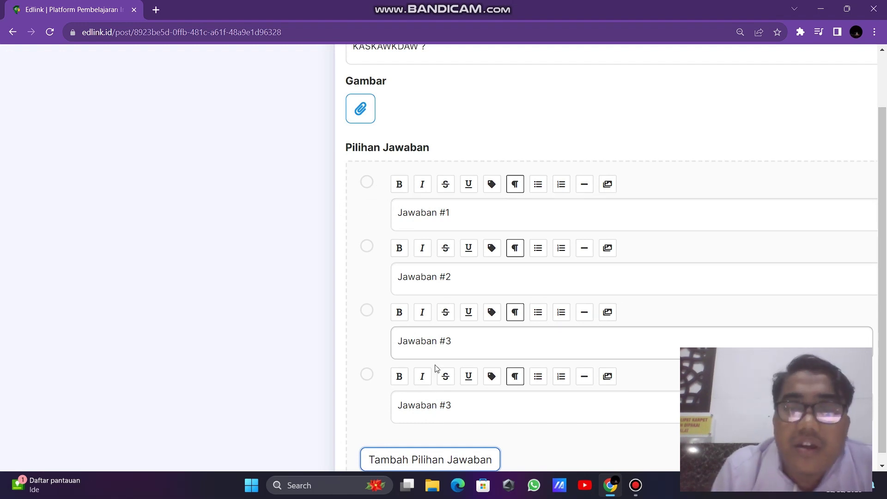
pyautogui.scroll(-1, 436, 370)
pyautogui.click(464, 422)
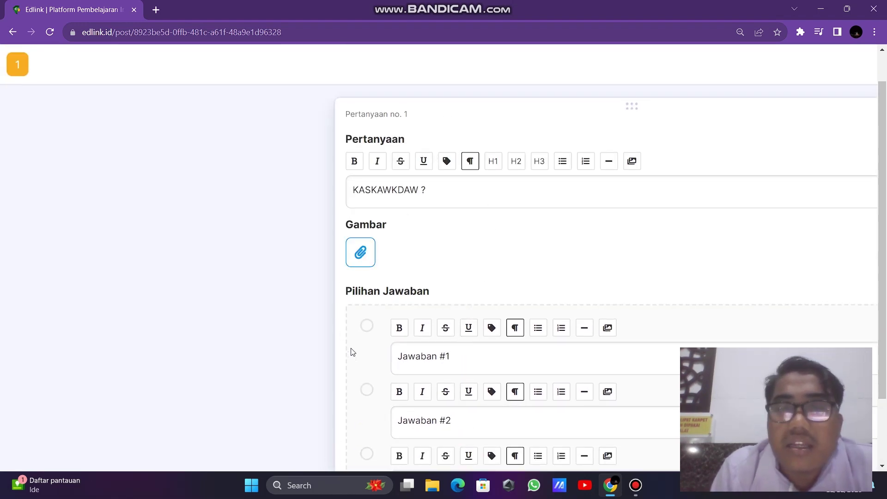
pyautogui.scroll(-3, 354, 352)
pyautogui.click(367, 187)
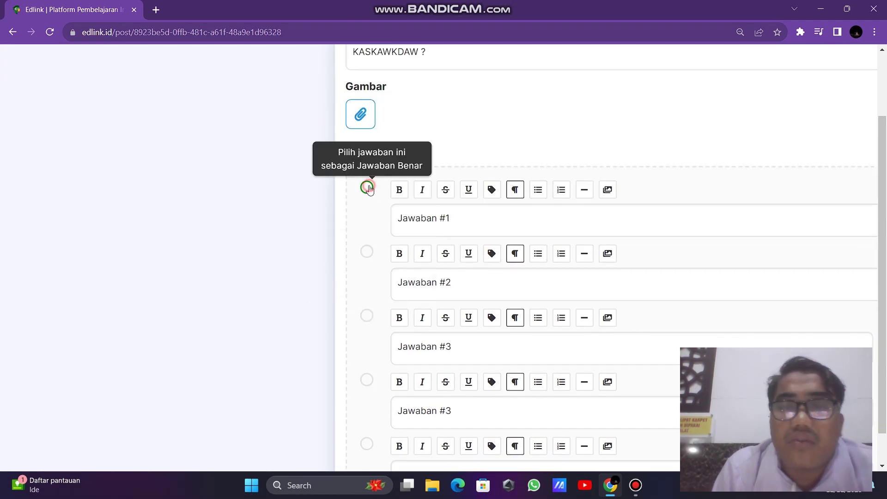
pyautogui.scroll(-5, 469, 259)
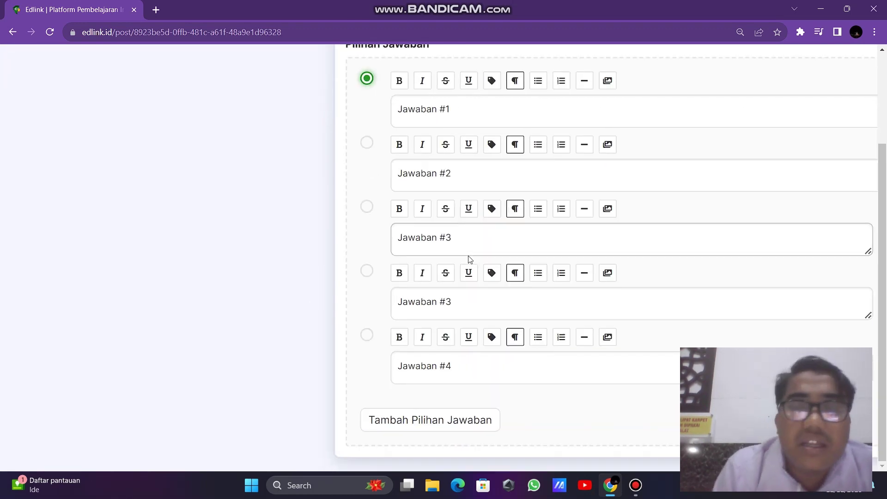
# Attach the stored image IMG_20201027_081307_8998900551237581903.jpg to question 1.
pyautogui.hscroll(-1, 469, 256)
pyautogui.scroll(6, 469, 256)
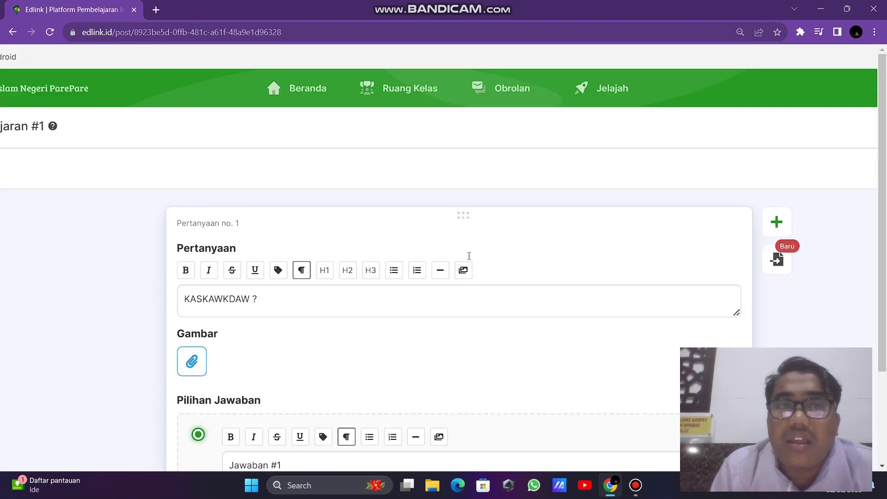
pyautogui.click(202, 362)
pyautogui.hscroll(-2, 568, 280)
pyautogui.scroll(-1, 568, 280)
pyautogui.click(513, 299)
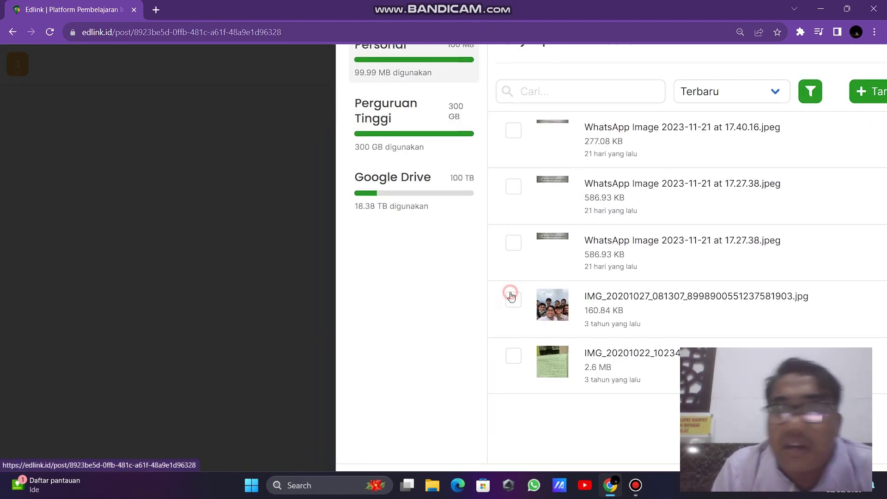
pyautogui.scroll(-1, 686, 340)
pyautogui.hscroll(2, 686, 339)
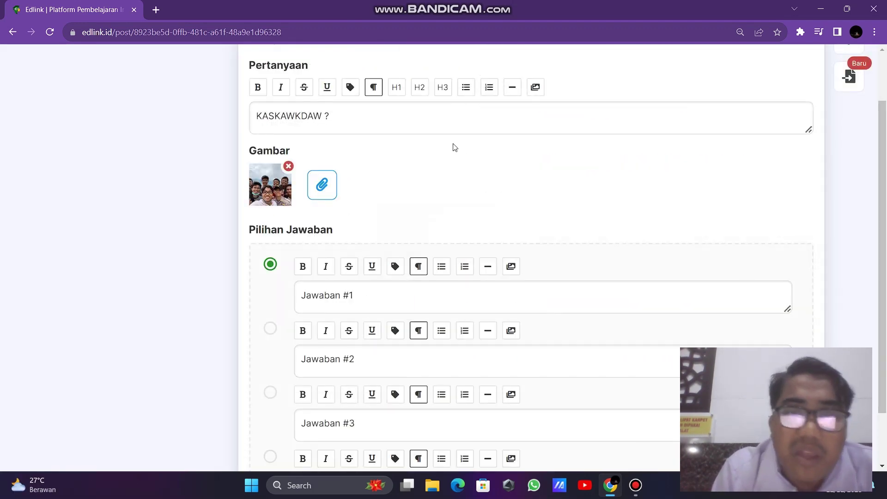
# Check the completed question, return to the quiz settings and dismiss the Berita Kampus announcement.
pyautogui.scroll(-4, 390, 317)
pyautogui.scroll(6, 390, 318)
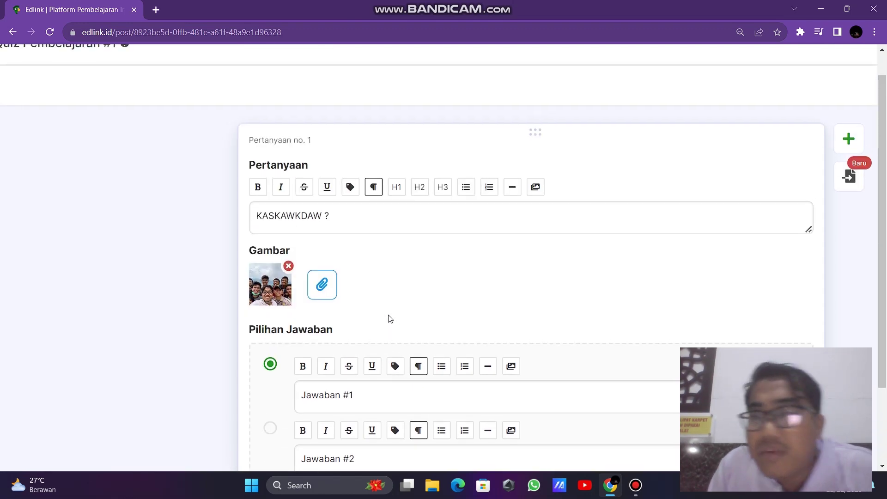
pyautogui.scroll(2, 584, 222)
pyautogui.hscroll(-2, 584, 223)
pyautogui.scroll(-1, 585, 222)
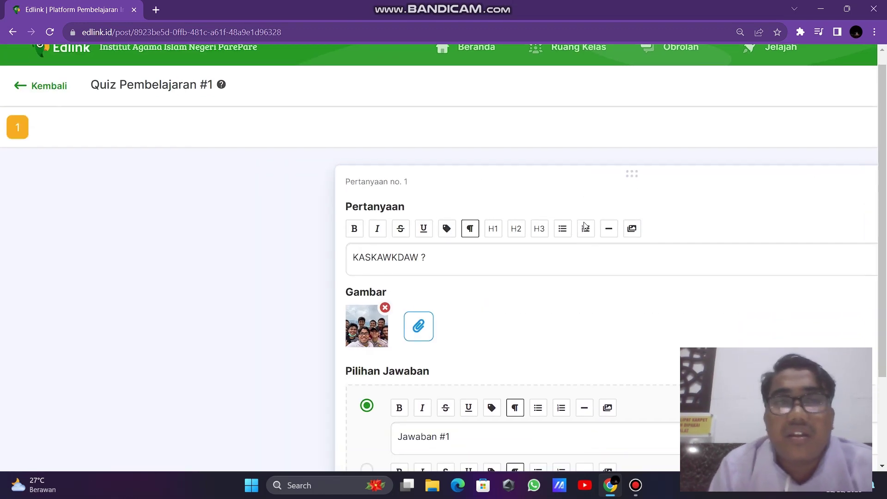
pyautogui.click(27, 88)
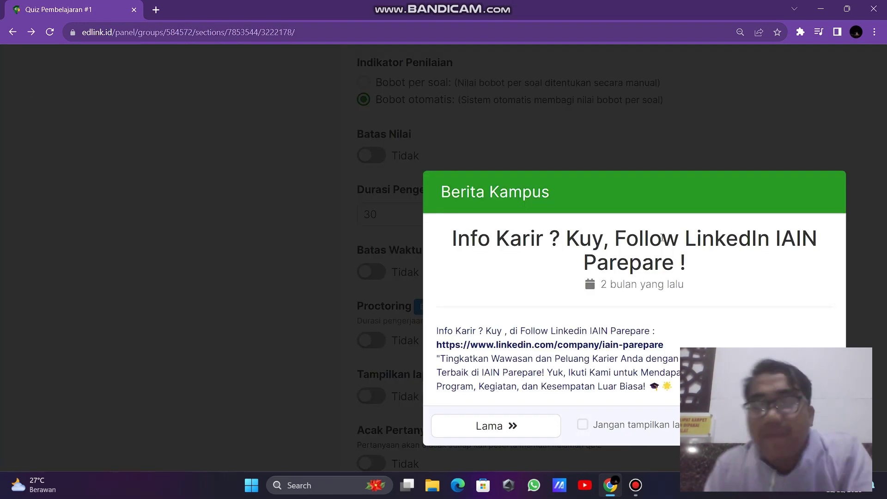
pyautogui.click(773, 426)
# Reopen the quiz's question editor to check question 1, then go back to the settings and dismiss the campus announcement.
pyautogui.scroll(-6, 673, 380)
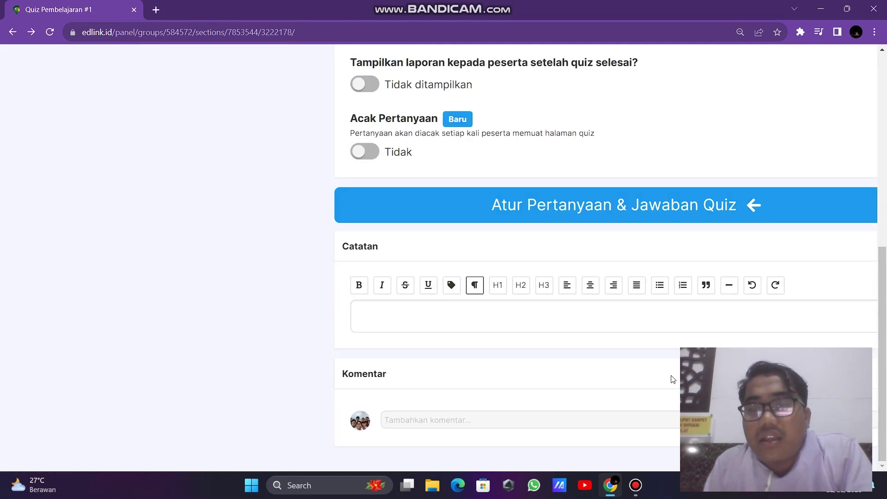
pyautogui.click(648, 212)
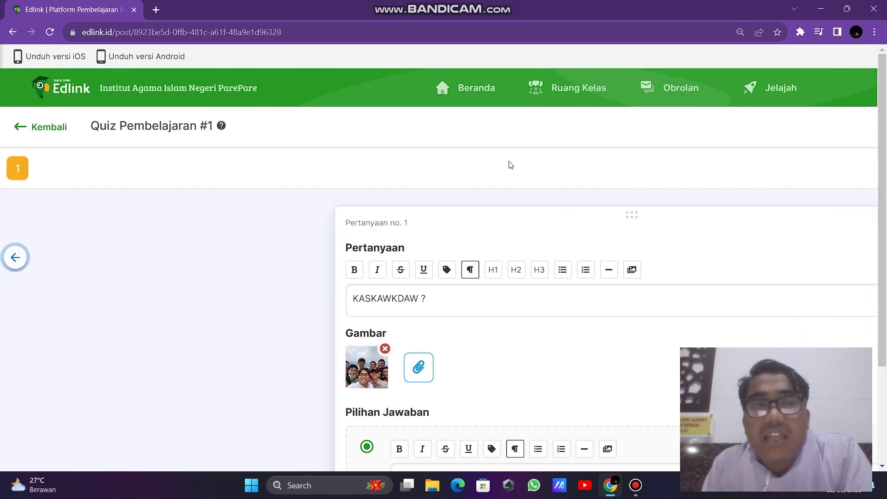
pyautogui.click(22, 117)
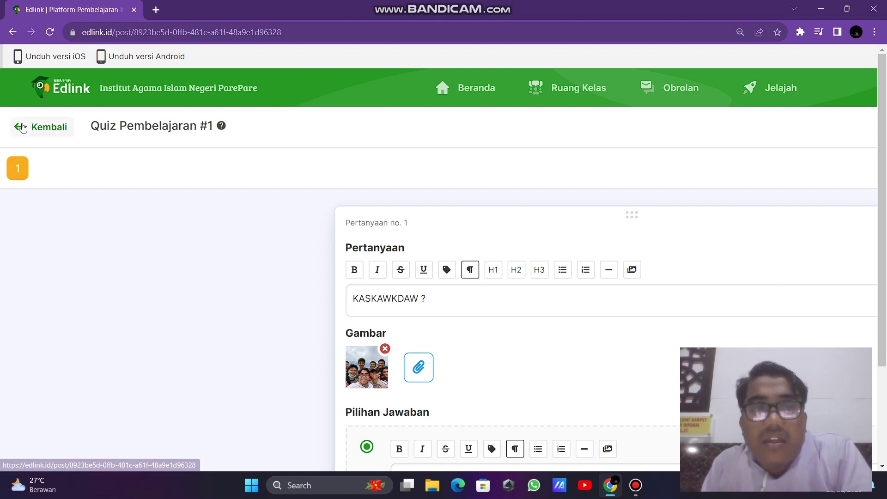
pyautogui.click(23, 127)
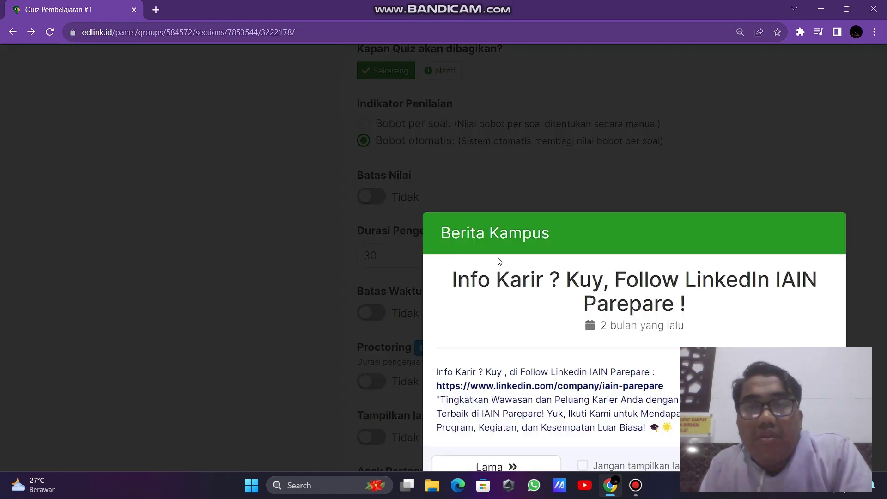
pyautogui.scroll(-2, 219, 186)
pyautogui.click(773, 372)
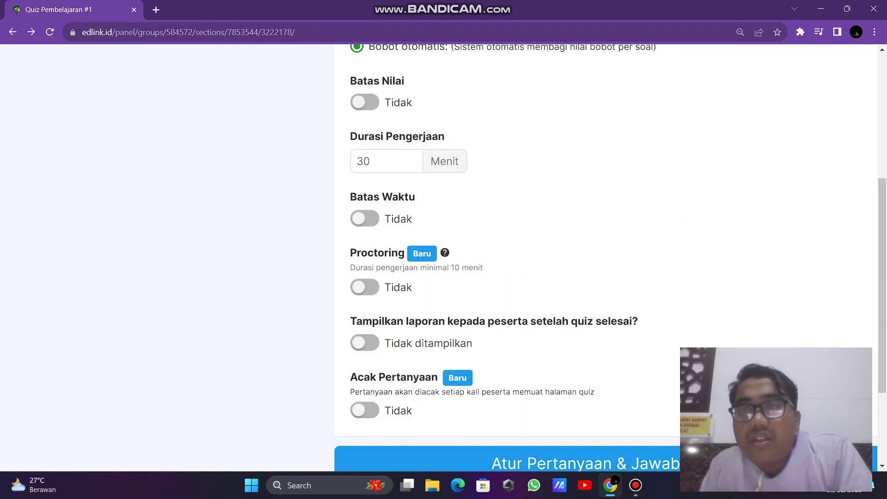
# Save Quiz Pembelajaran #1 and go back to its session page.
pyautogui.scroll(7, 773, 372)
pyautogui.hscroll(2, 773, 372)
pyautogui.hscroll(1, 773, 372)
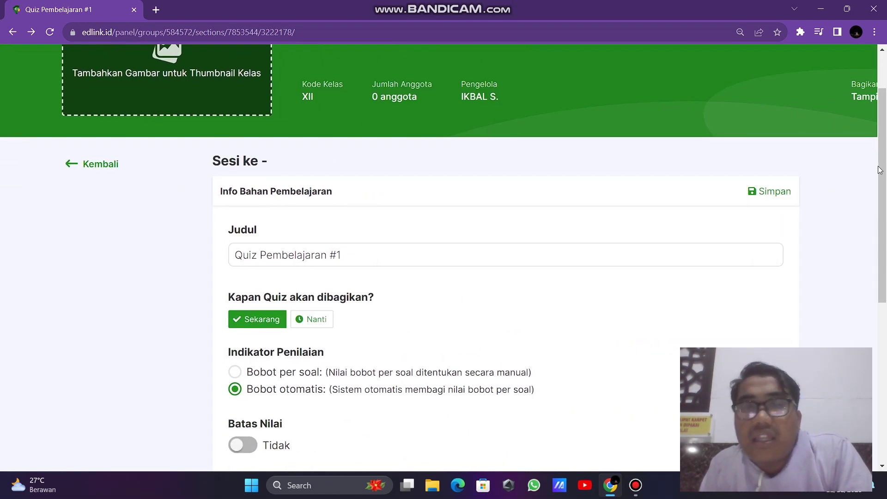
pyautogui.click(774, 193)
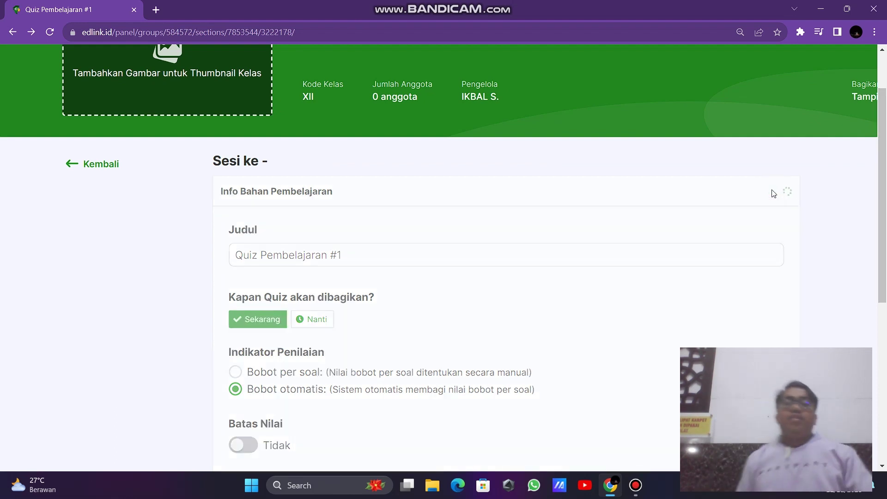
pyautogui.click(66, 166)
# Examine the AWA session's information and learning material, and view the list of class sessions.
pyautogui.scroll(-5, 485, 333)
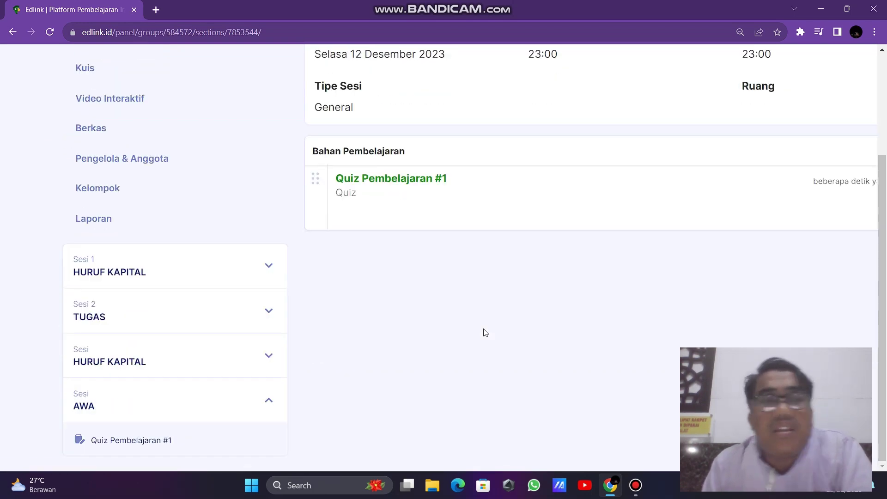
pyautogui.scroll(3, 355, 239)
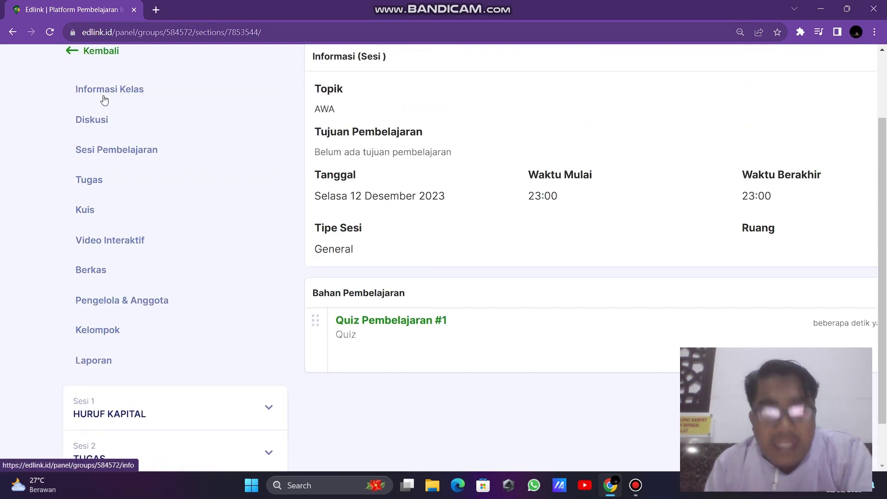
pyautogui.scroll(4, 388, 184)
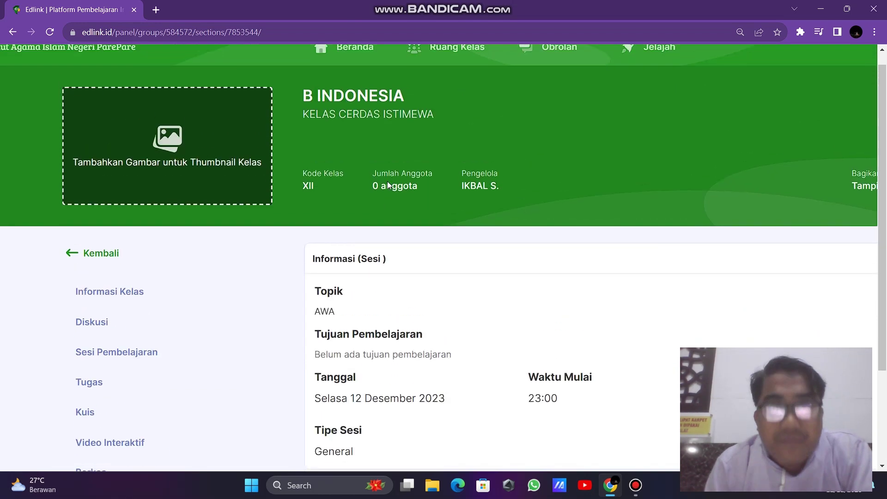
pyautogui.click(77, 261)
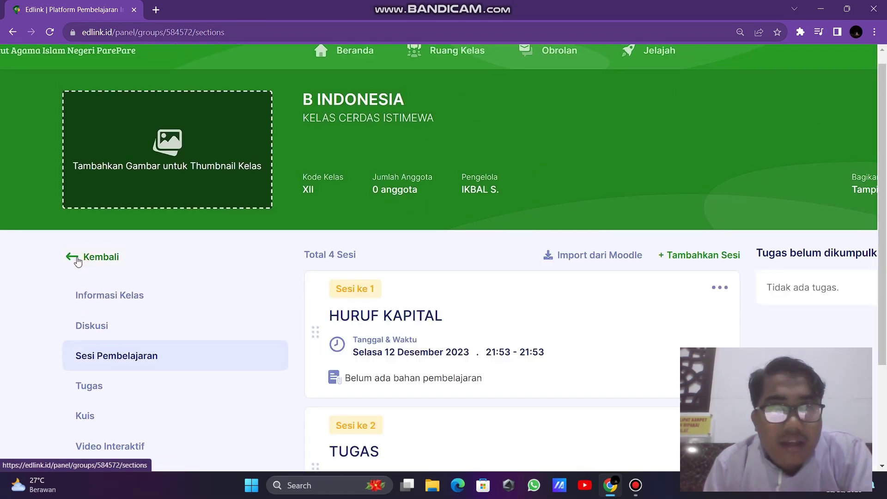
pyautogui.scroll(-3, 86, 291)
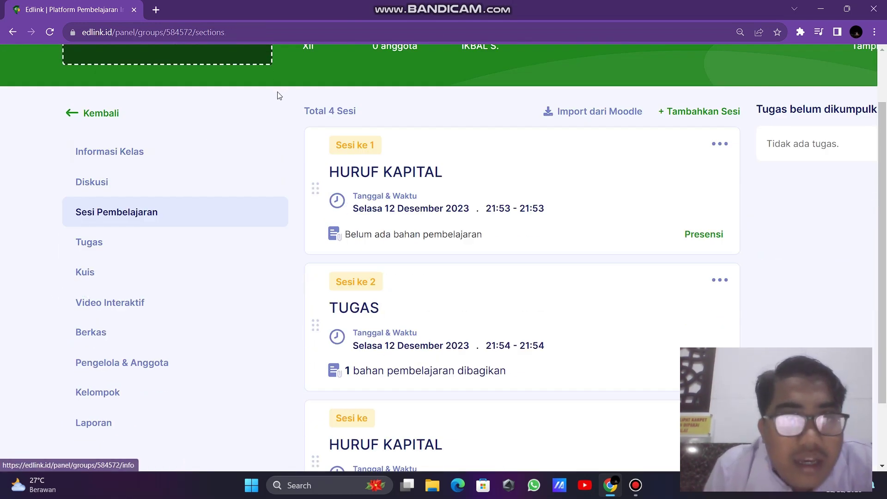
# Leave the session list and open the class information of B INDONESIA.
pyautogui.click(99, 112)
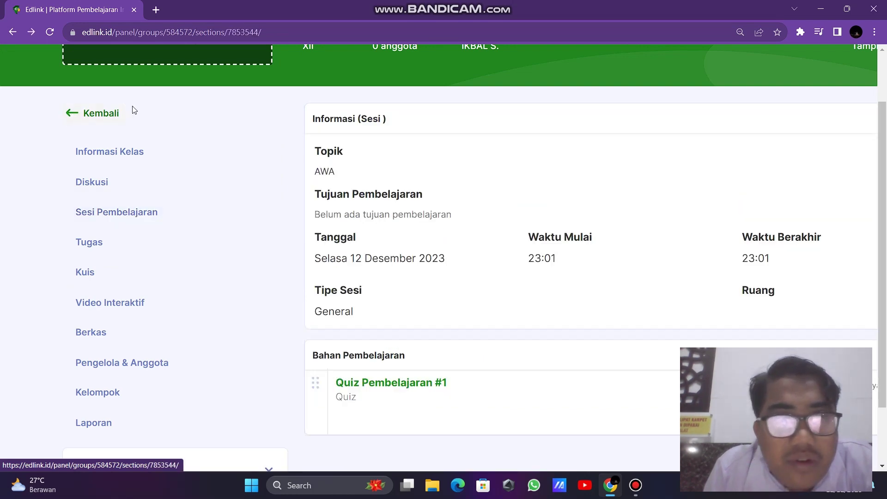
pyautogui.scroll(3, 134, 110)
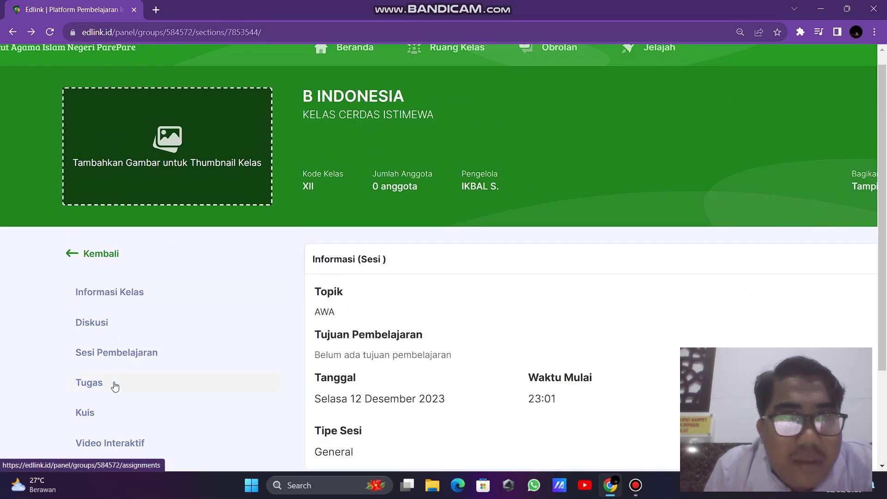
pyautogui.click(151, 289)
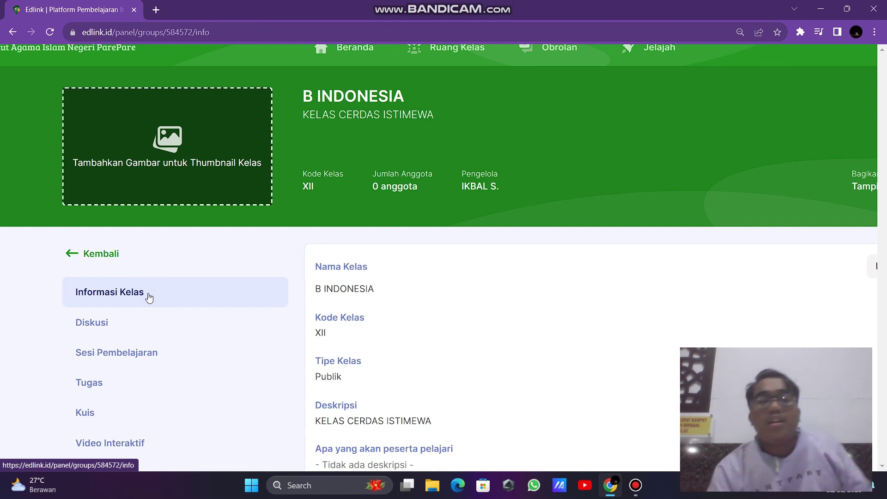
pyautogui.click(126, 294)
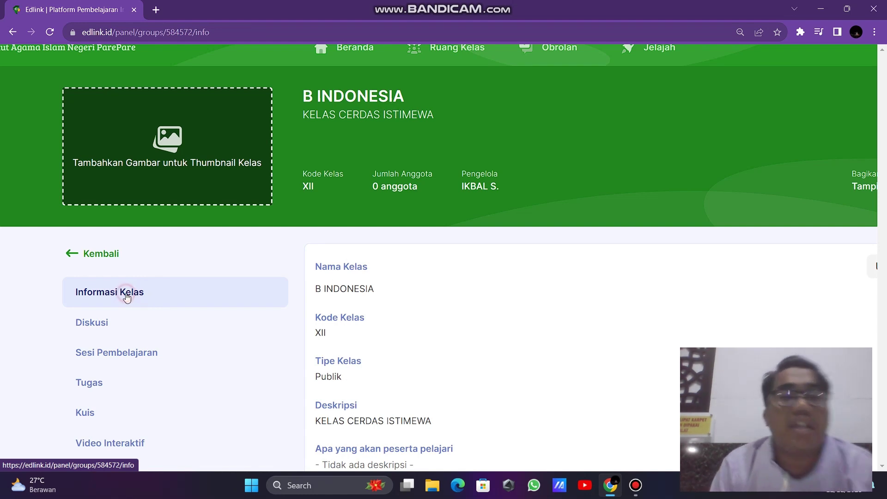
# Leave the class information of B INDONESIA and show the list of general (UMUM) classes.
pyautogui.click(127, 294)
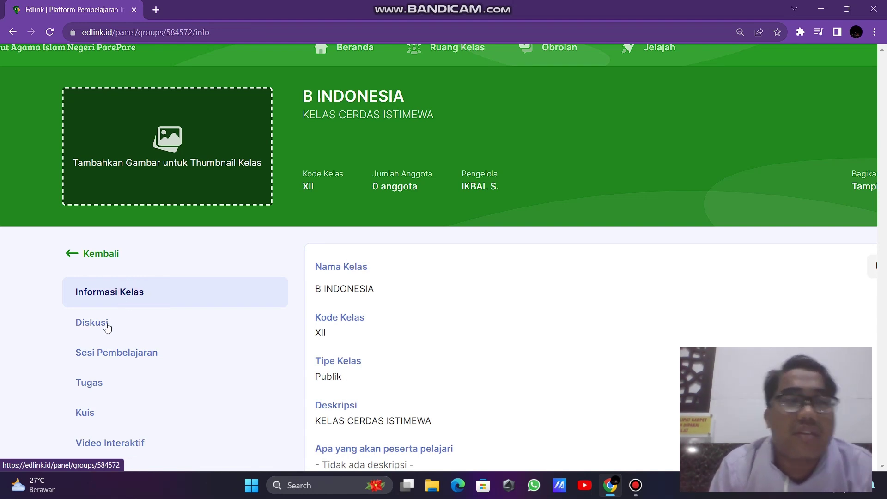
pyautogui.scroll(1, 192, 196)
pyautogui.hscroll(-2, 193, 197)
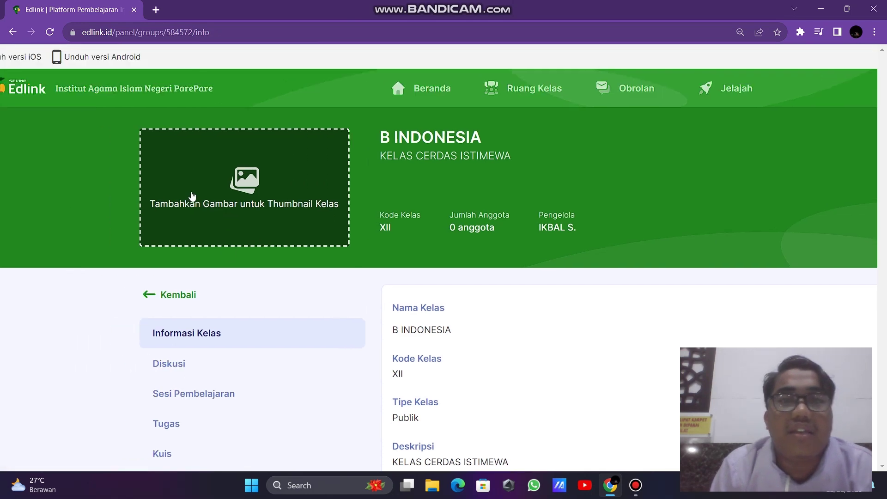
pyautogui.click(490, 88)
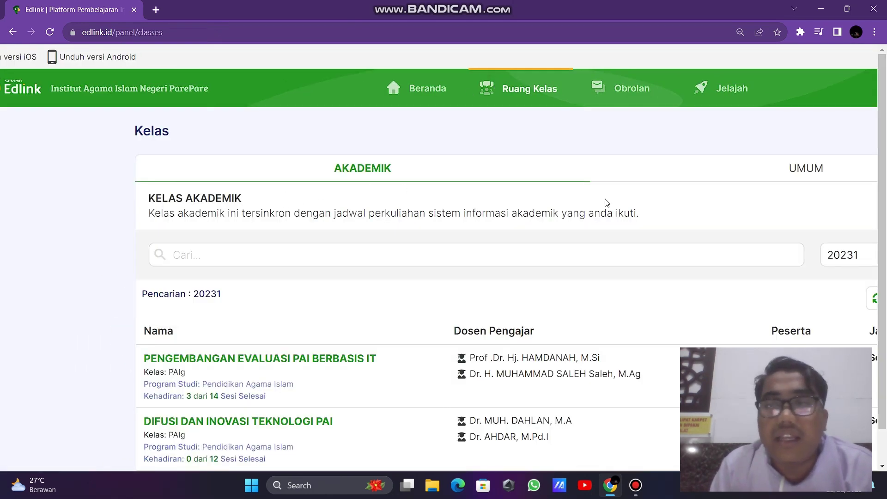
pyautogui.click(794, 180)
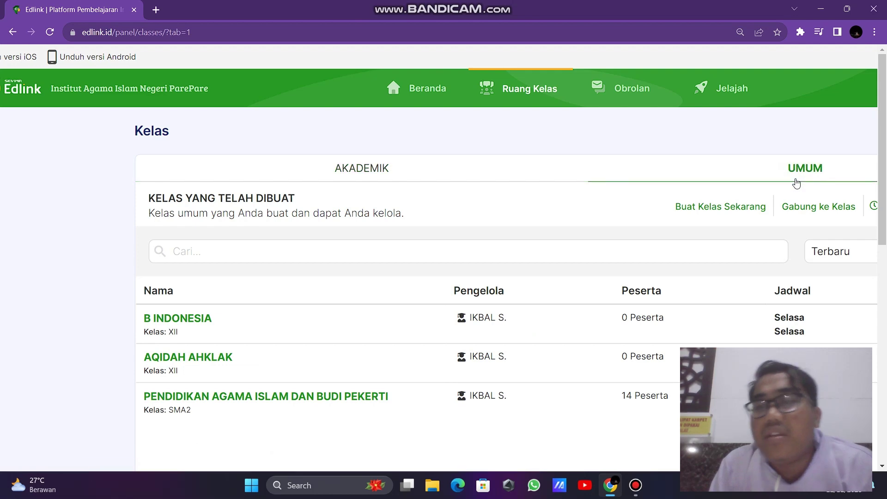
# Open the B INDONESIA class and look through the quiz, assignment and material posts in its discussion feed.
pyautogui.click(187, 319)
pyautogui.scroll(-3, 481, 306)
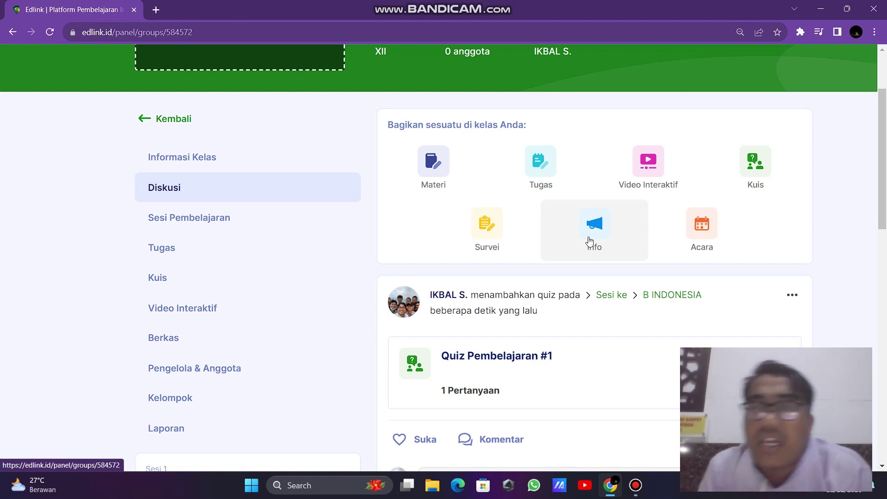
pyautogui.scroll(-15, 572, 298)
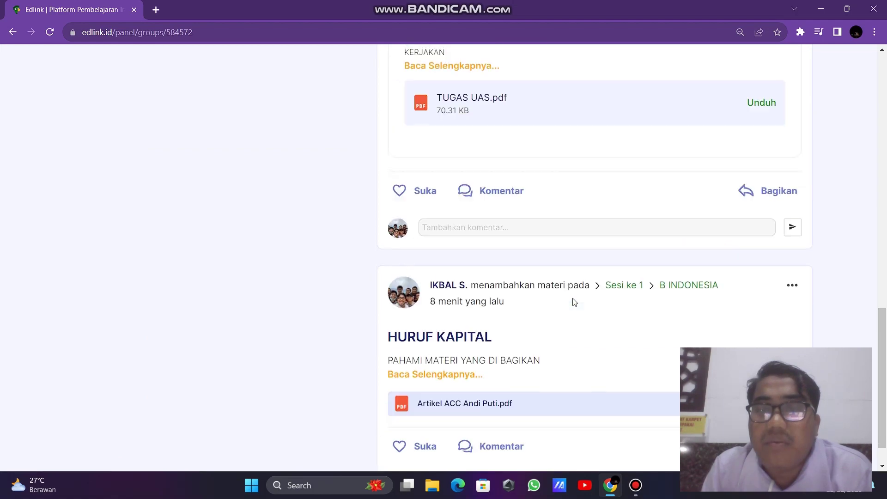
pyautogui.scroll(20, 575, 302)
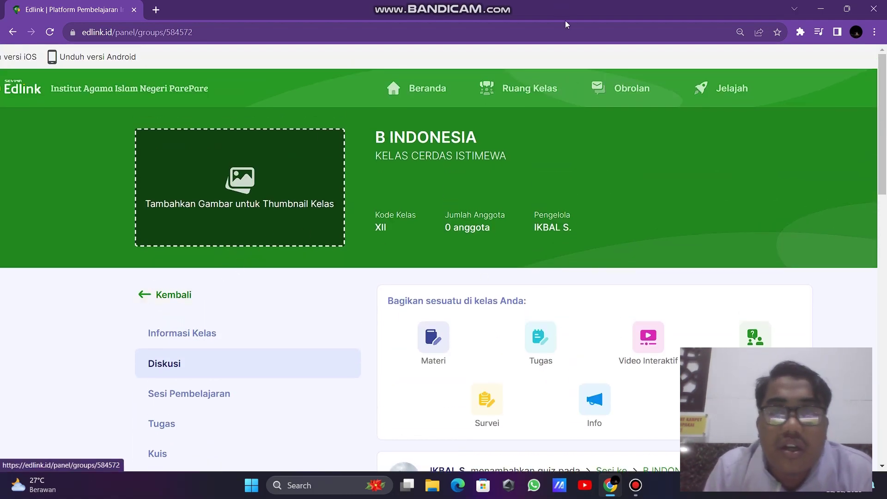
# Return to the classroom overview, look through the academic classes, and switch to the general (UMUM) classes.
pyautogui.click(530, 88)
pyautogui.scroll(-5, 305, 323)
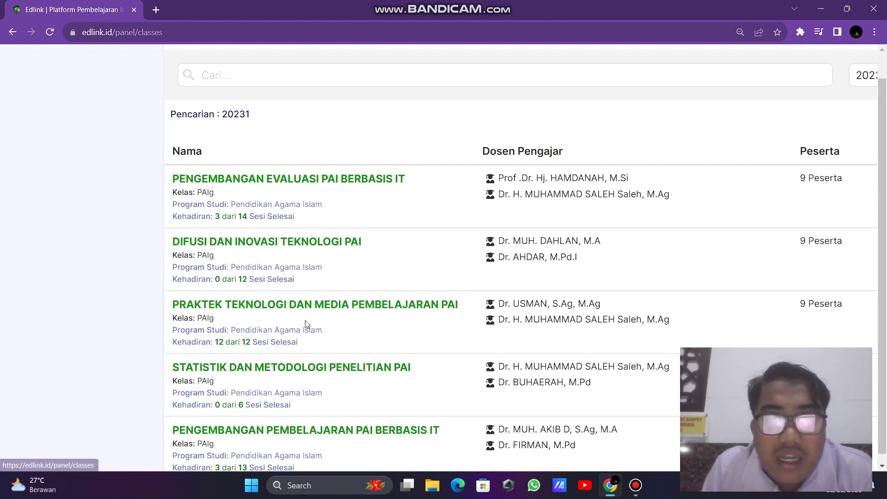
pyautogui.scroll(-1, 305, 323)
pyautogui.scroll(4, 305, 323)
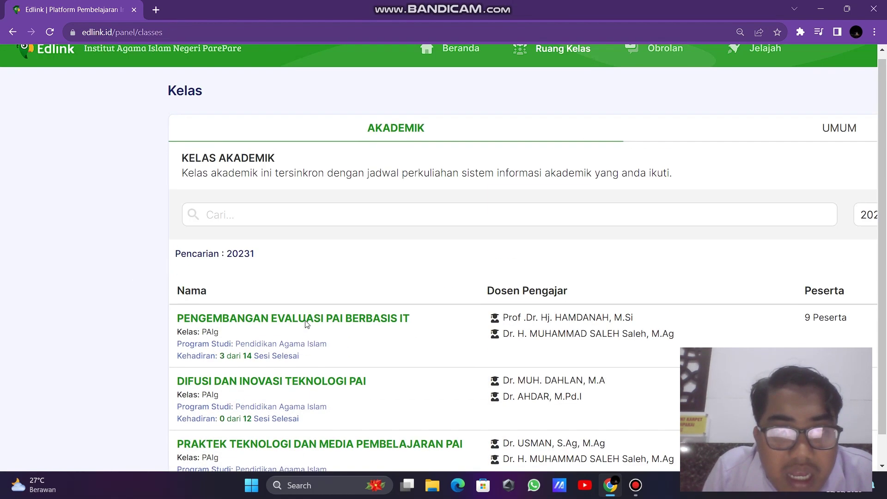
pyautogui.click(850, 126)
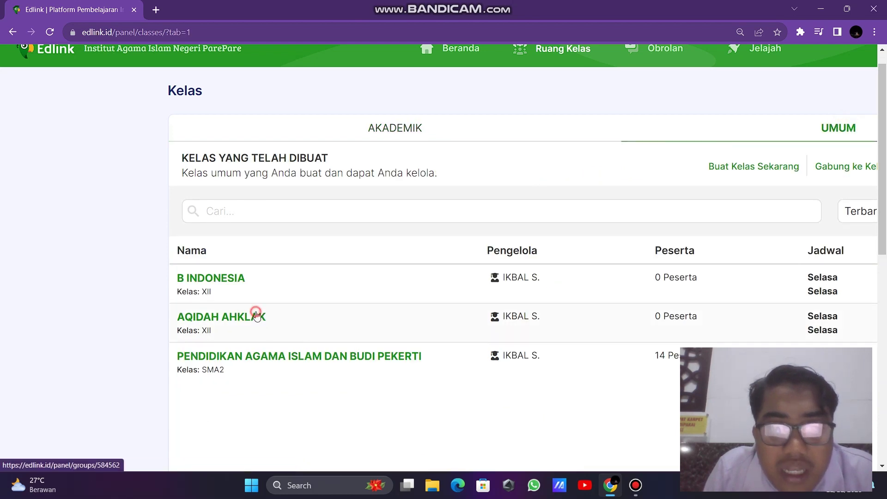
# Open the AQIDAH AHKLAK class and vote "memuaskan" in its "keberhasilan belajar" survey.
pyautogui.click(256, 316)
pyautogui.scroll(-12, 570, 256)
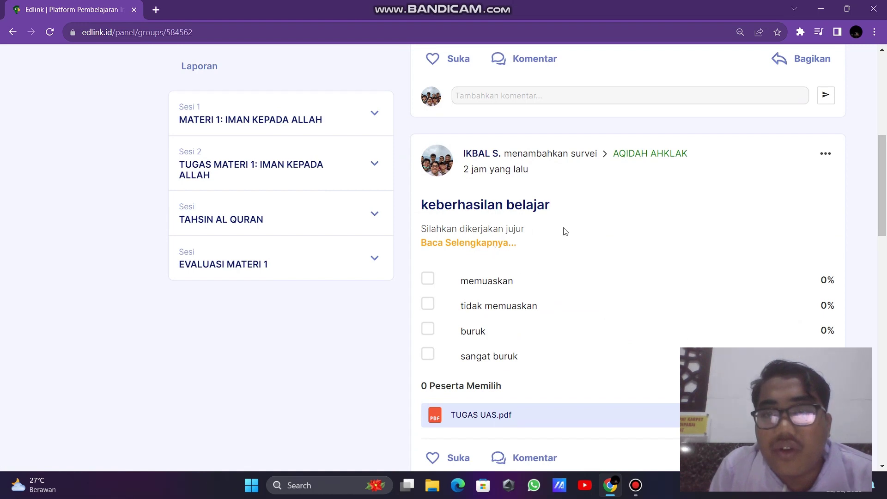
pyautogui.click(432, 283)
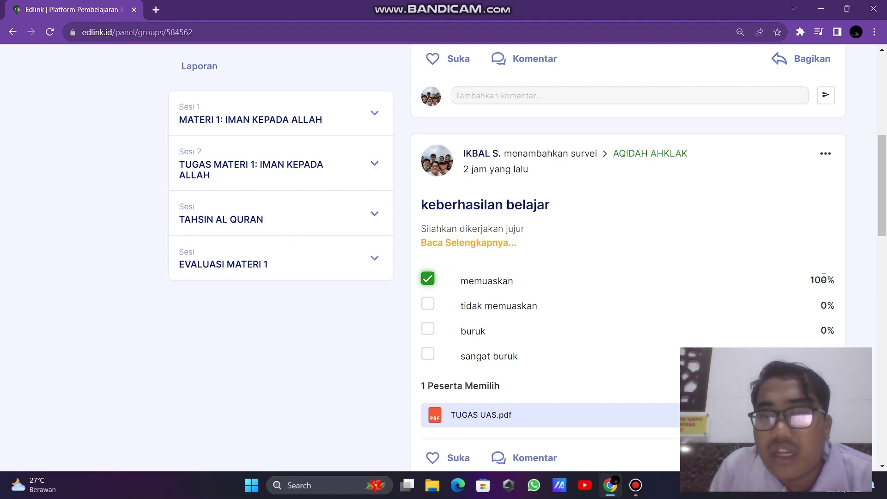
# Expand the JADWAL UAS information post and look through the class feed down to the IMAN KEPADA ALLAH material.
pyautogui.scroll(5, 824, 276)
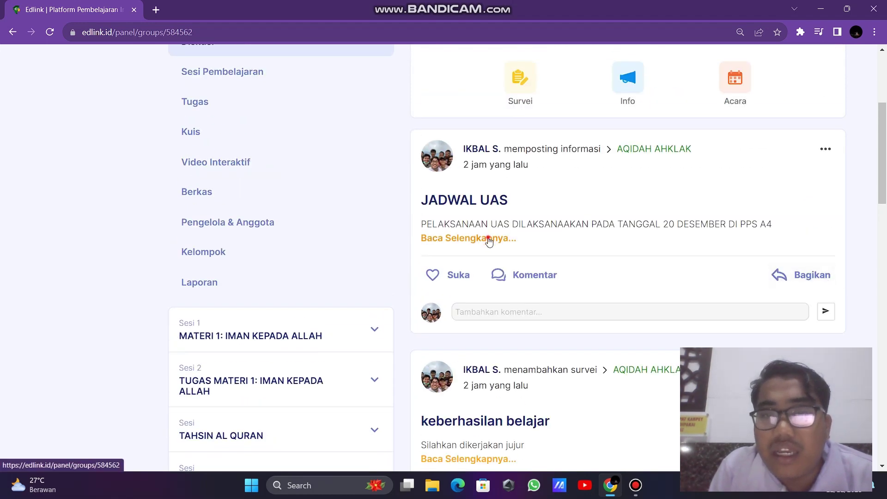
pyautogui.click(489, 239)
pyautogui.scroll(-2, 606, 176)
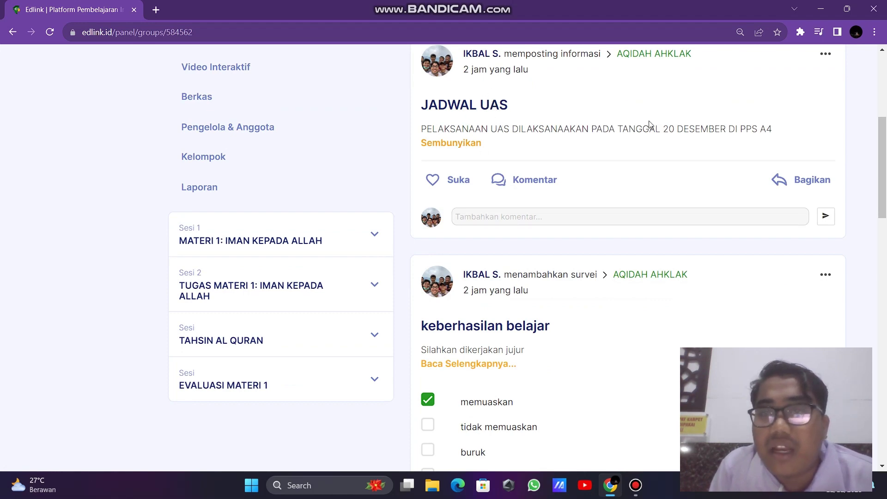
pyautogui.scroll(-13, 623, 290)
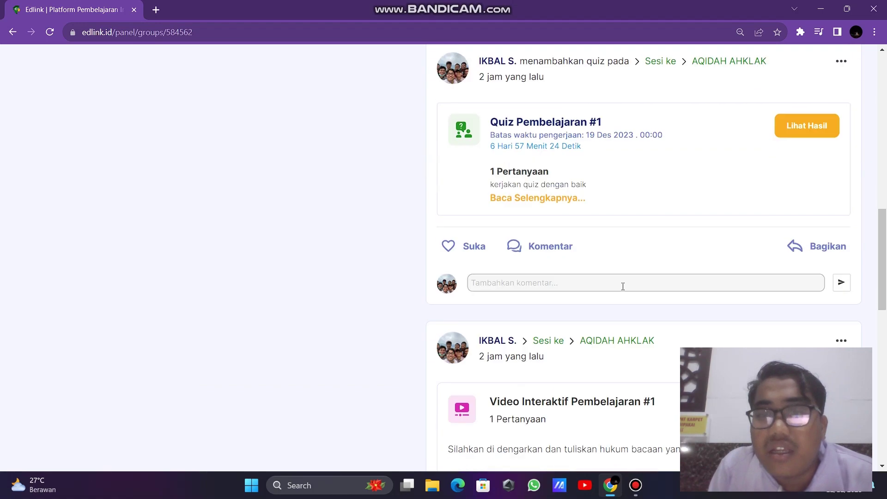
pyautogui.scroll(-13, 581, 275)
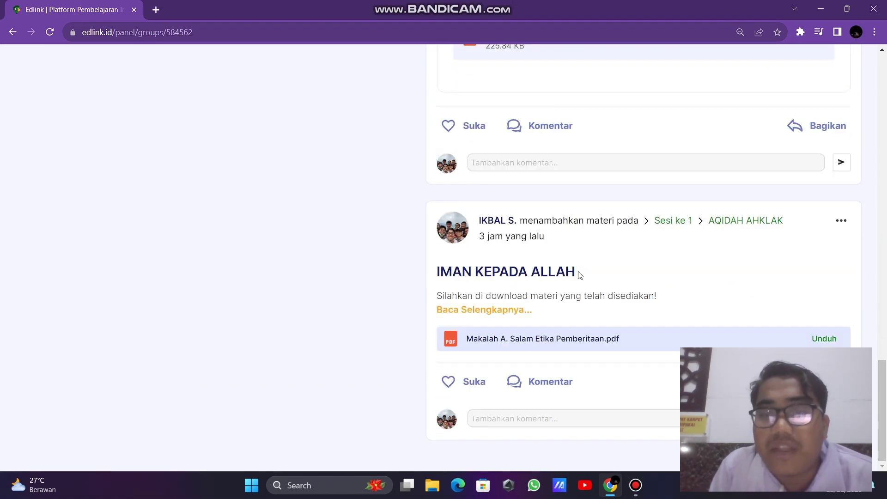
pyautogui.scroll(20, 580, 274)
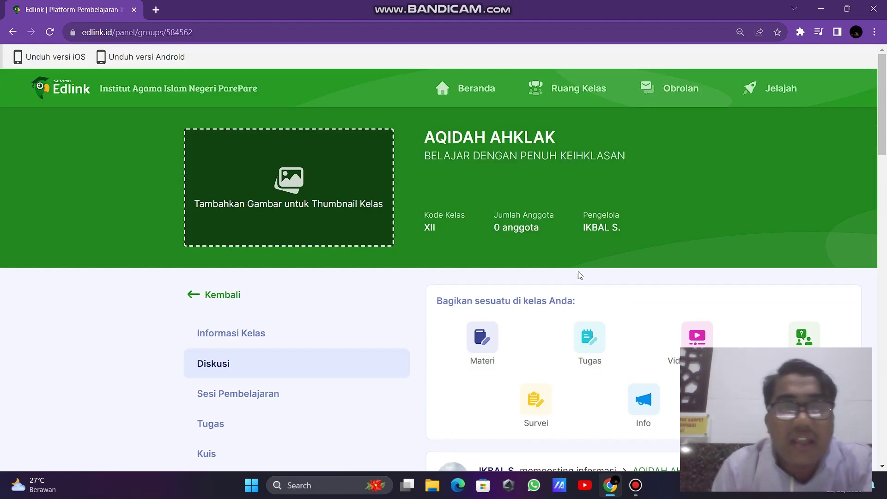
# Leave the AQIDAH AHKLAK class and go back to the list of general classes.
pyautogui.scroll(-3, 580, 276)
pyautogui.click(184, 133)
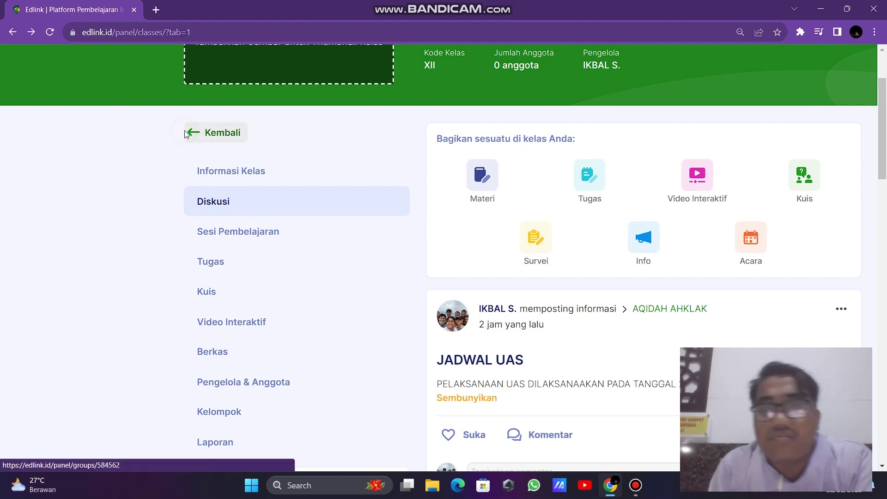
pyautogui.scroll(3, 341, 149)
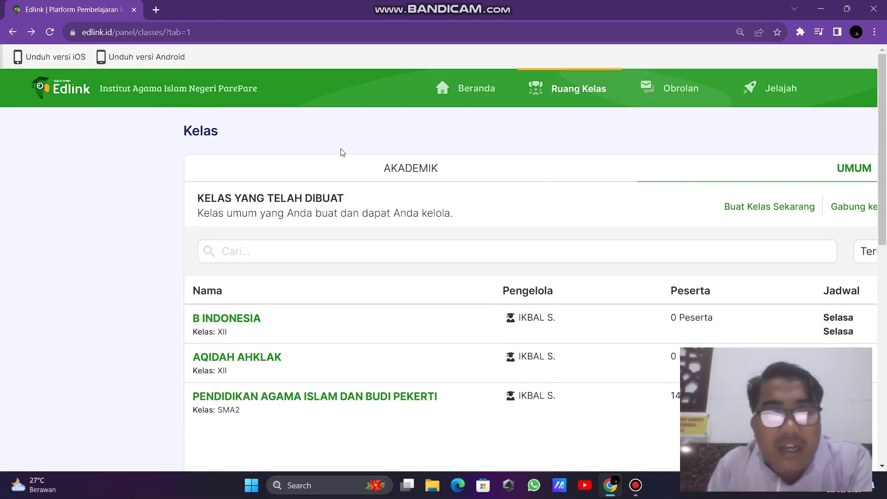
# Open the home page (Beranda) and examine its unsubmitted assignments, class timeline and weekly schedule.
pyautogui.click(489, 92)
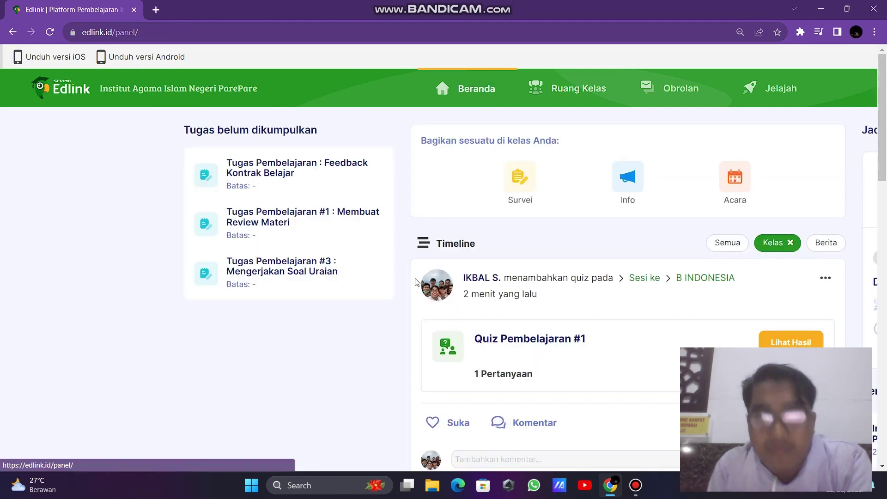
pyautogui.scroll(-10, 345, 301)
pyautogui.scroll(10, 345, 303)
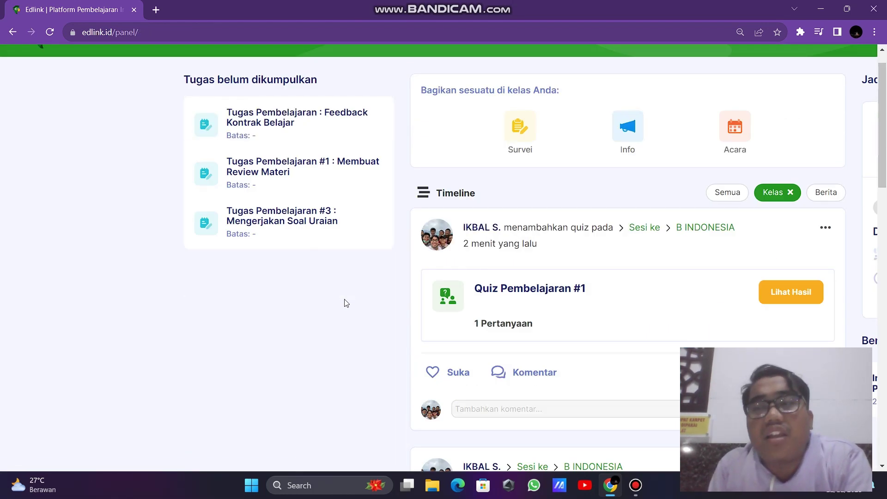
pyautogui.hscroll(5, 346, 304)
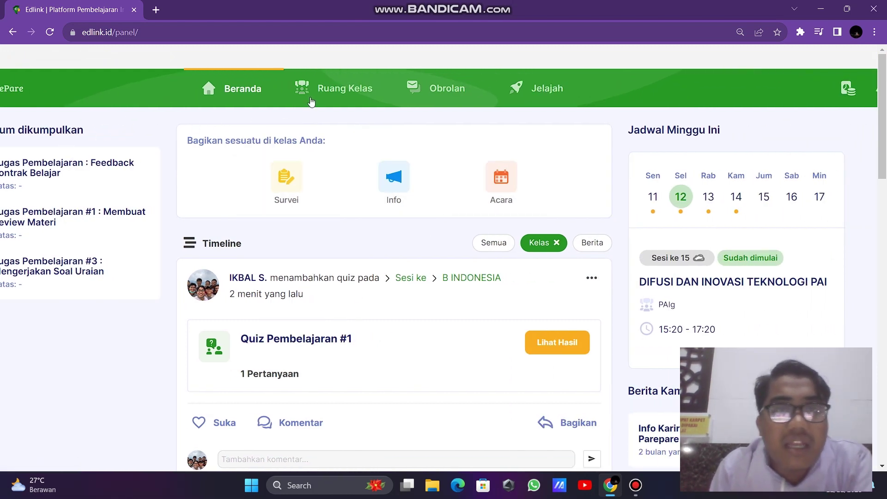
pyautogui.hscroll(-4, 285, 178)
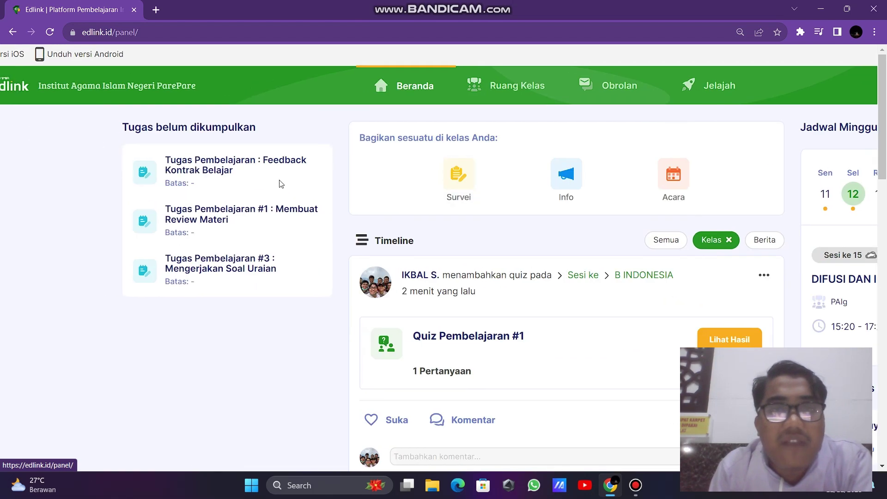
# Check the academic class list, return to the home page, and review the timeline posts, weekly schedule and campus news.
pyautogui.click(495, 85)
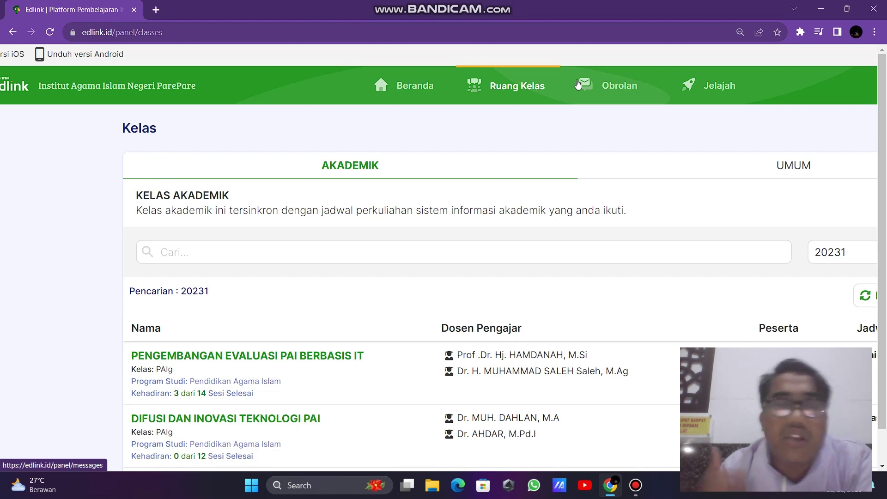
pyautogui.click(431, 93)
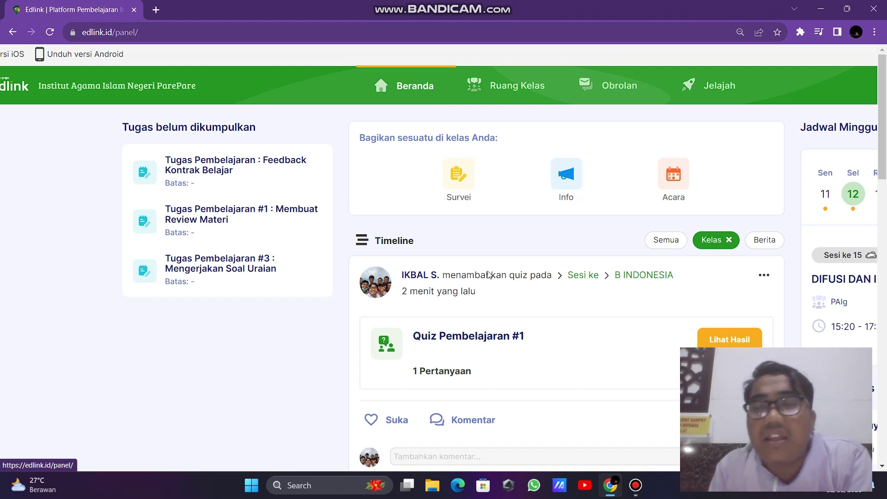
pyautogui.scroll(-4, 440, 314)
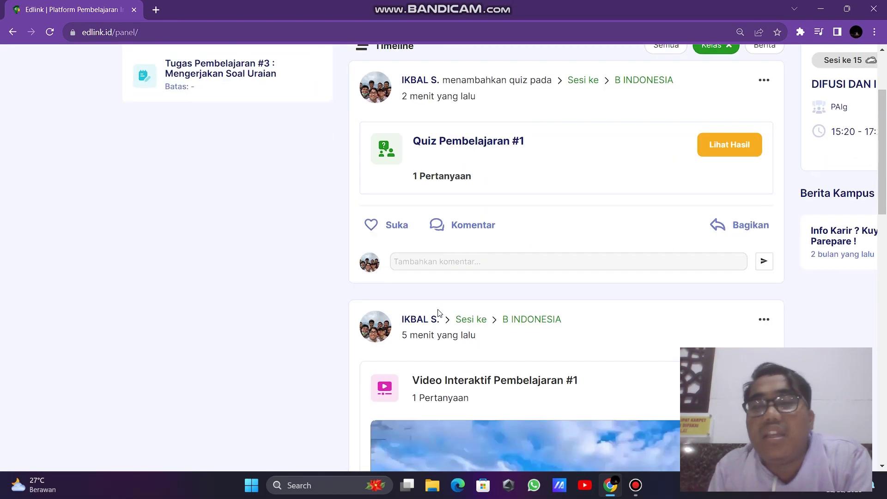
pyautogui.hscroll(4, 439, 314)
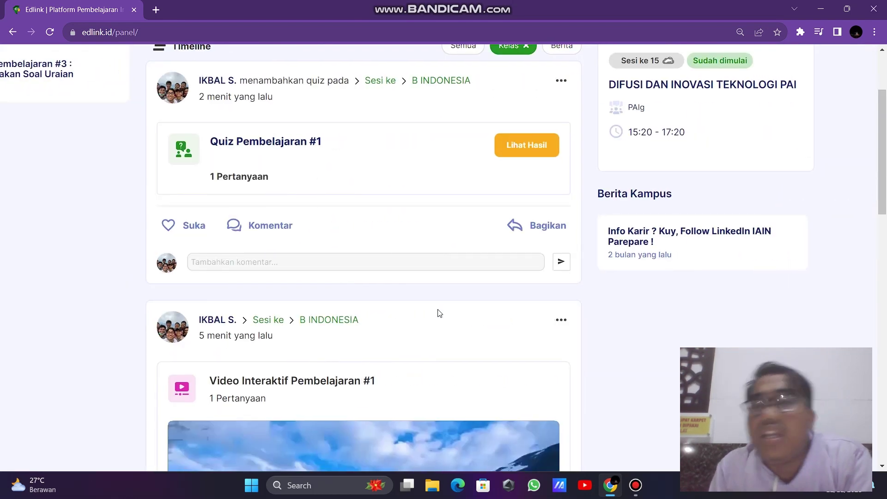
pyautogui.scroll(4, 439, 314)
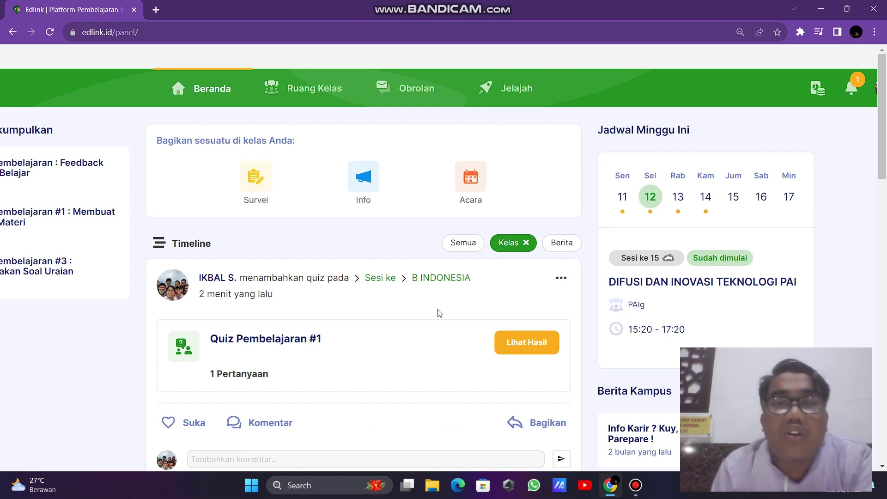
pyautogui.hscroll(-3, 439, 314)
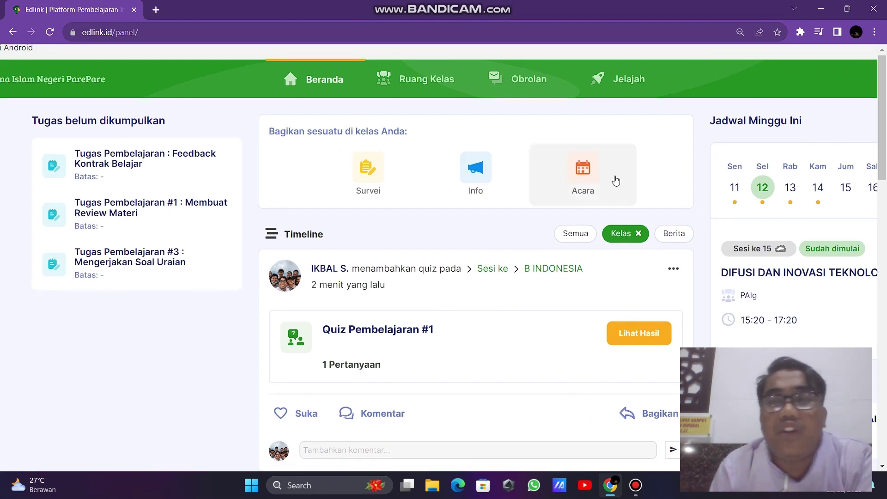
pyautogui.hscroll(4, 616, 180)
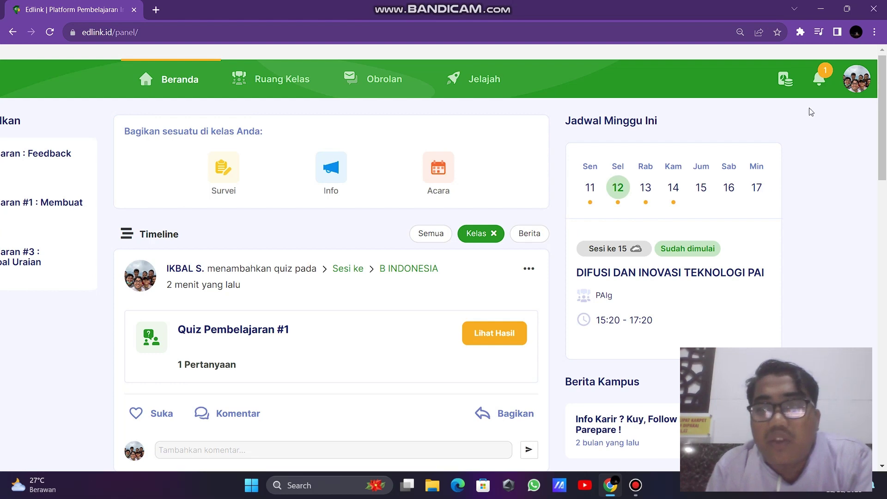
pyautogui.hscroll(-6, 353, 328)
pyautogui.scroll(-1, 354, 328)
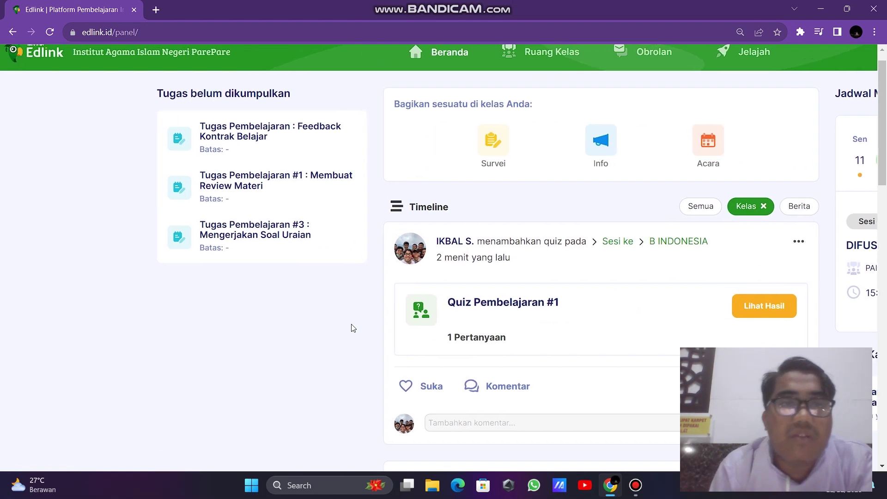
pyautogui.click(635, 485)
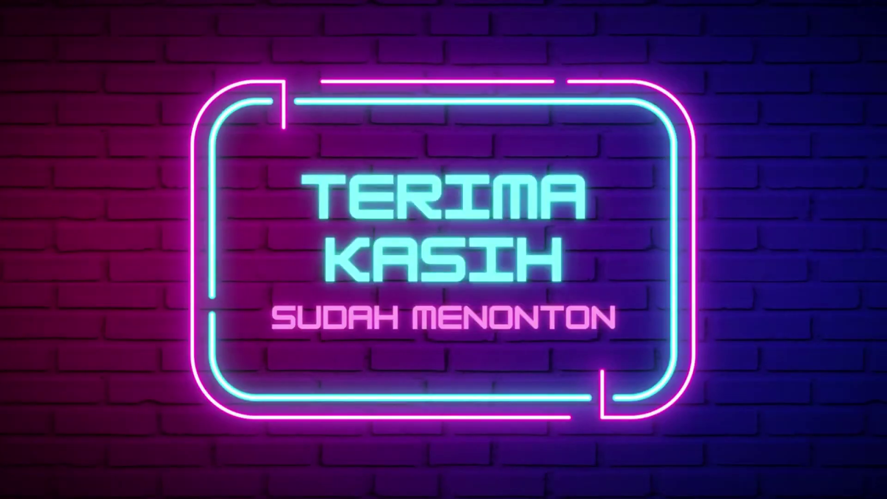